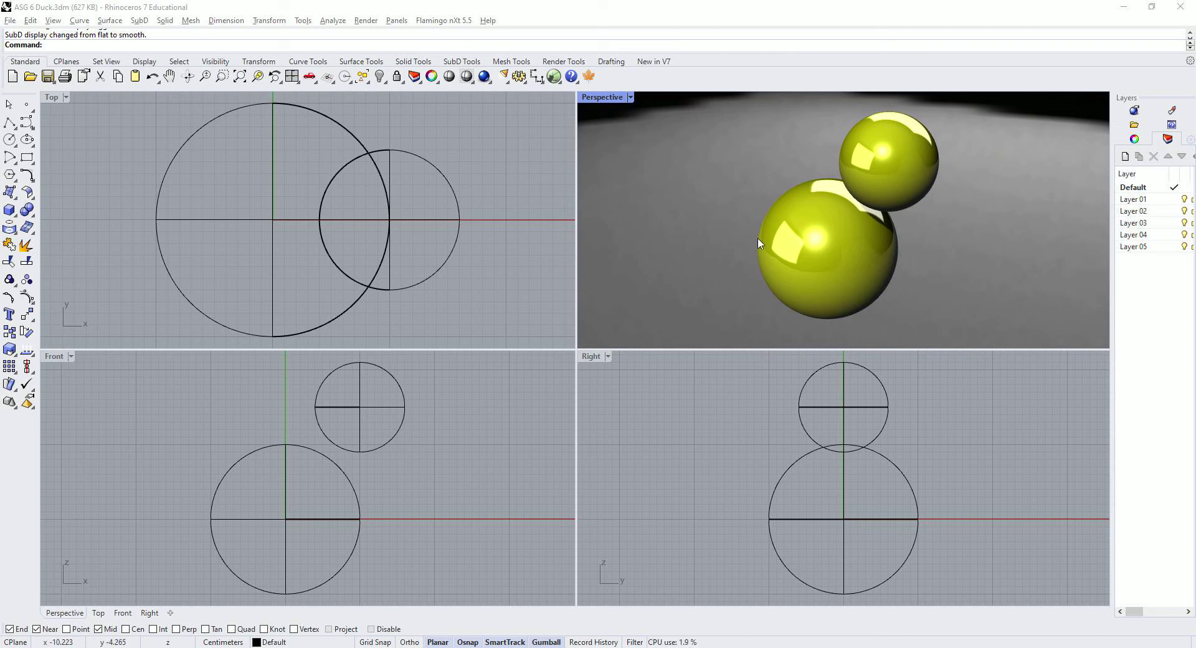
Select both spheres and turn on their control points.
right_click_drag(720, 256, 874, 259)
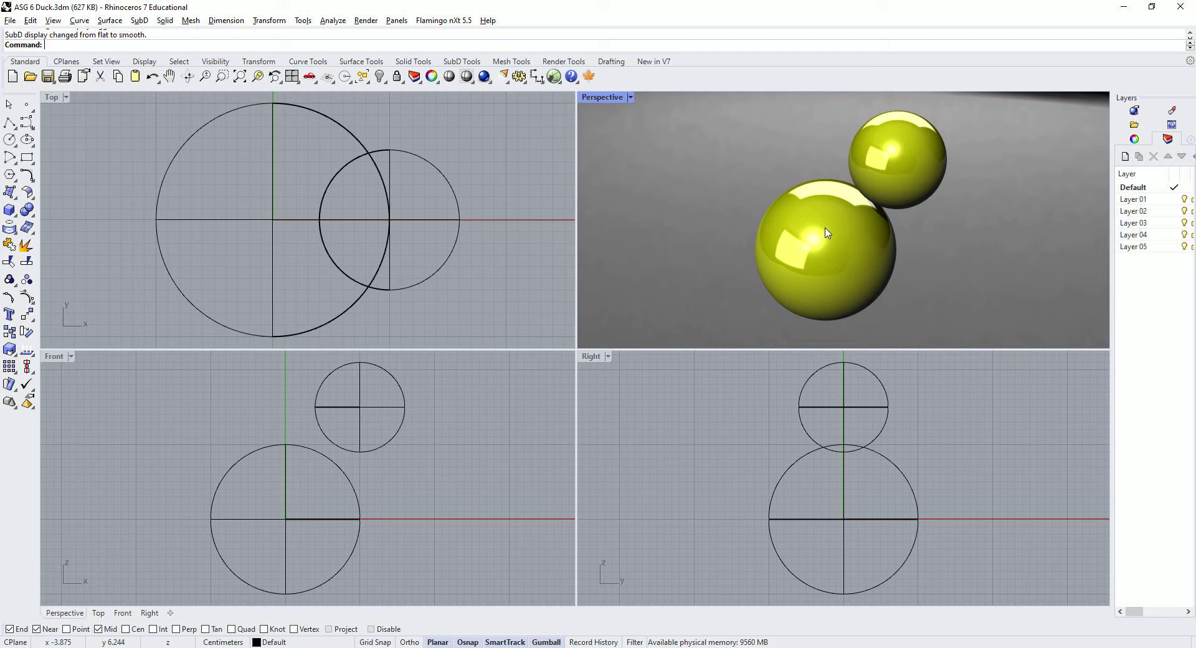
left_click_drag(950, 302, 735, 134)
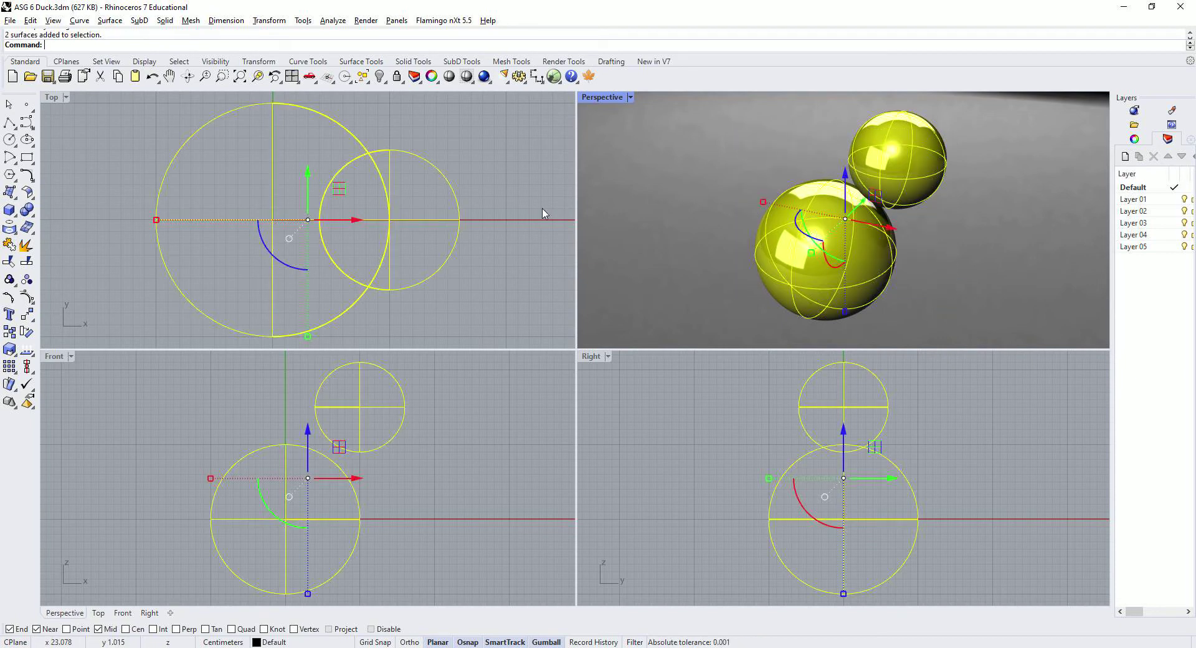
left_click(31, 21)
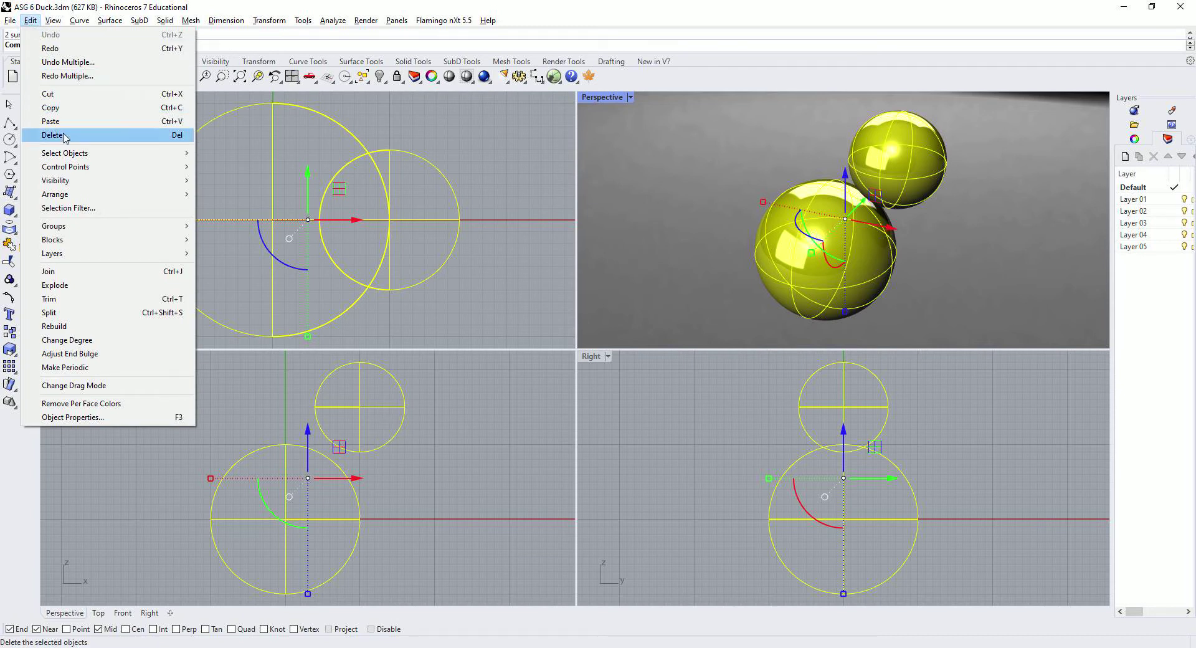
mouse_move(73, 169)
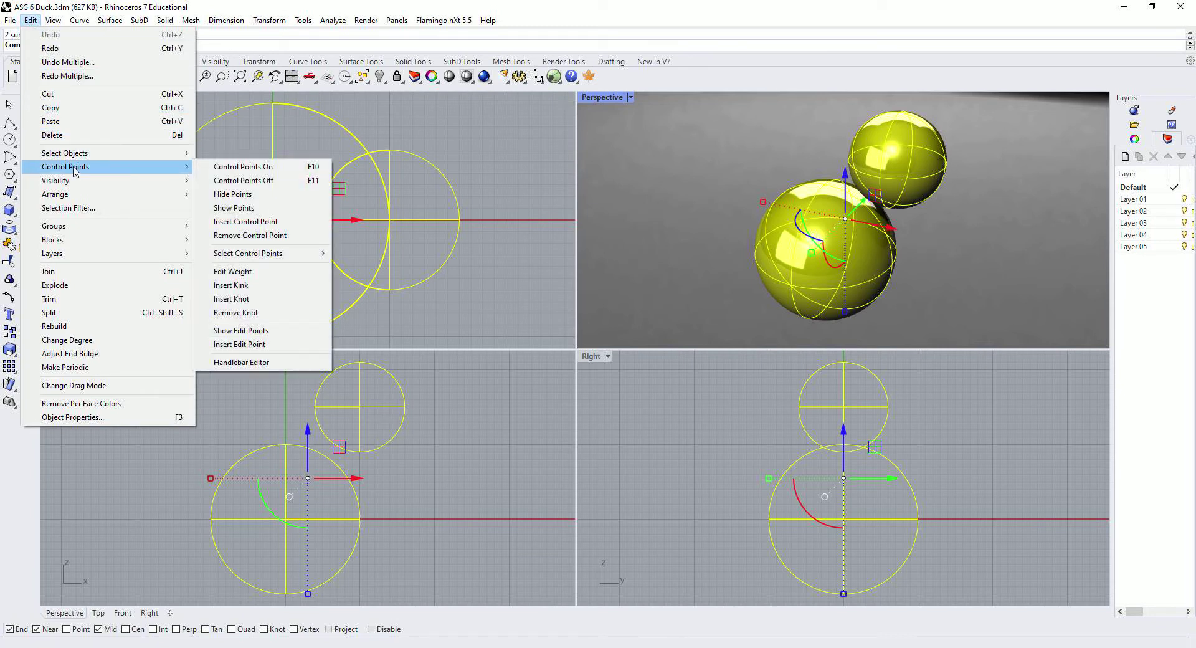
left_click(313, 172)
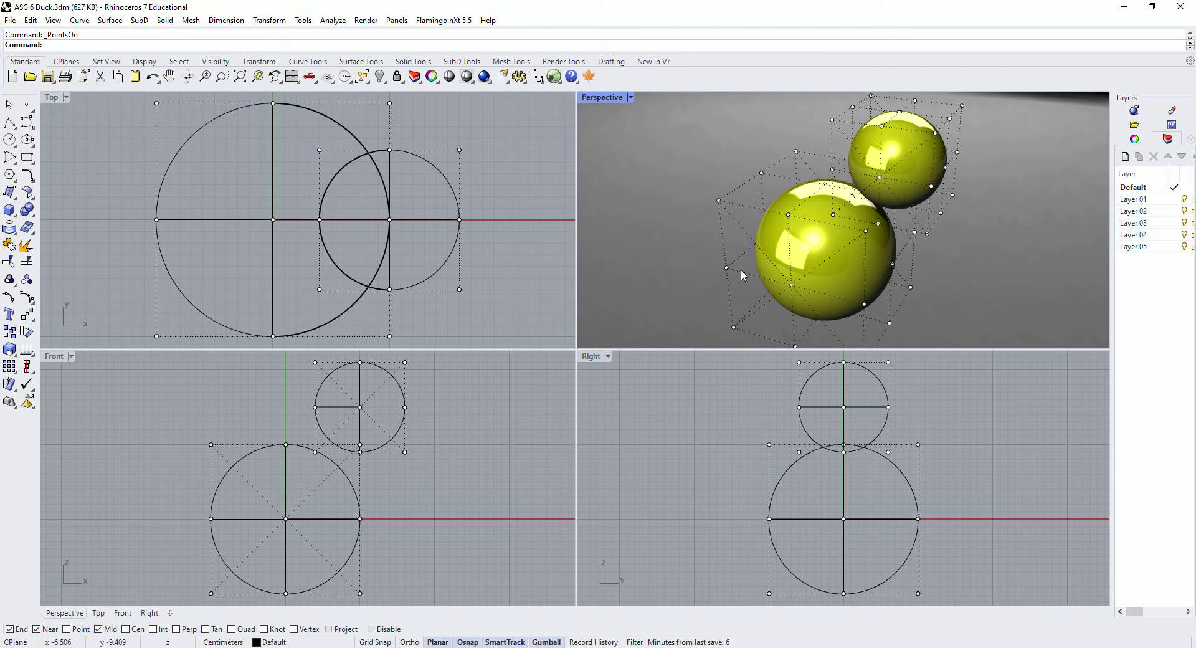
right_click_drag(712, 249, 681, 248)
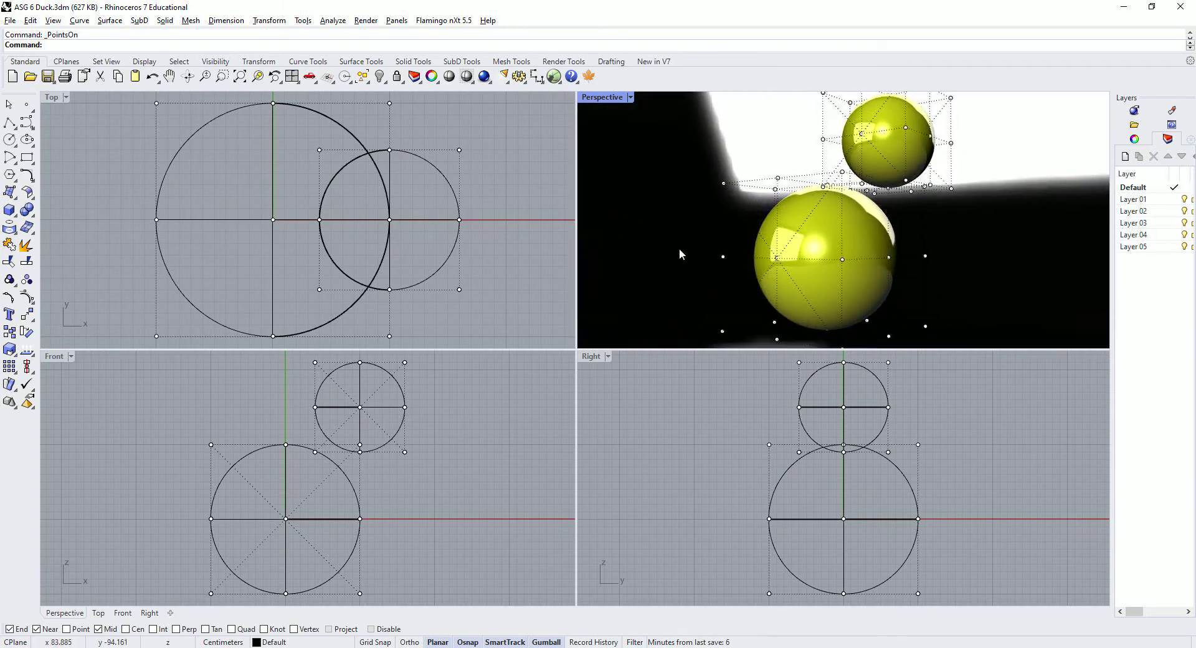
right_click_drag(912, 237, 931, 279)
Test-stretch one large-sphere control point into a teardrop, undo it, and hide the control points.
left_click(892, 264)
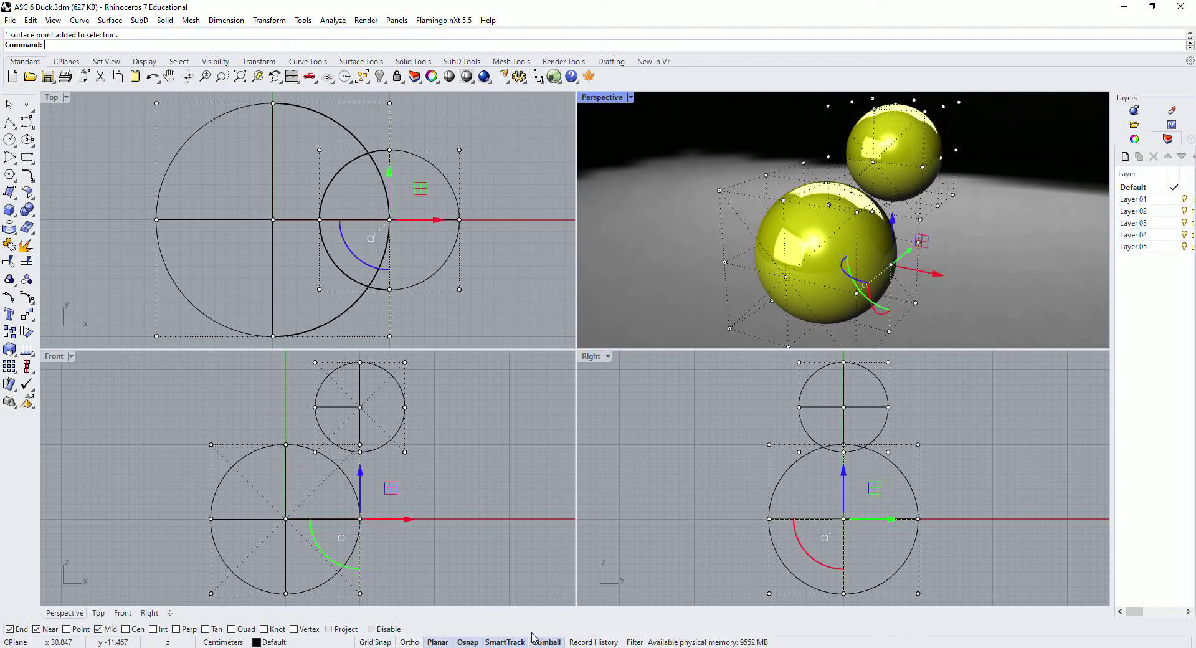
left_click_drag(936, 275, 979, 326)
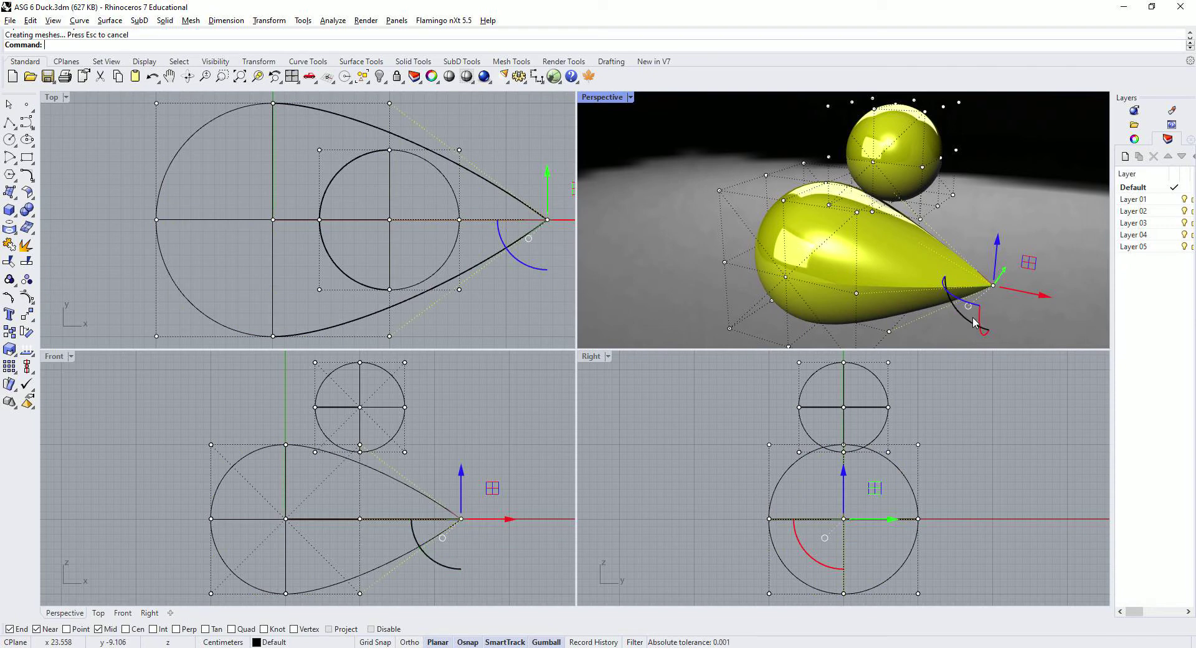
key("ctrl+z")
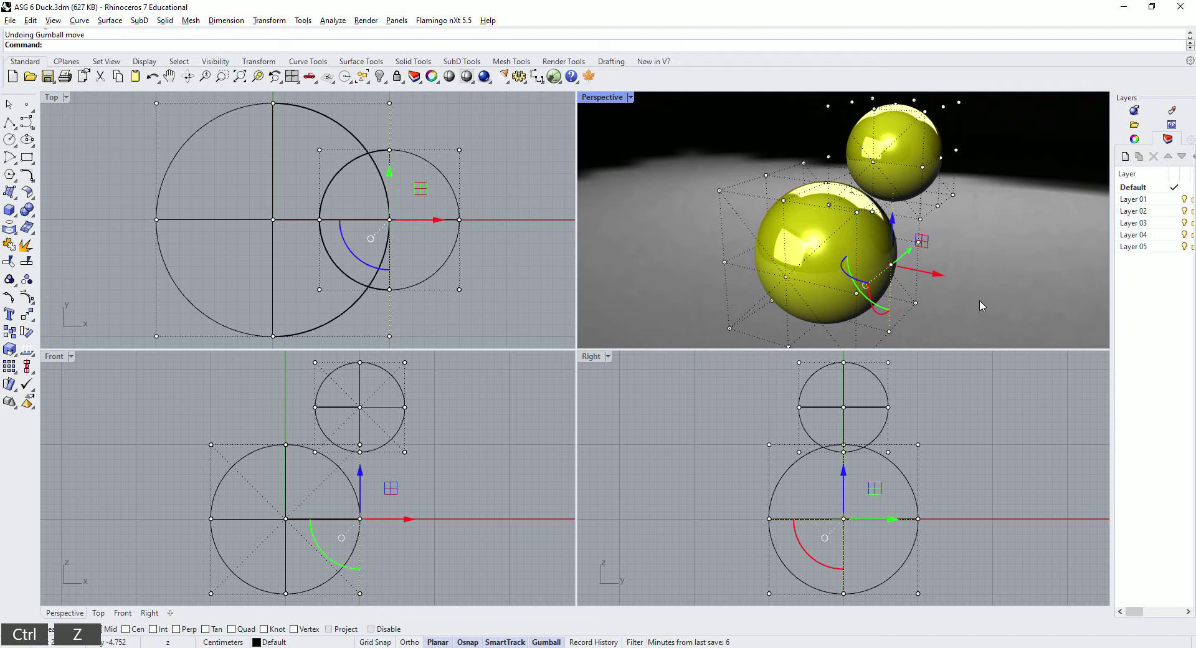
left_click(30, 20)
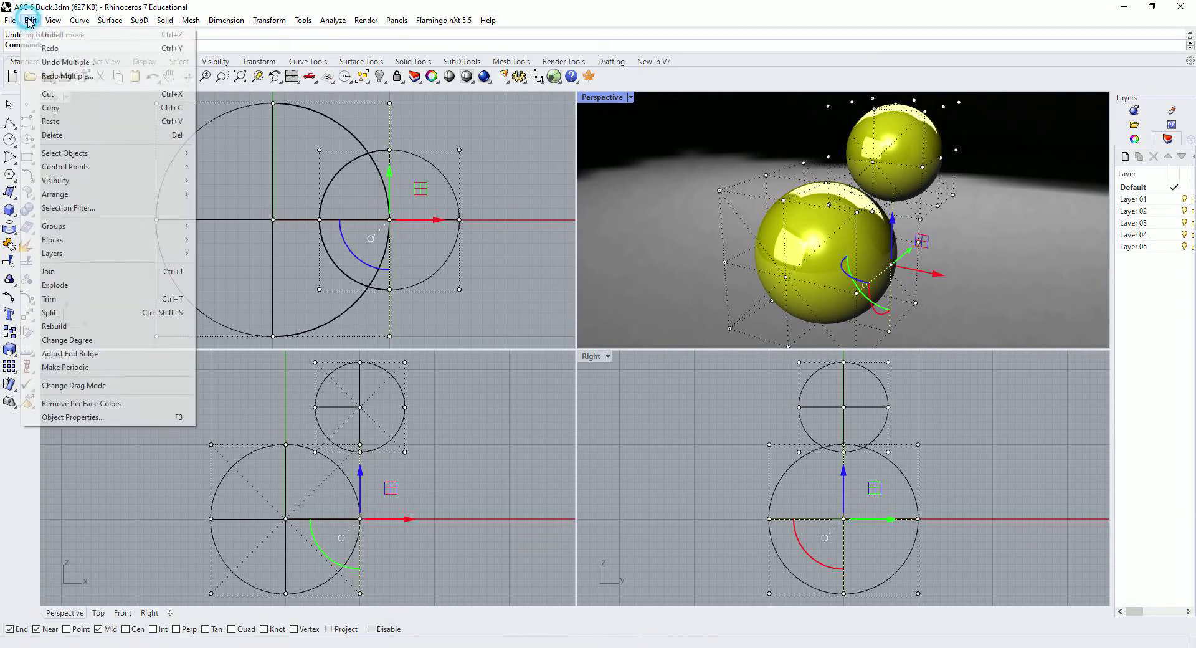
mouse_move(187, 167)
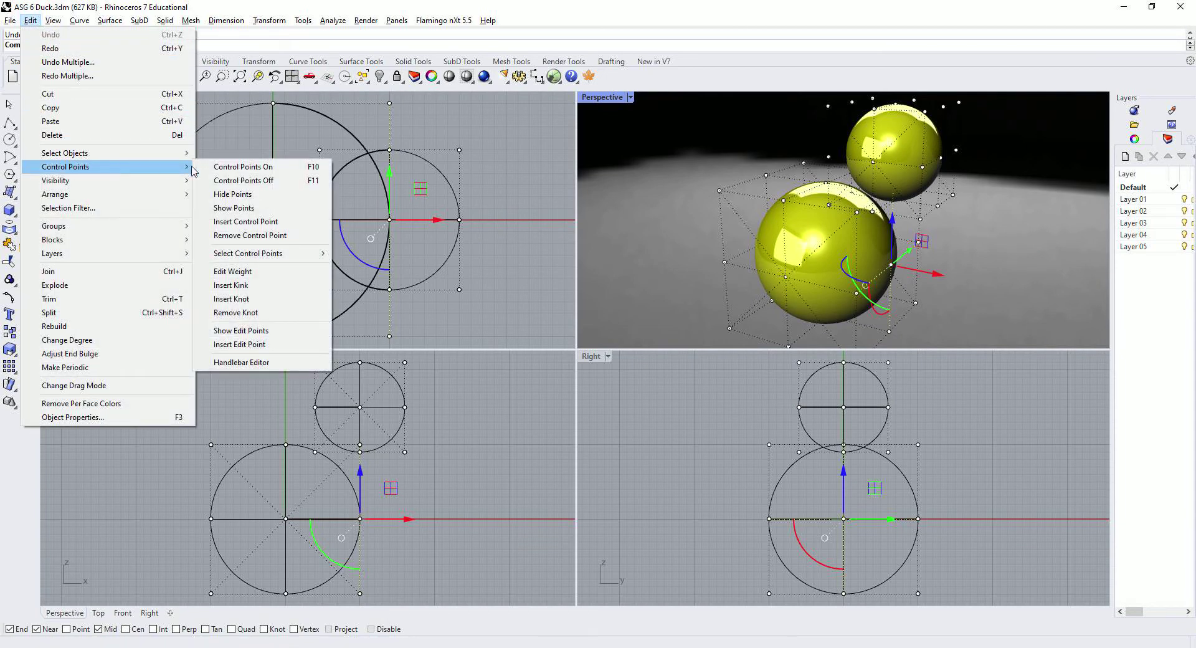
left_click(312, 181)
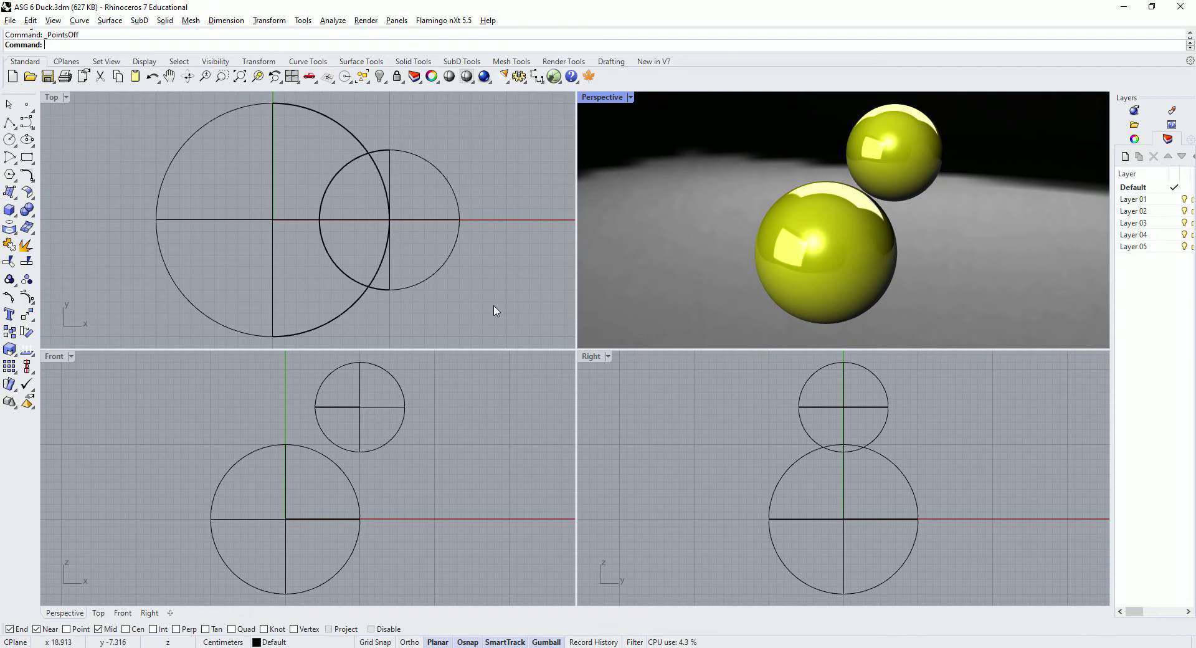
Rebuild both spheres with 8 U and 8 V points at degree 3, then deselect them.
left_click_drag(494, 309, 187, 138)
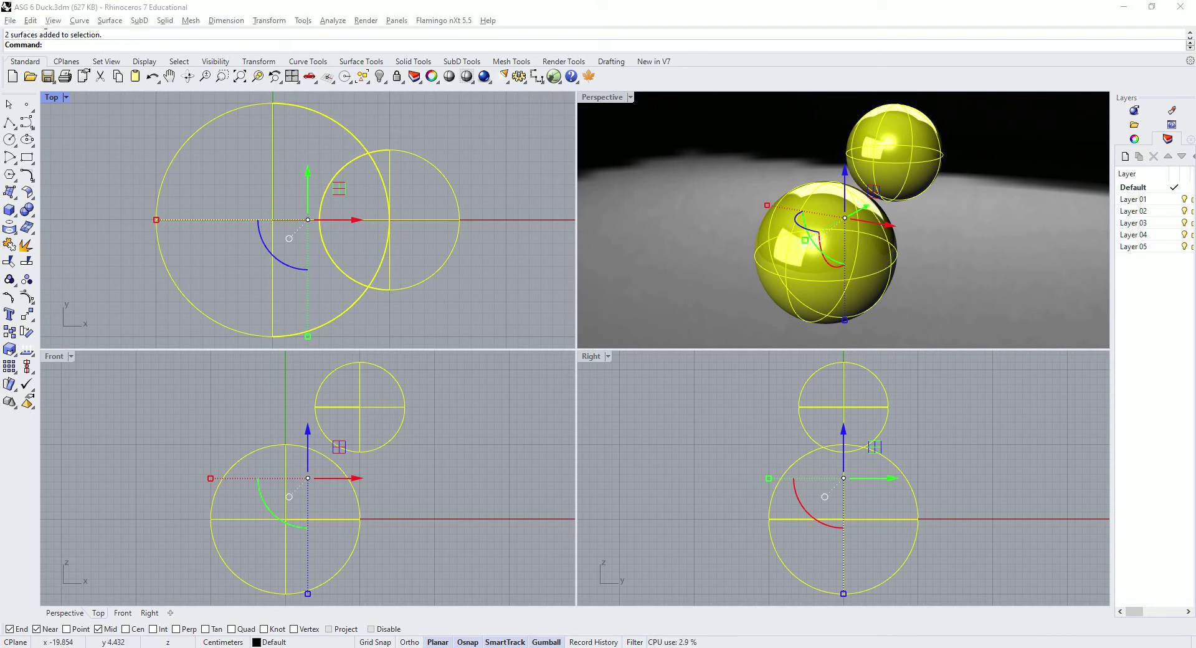
left_click(31, 21)
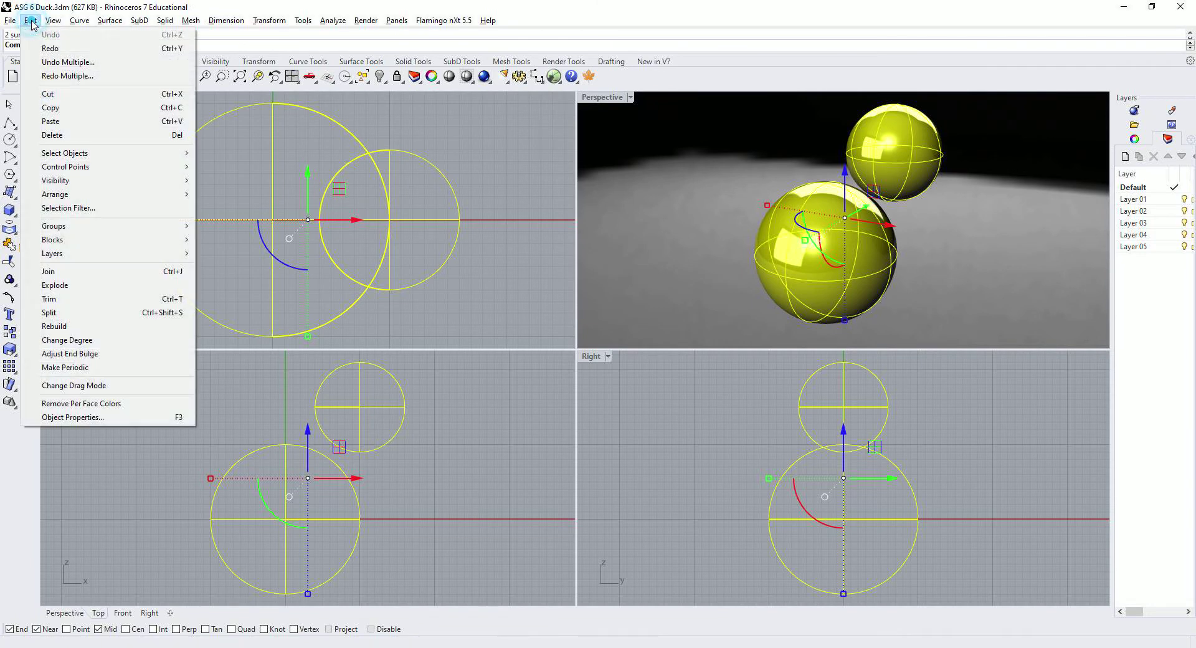
left_click(125, 327)
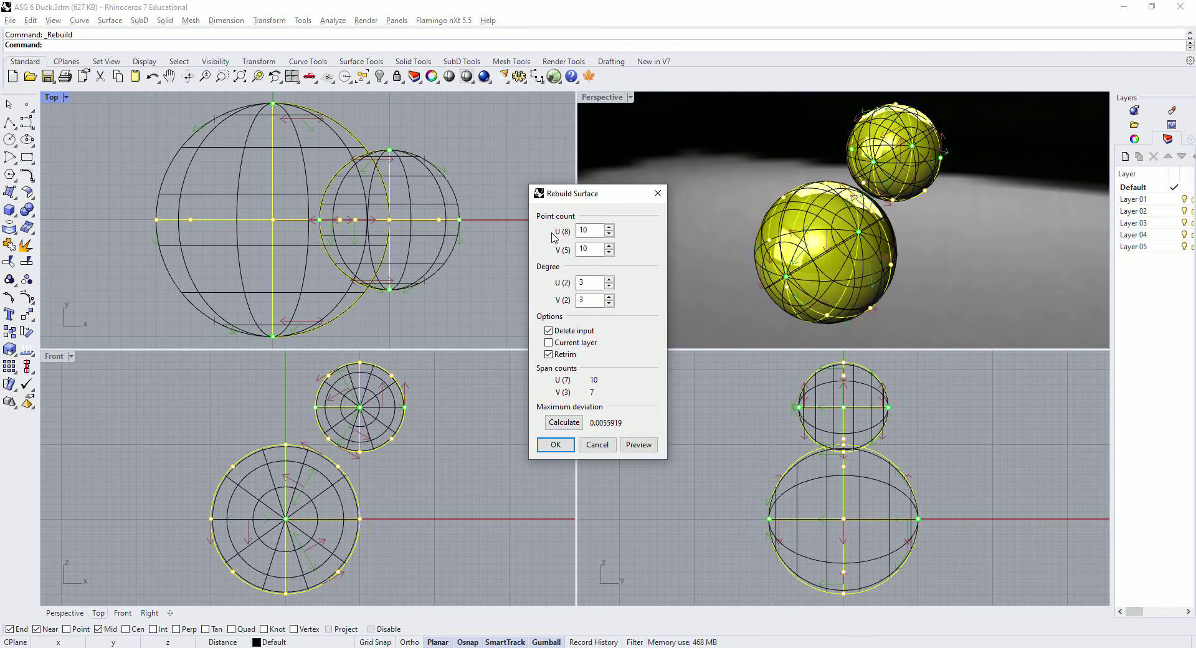
left_click(609, 235)
left_click(609, 235)
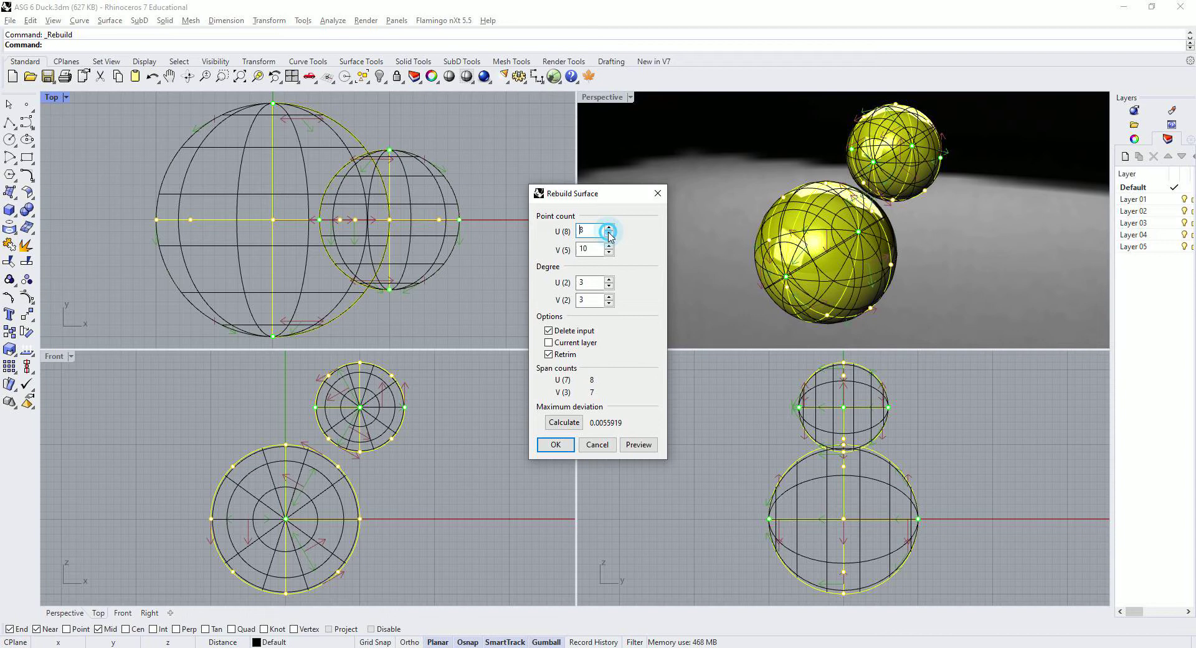
left_click(609, 252)
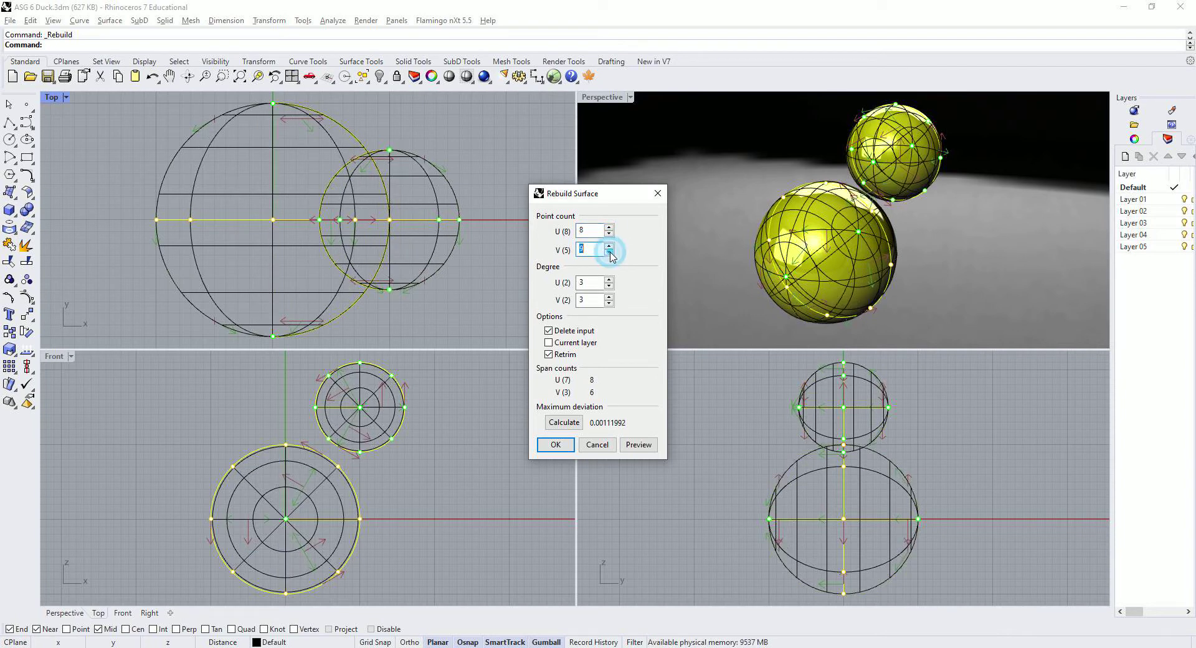
left_click(609, 252)
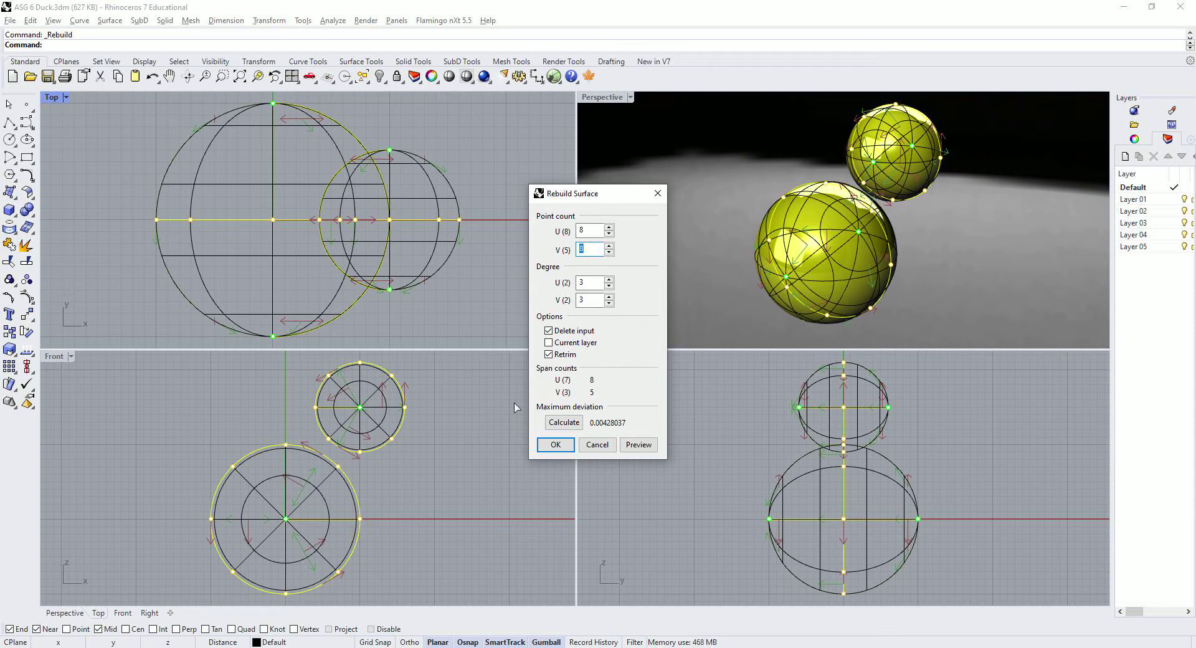
left_click(555, 446)
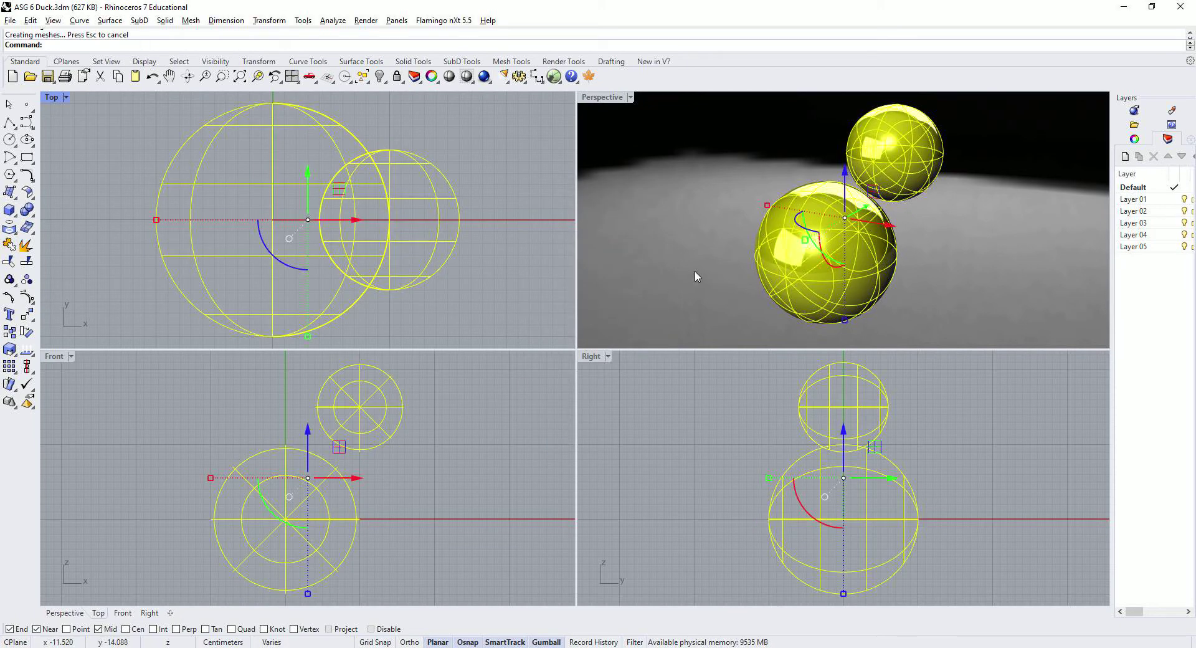
left_click(663, 287)
right_click_drag(673, 282, 686, 269)
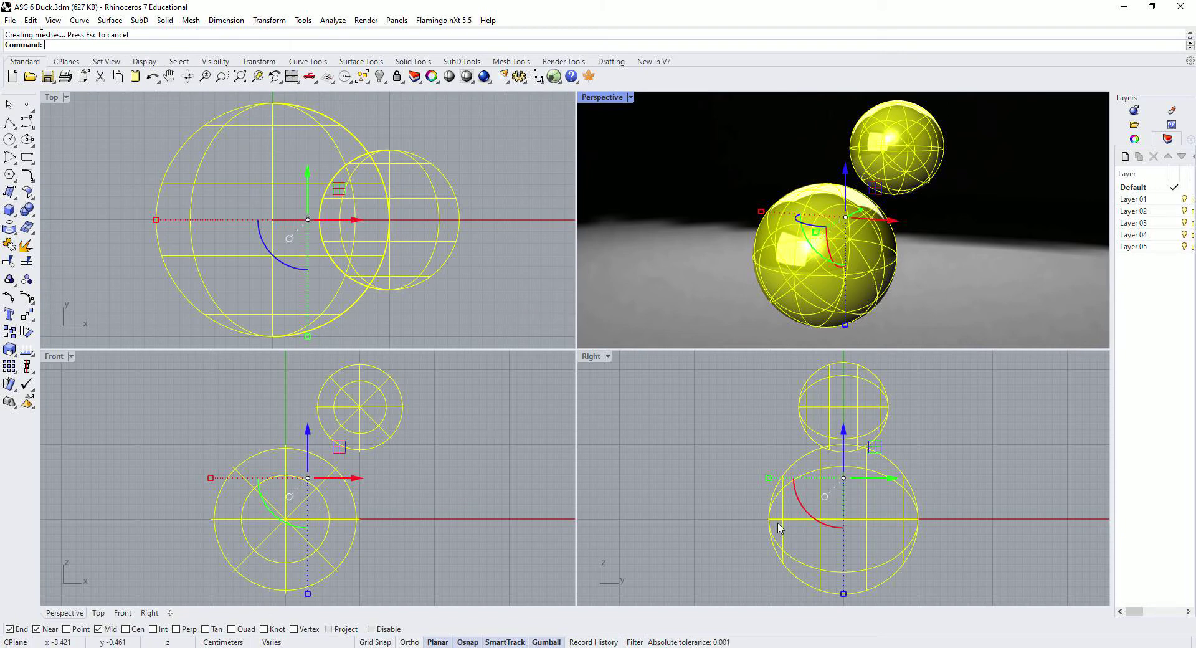
left_click(686, 456)
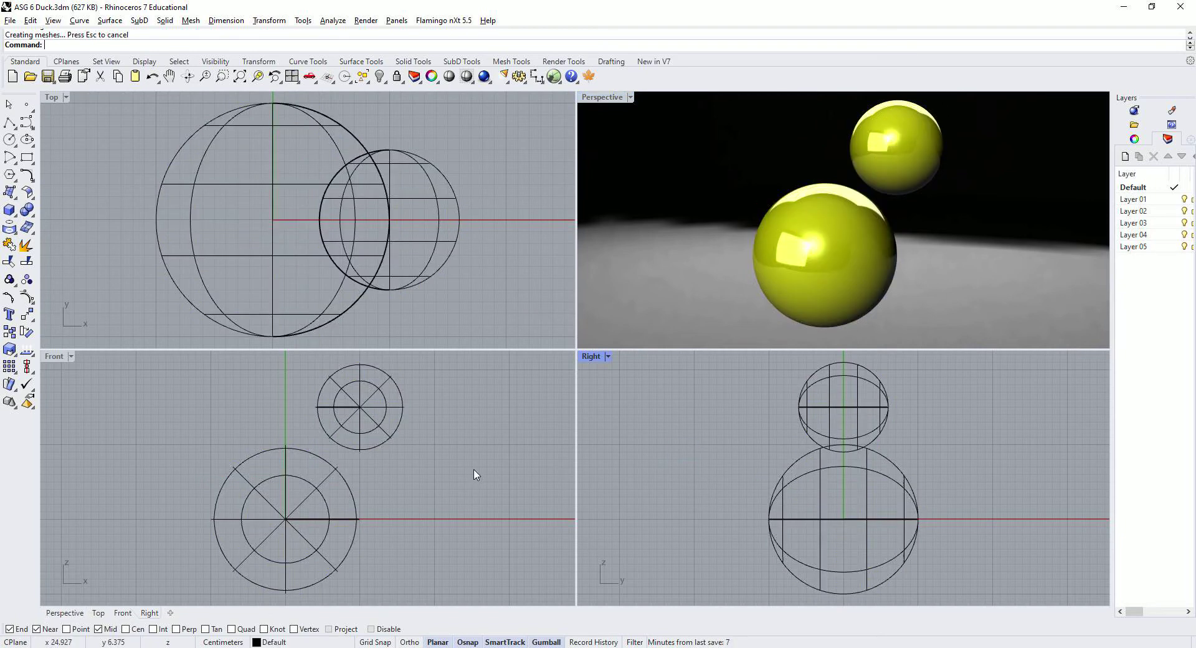
Hide the small head sphere, then turn on control points for the large body sphere.
left_click(361, 408)
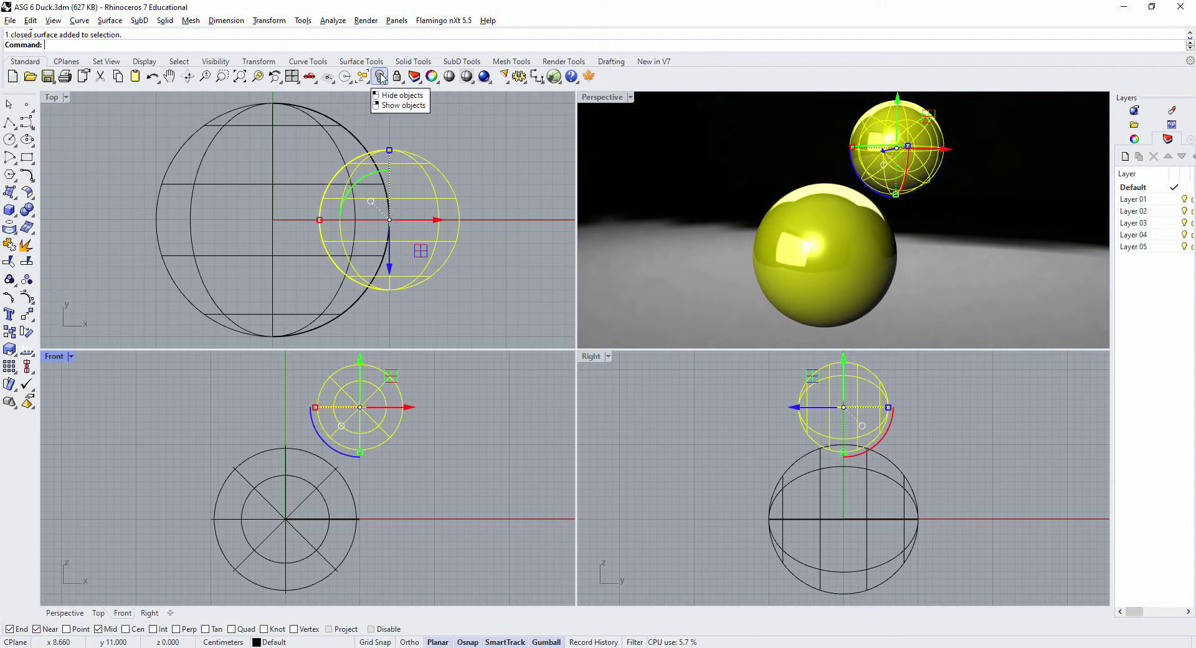
left_click(380, 77)
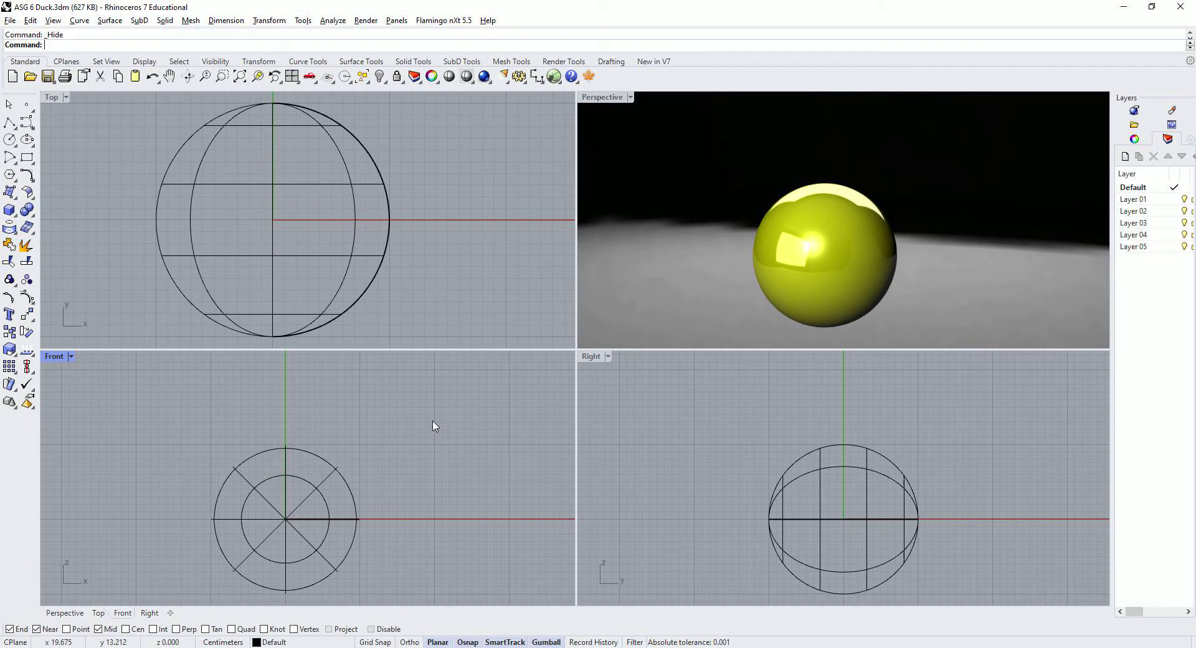
left_click(329, 476)
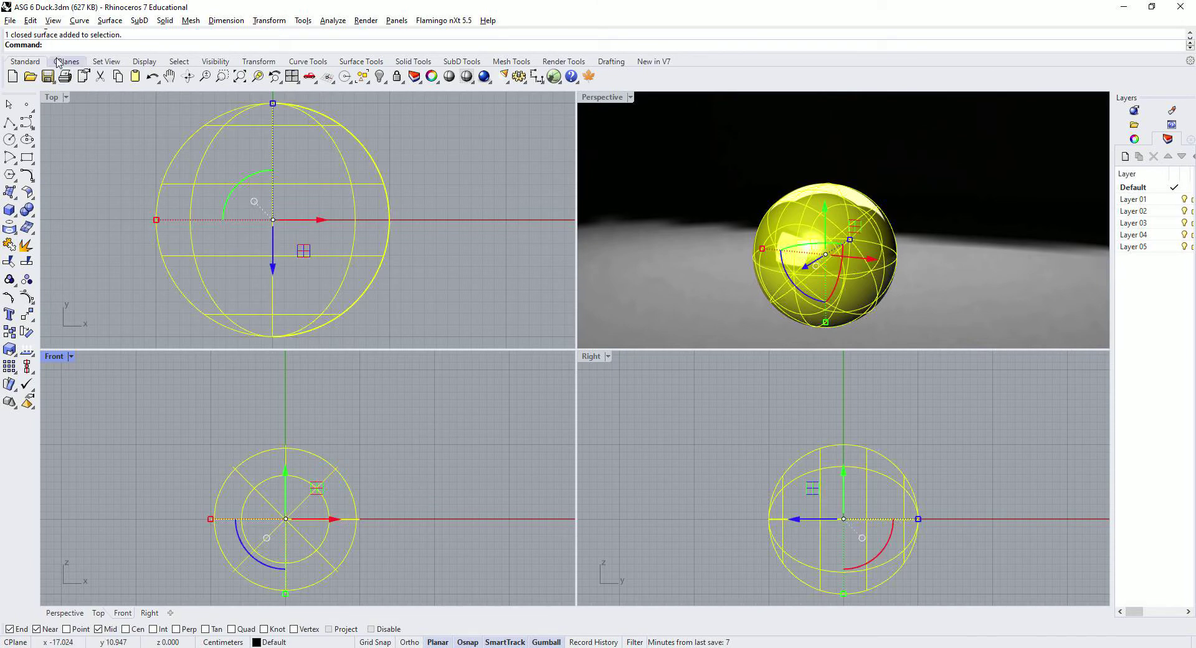
left_click(31, 21)
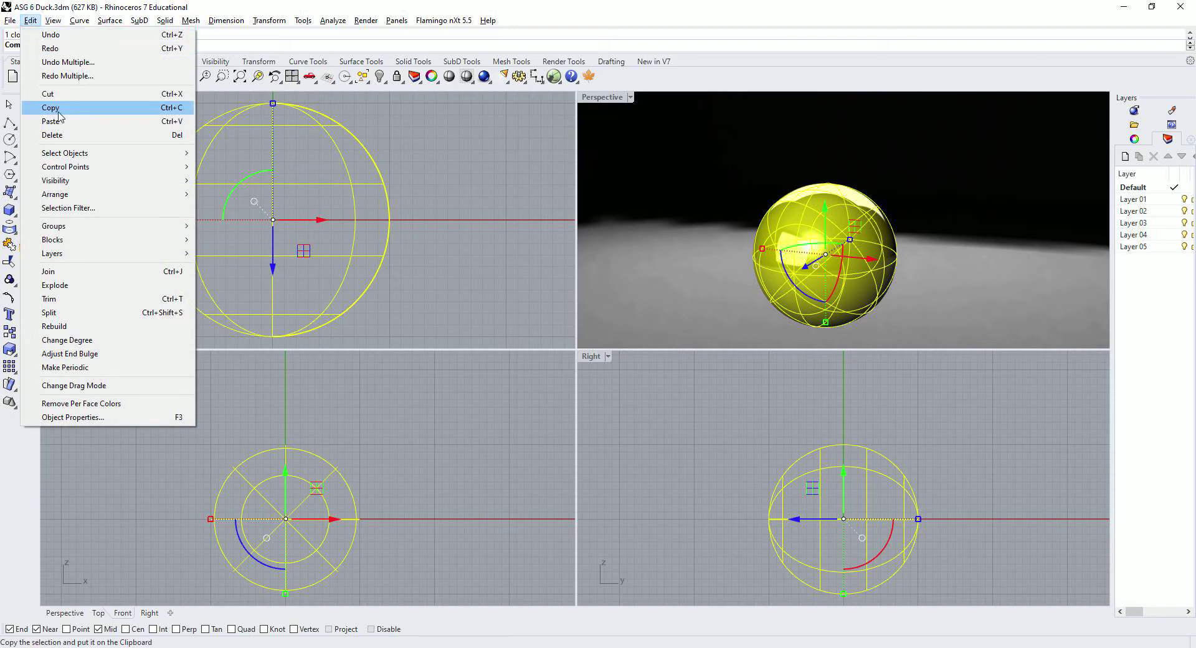
mouse_move(87, 168)
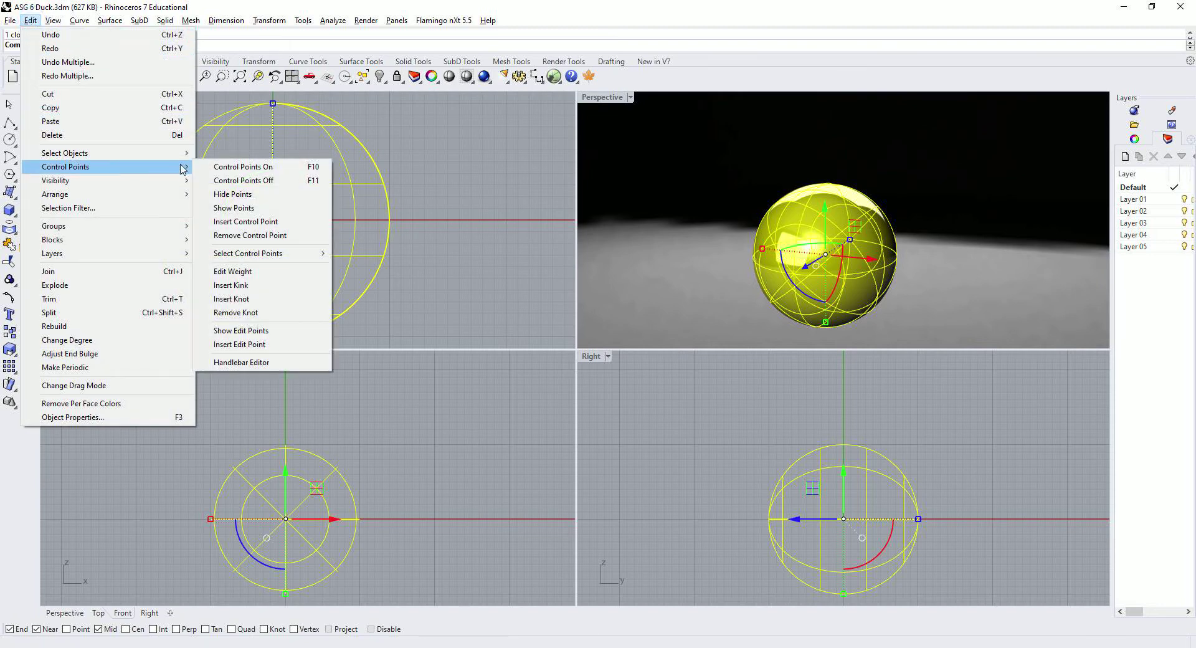
left_click(252, 168)
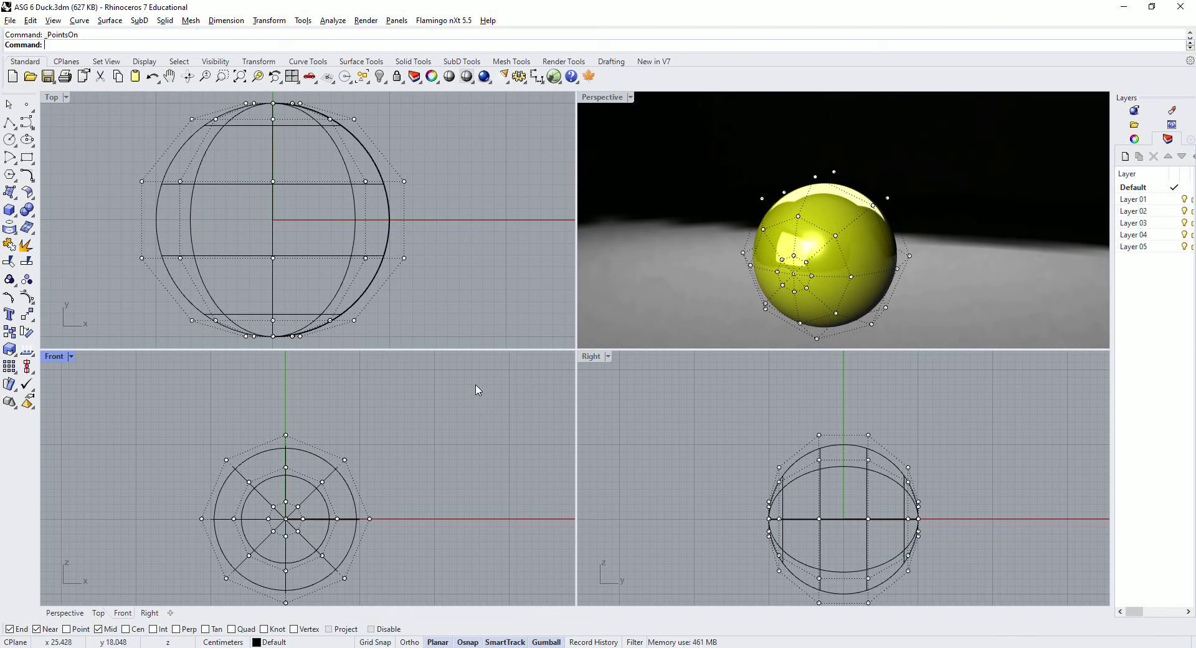
Window-select the lower control points of the body sphere in the Front view.
right_click_drag(408, 441, 421, 413)
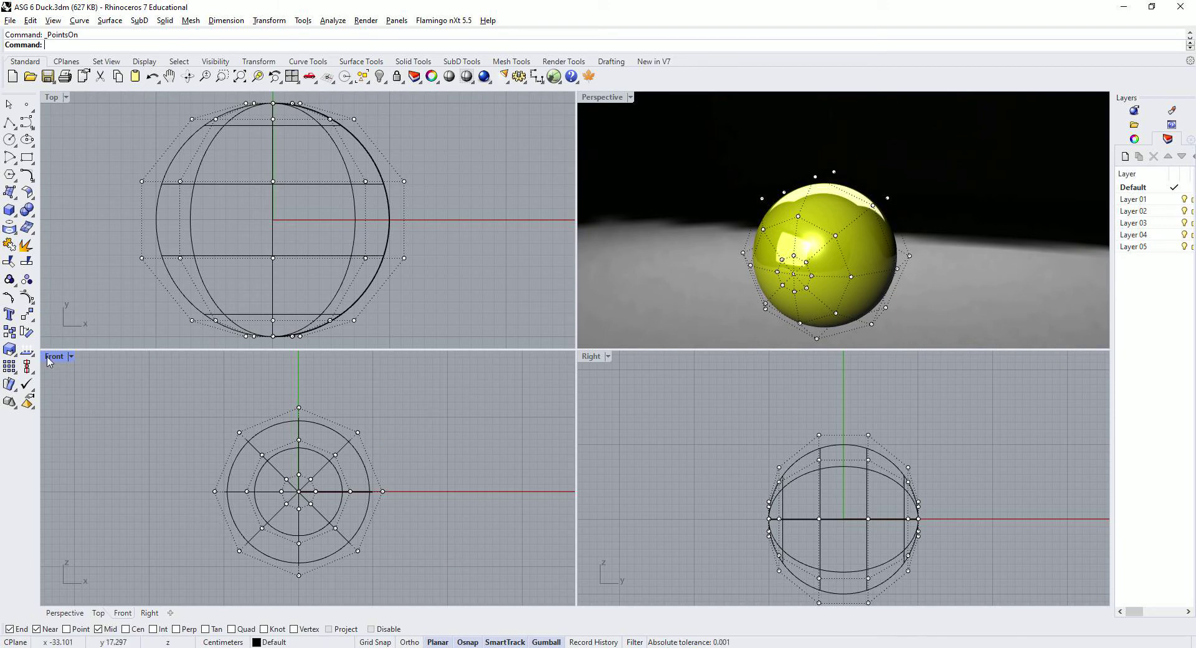
left_click_drag(191, 522, 411, 591)
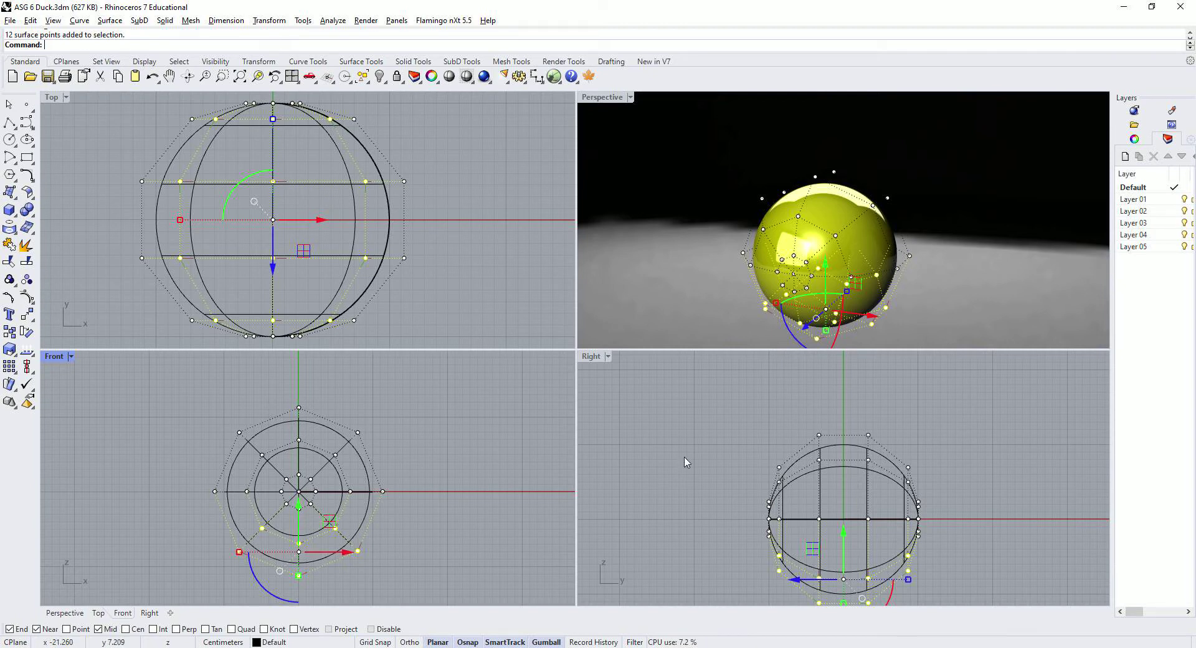
right_click_drag(721, 286, 726, 249)
right_click_drag(721, 524, 665, 478)
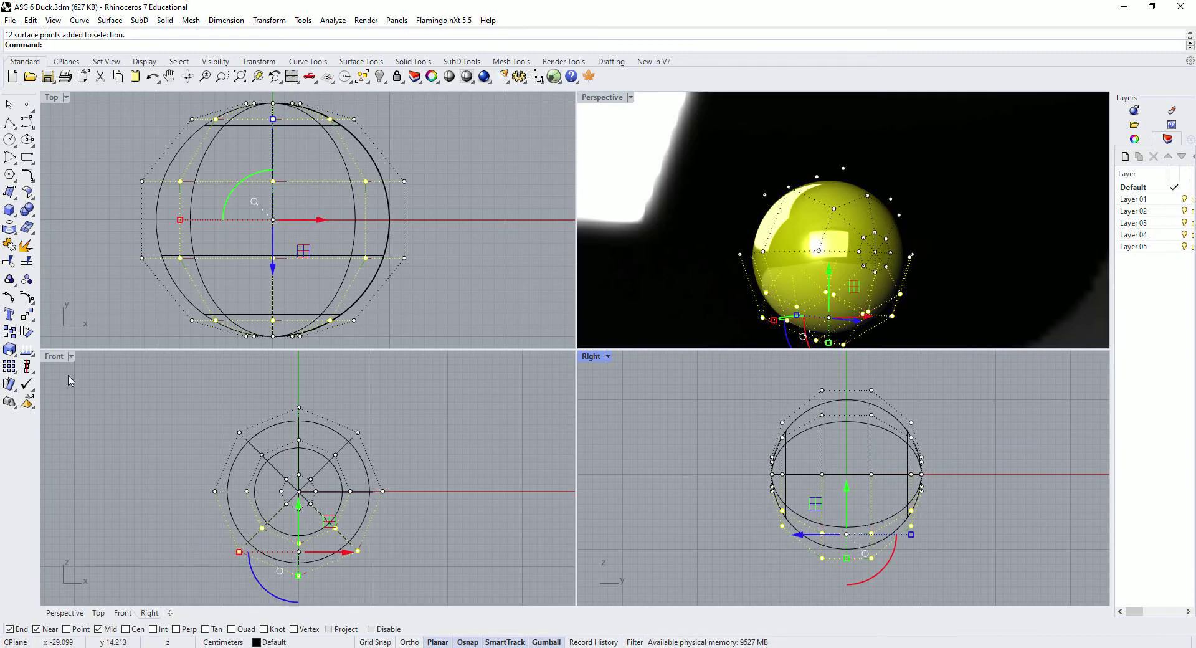
Set only the Z coordinate of those points to one base height, flattening the underside.
left_click(269, 20)
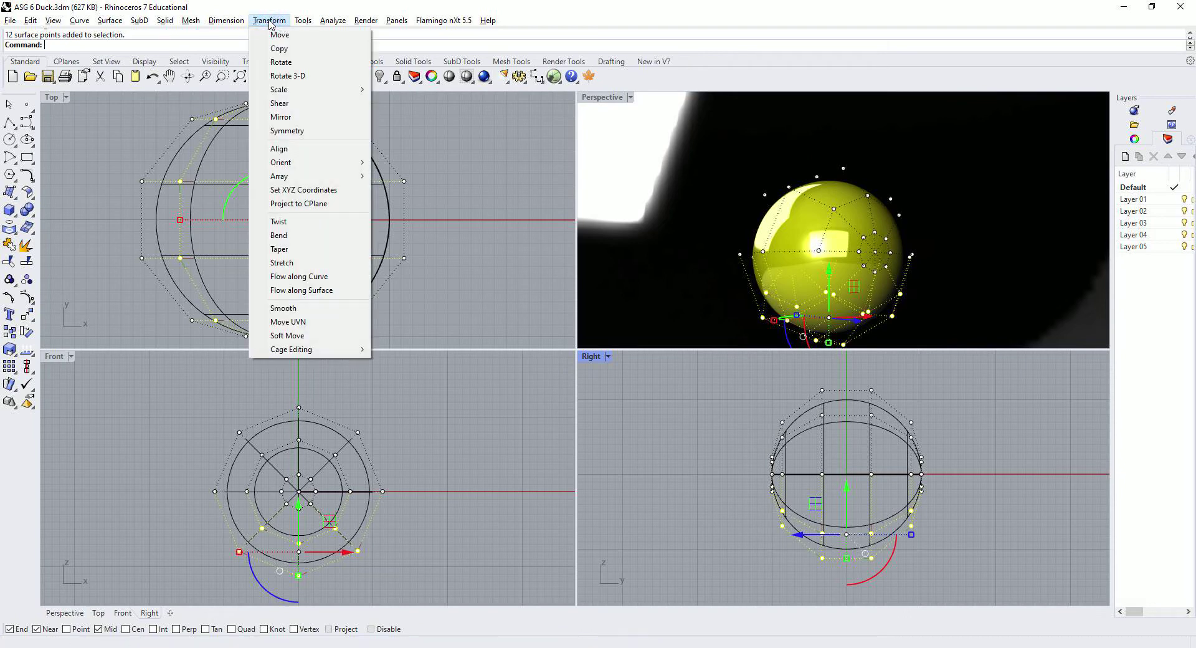
left_click(292, 191)
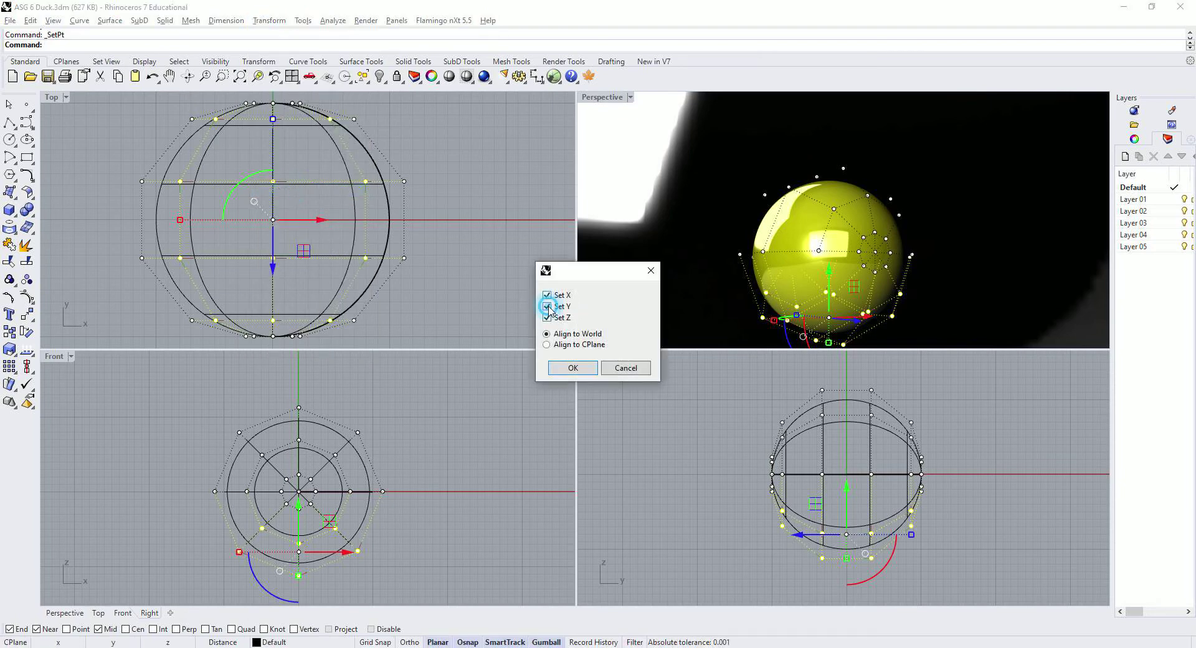
left_click(548, 306)
left_click(548, 294)
left_click(573, 369)
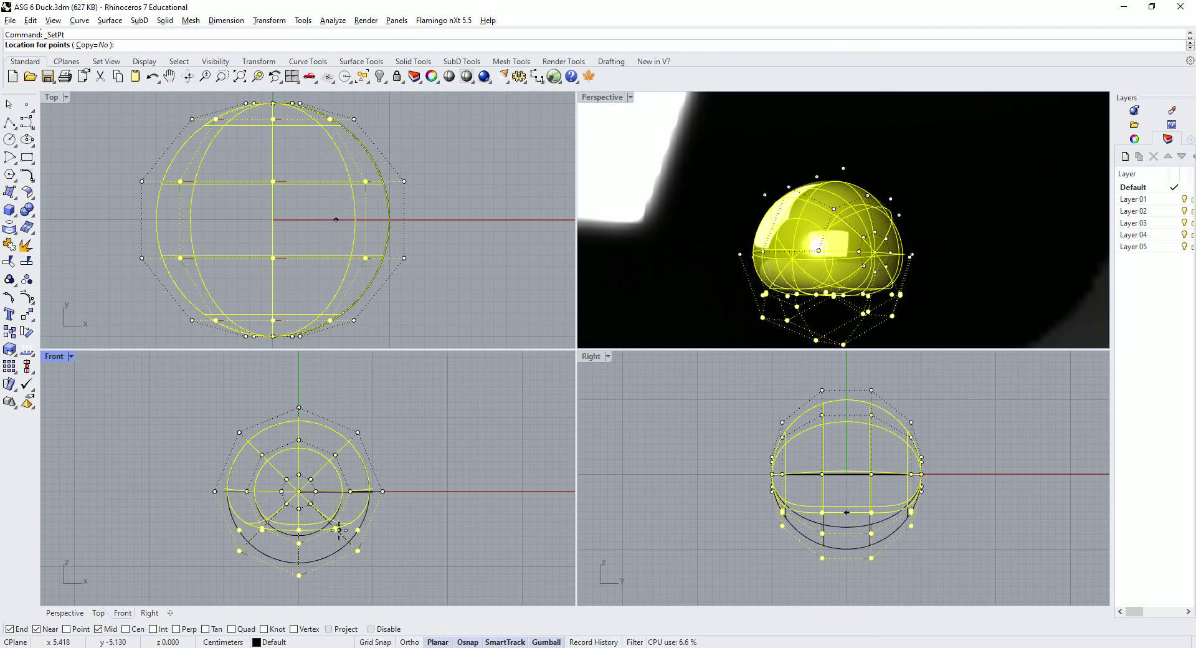
left_click(337, 530)
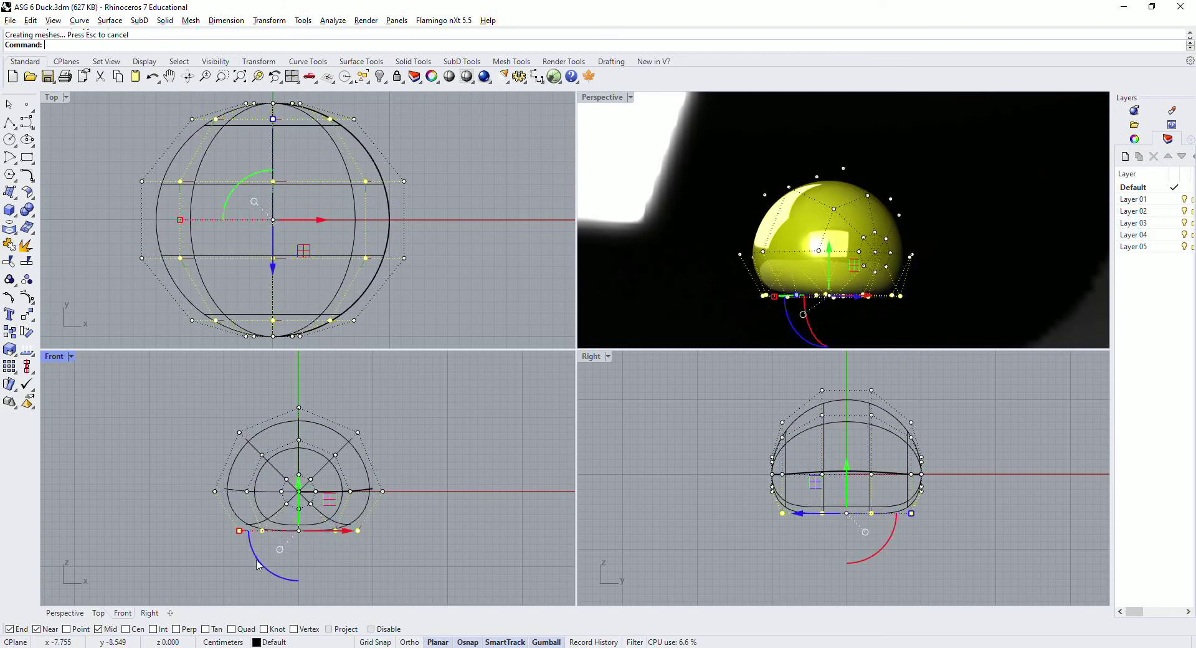
right_click_drag(710, 273, 602, 312)
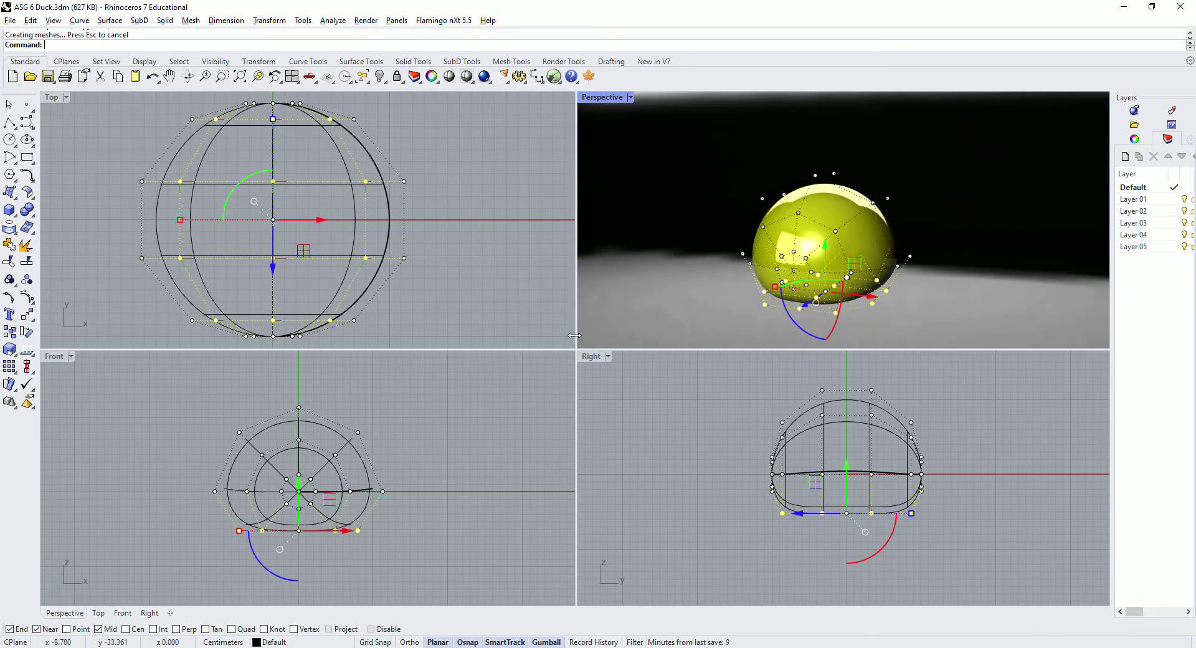
left_click(434, 443)
Select the upper body points and set their Z to a lower height, flattening the top.
left_click_drag(200, 389, 392, 469)
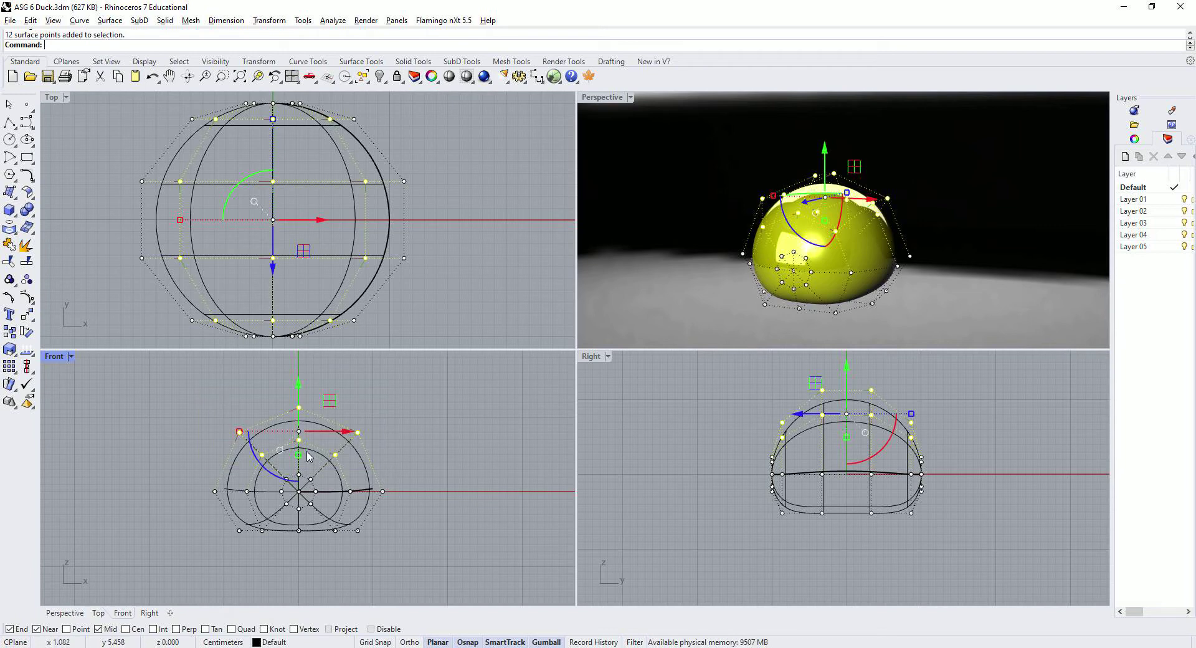
left_click(269, 21)
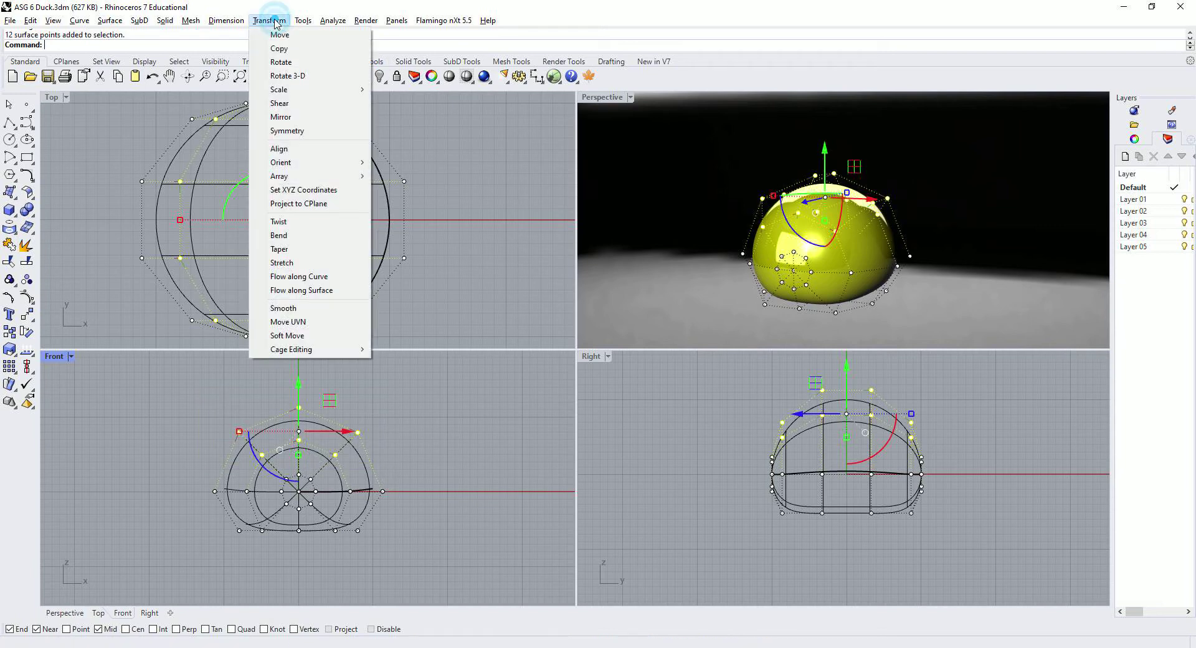
left_click(296, 191)
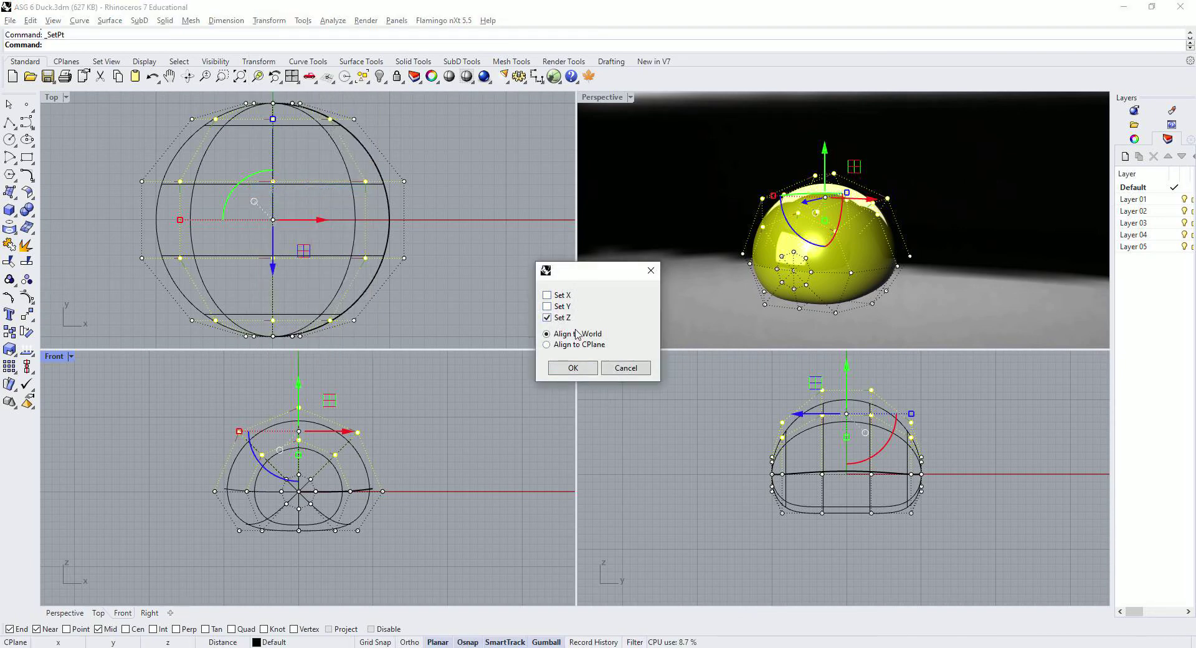
left_click(572, 368)
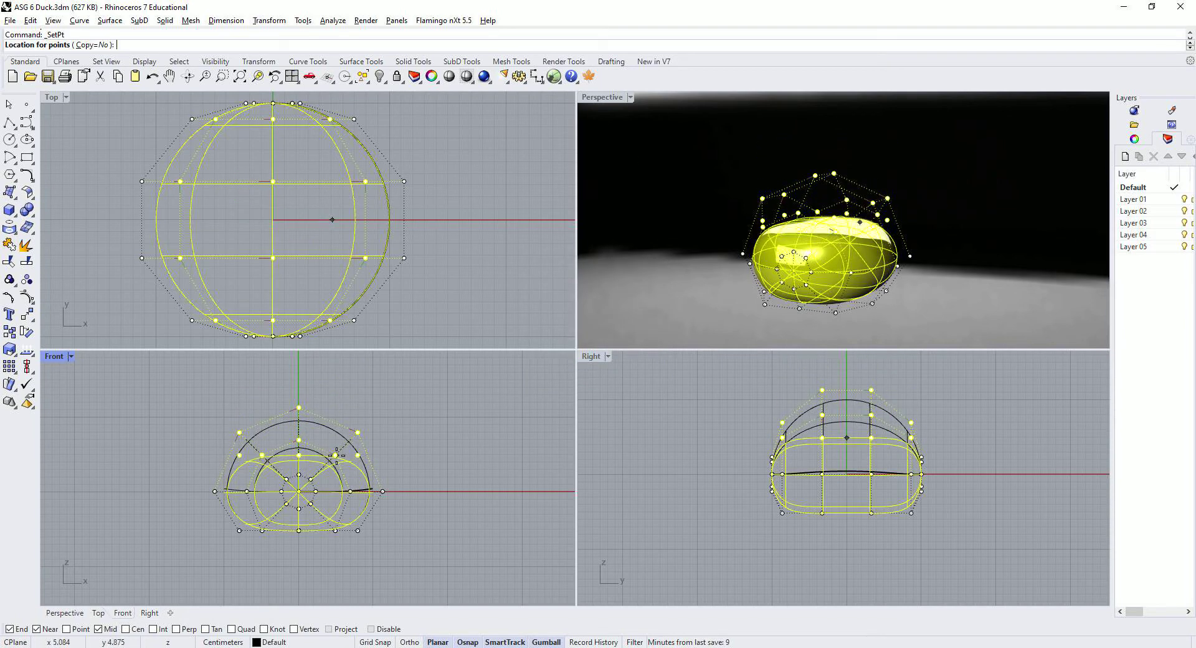
left_click(334, 453)
left_click(463, 450)
right_click_drag(632, 202, 758, 271)
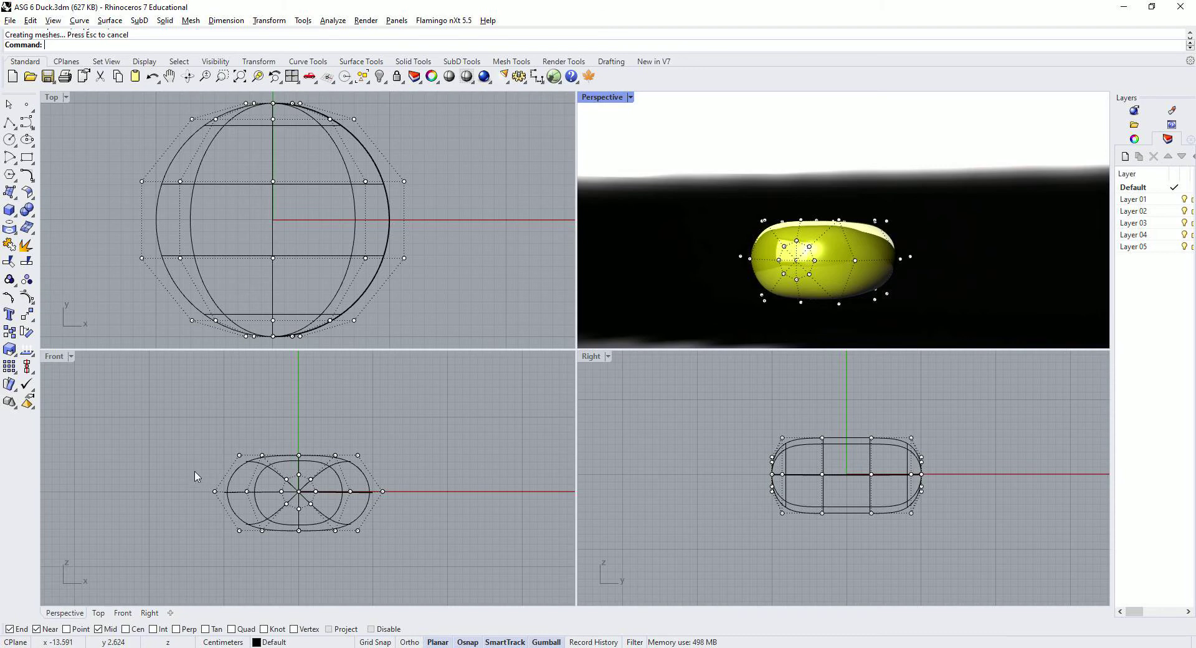
Drag the left-end points up and out into a tail, then scale the tip points narrower.
left_click_drag(189, 468, 228, 510)
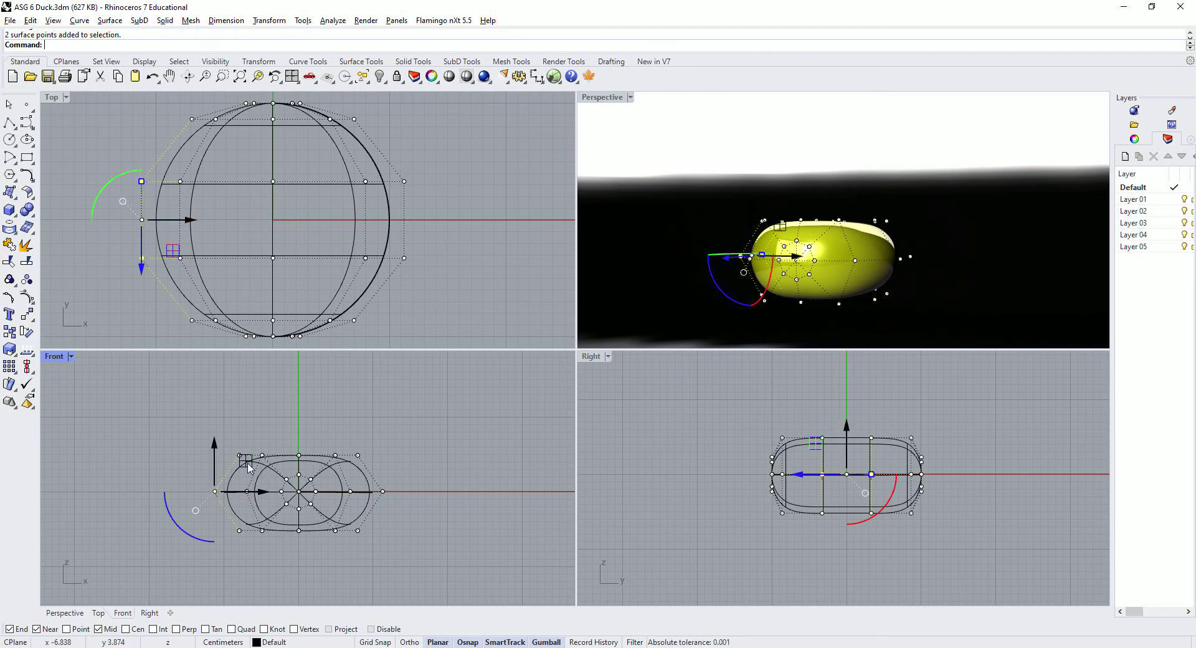
left_click_drag(249, 468, 193, 373)
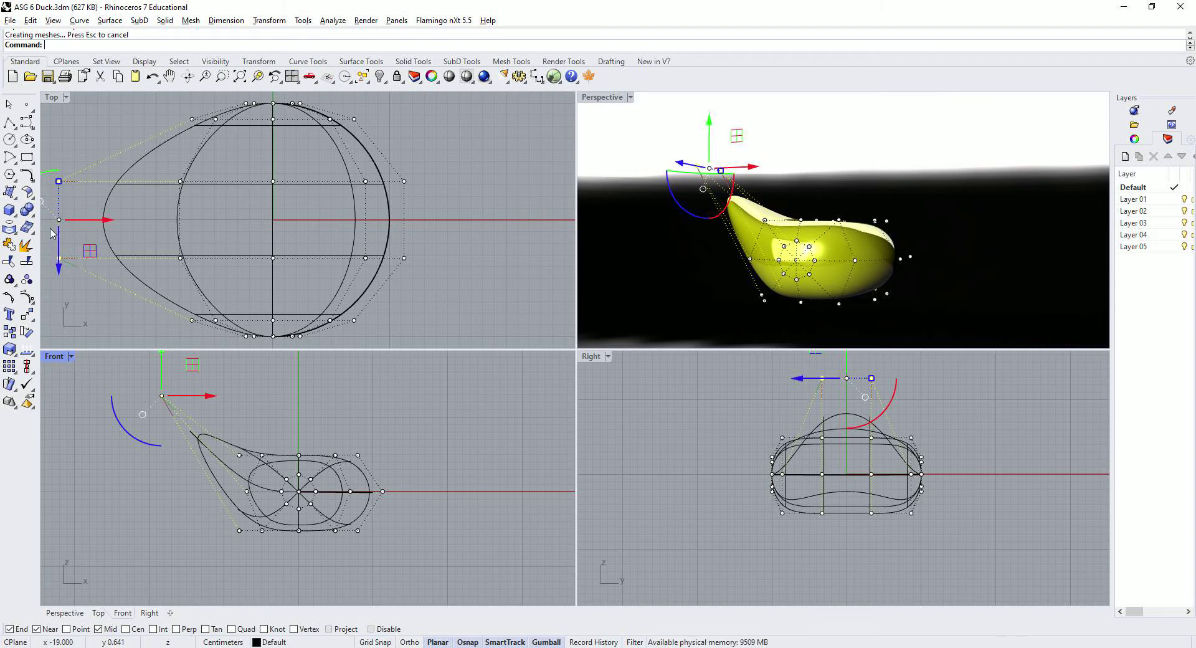
left_click_drag(145, 397, 162, 404)
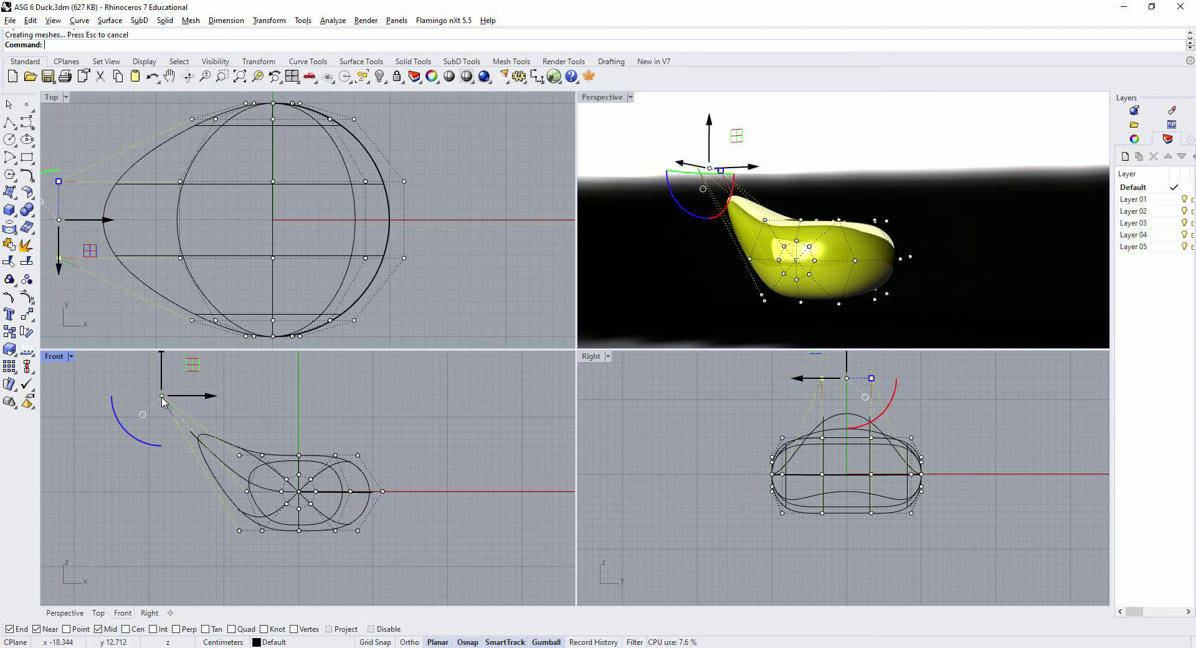
left_click_drag(244, 441, 230, 468)
left_click_drag(266, 430, 268, 418)
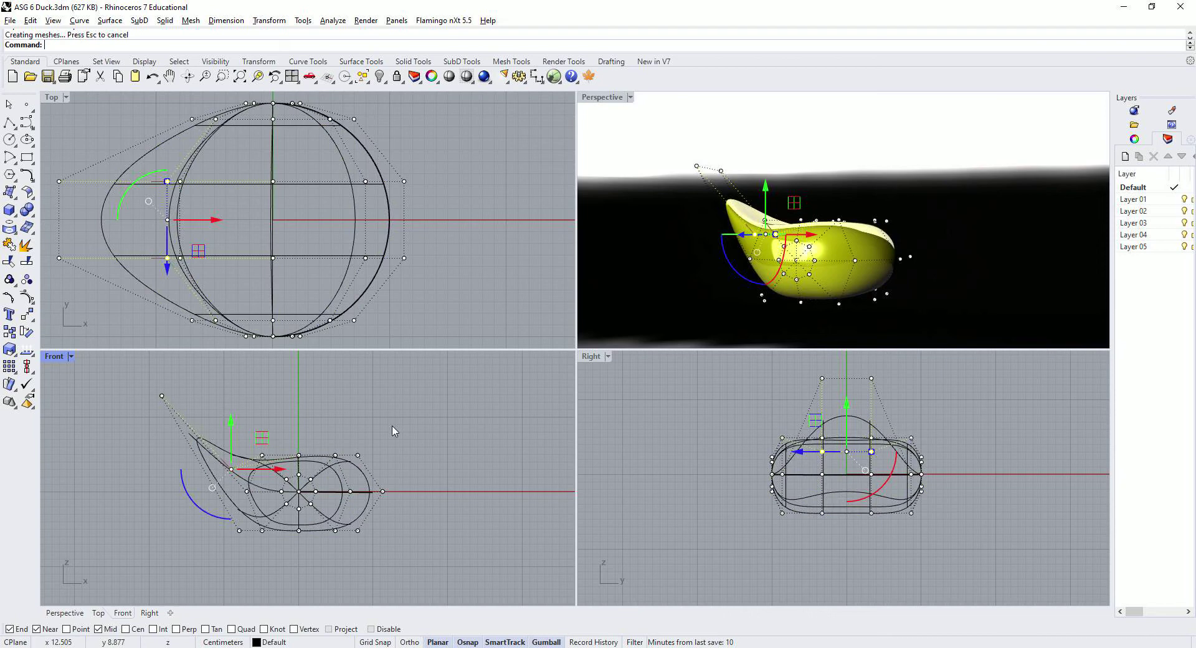
mouse_move(411, 461)
right_mouse_down()
mouse_move(393, 449)
mouse_move(394, 467)
right_mouse_up()
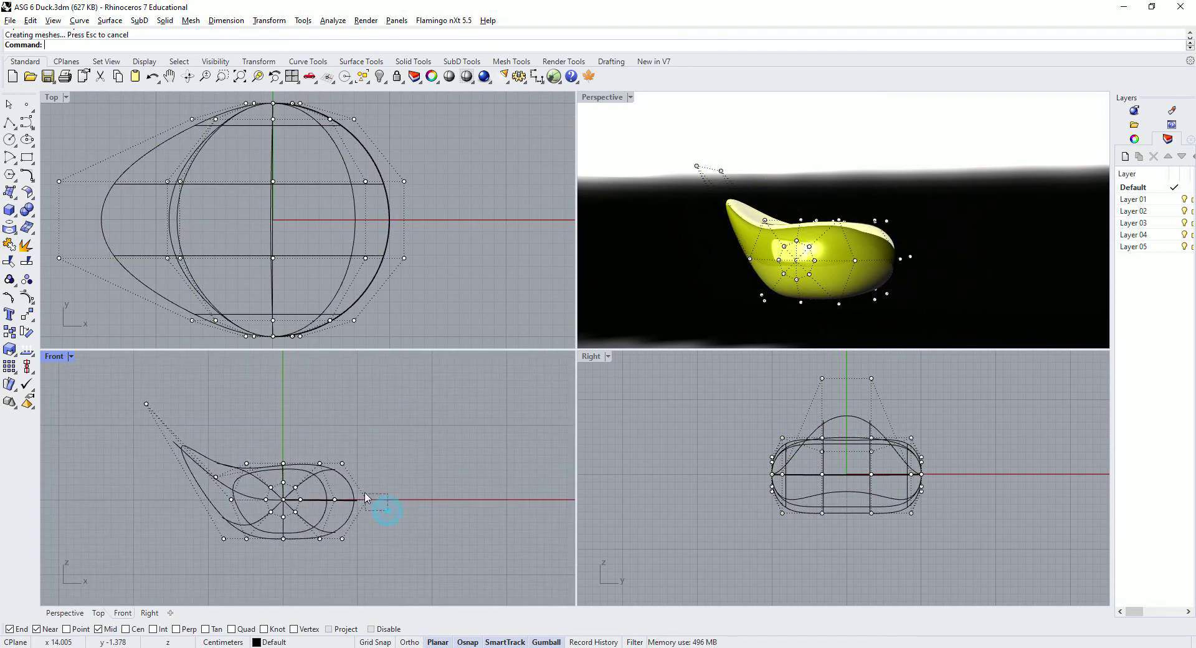
Move the body's right-end points slightly inward to the left.
left_click(368, 499)
left_click_drag(400, 470, 392, 474)
left_click(441, 464)
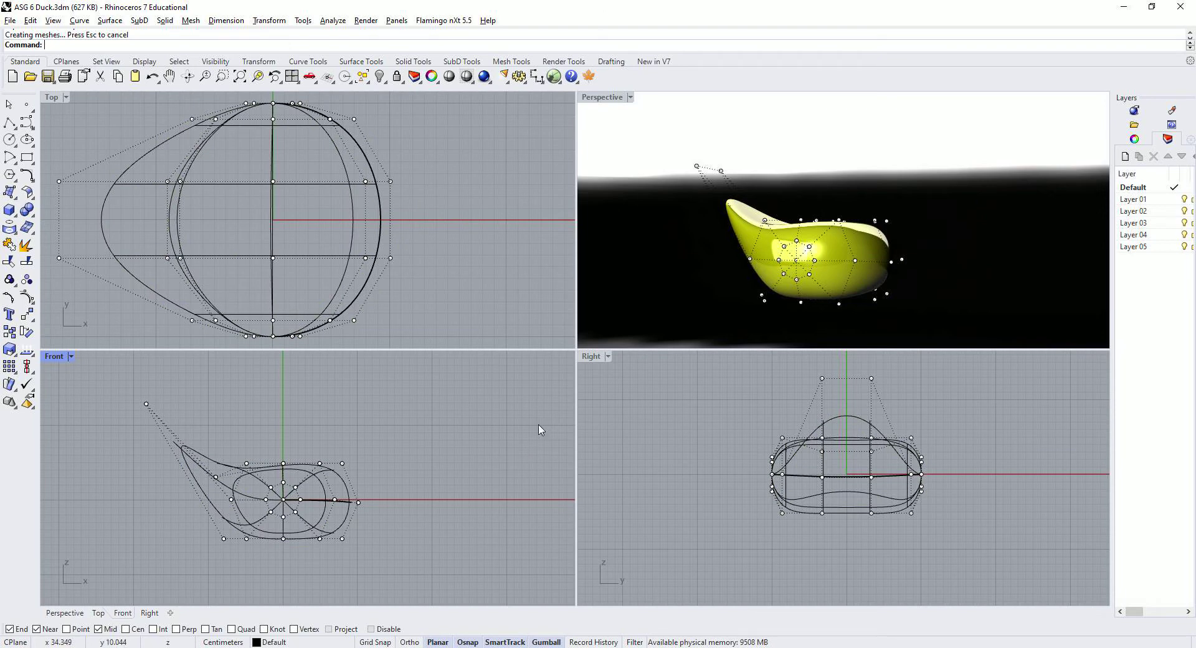
mouse_move(540, 429)
right_mouse_down()
mouse_move(526, 421)
mouse_move(558, 414)
right_mouse_up()
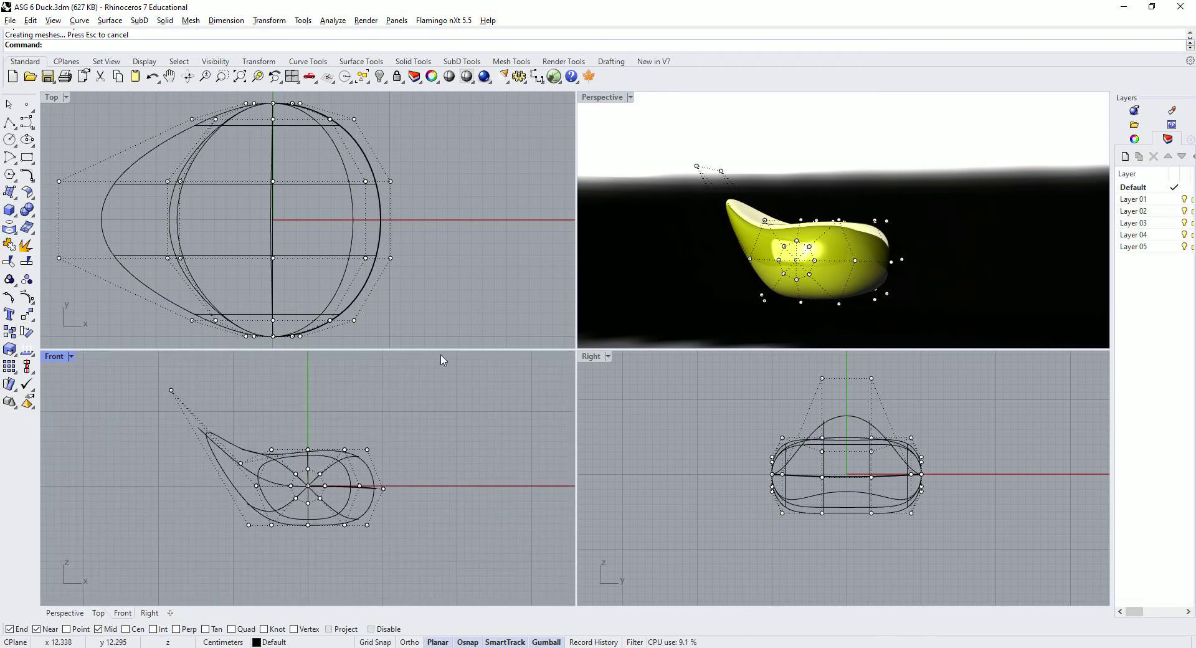
right_click_drag(615, 269, 747, 300)
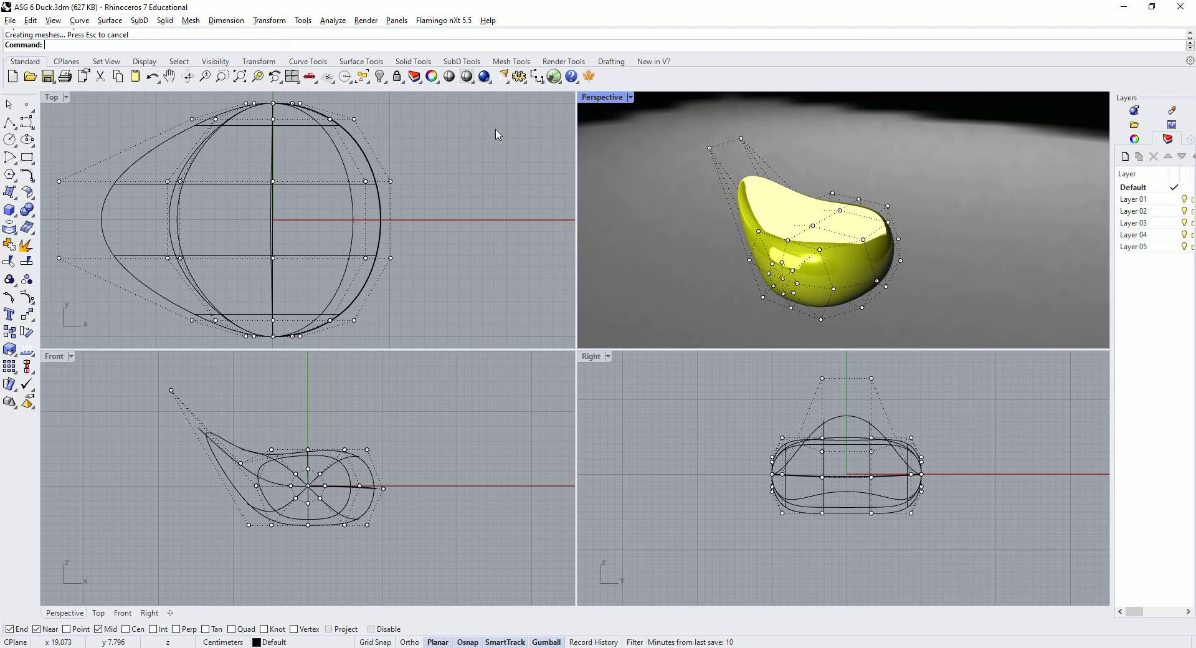
Show the hidden head sphere again, select it and turn on its control points.
right_click(381, 77)
right_click_drag(442, 378, 445, 436)
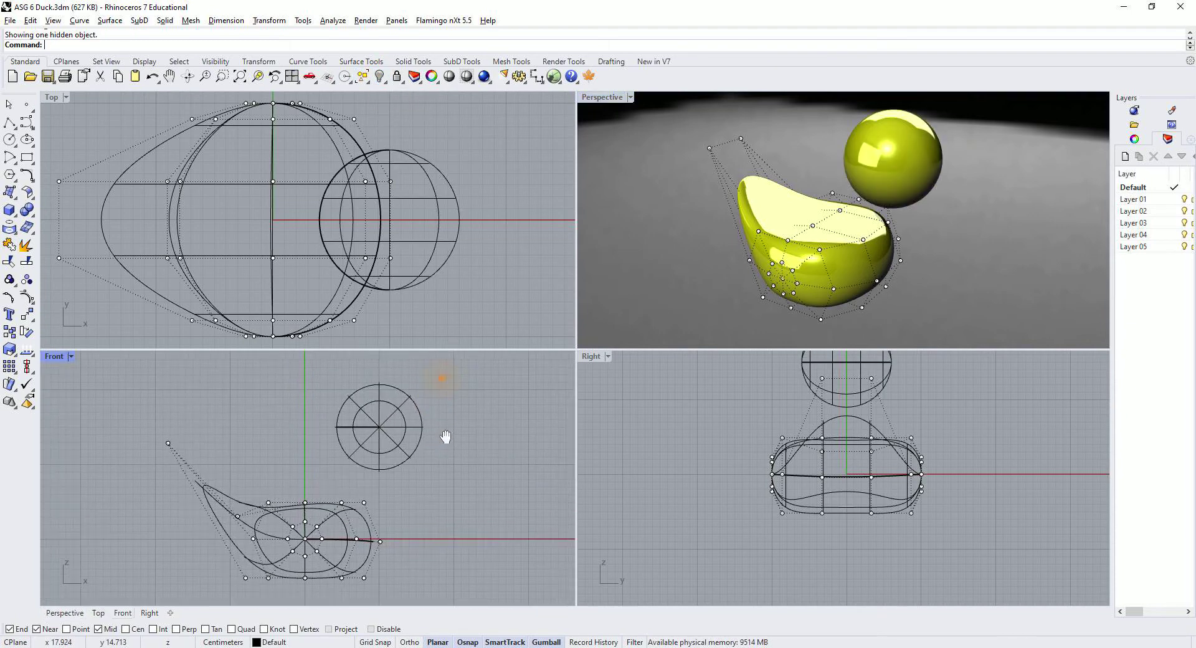
left_click(381, 429)
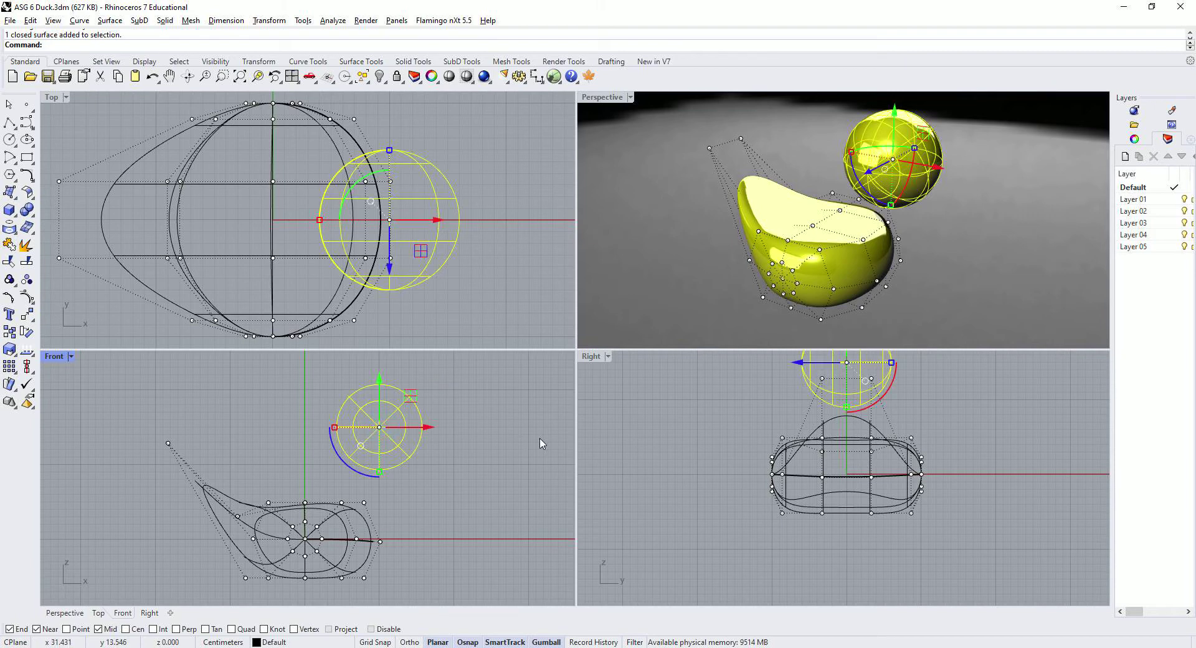
left_click(30, 20)
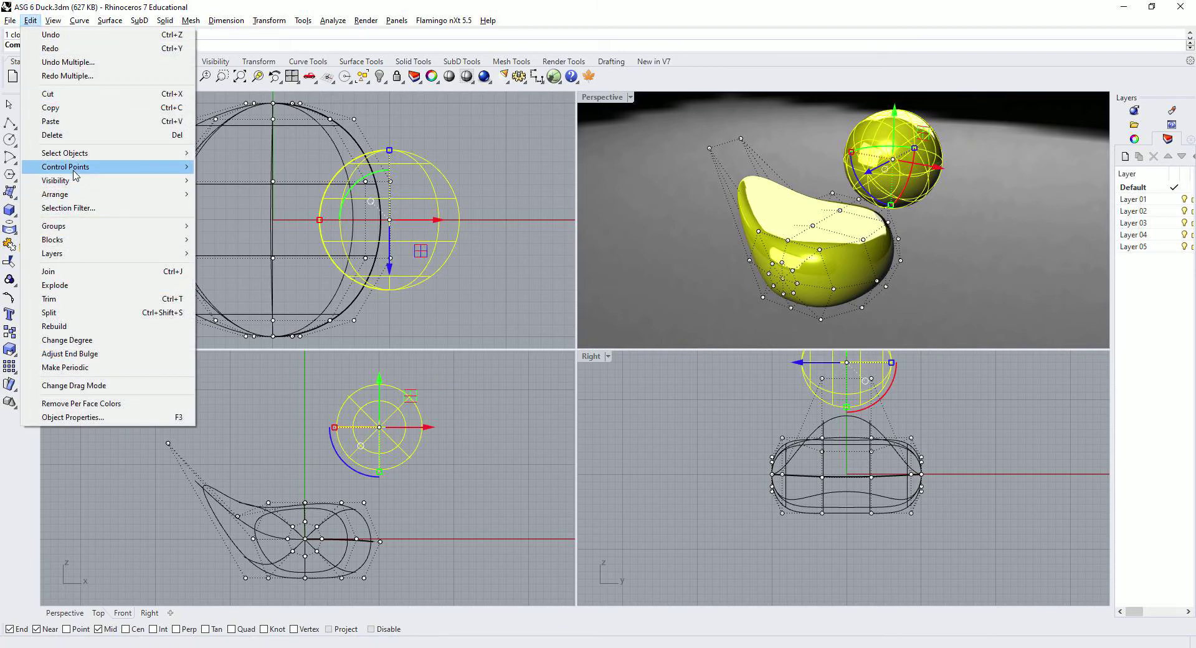
mouse_move(75, 172)
left_click(221, 165)
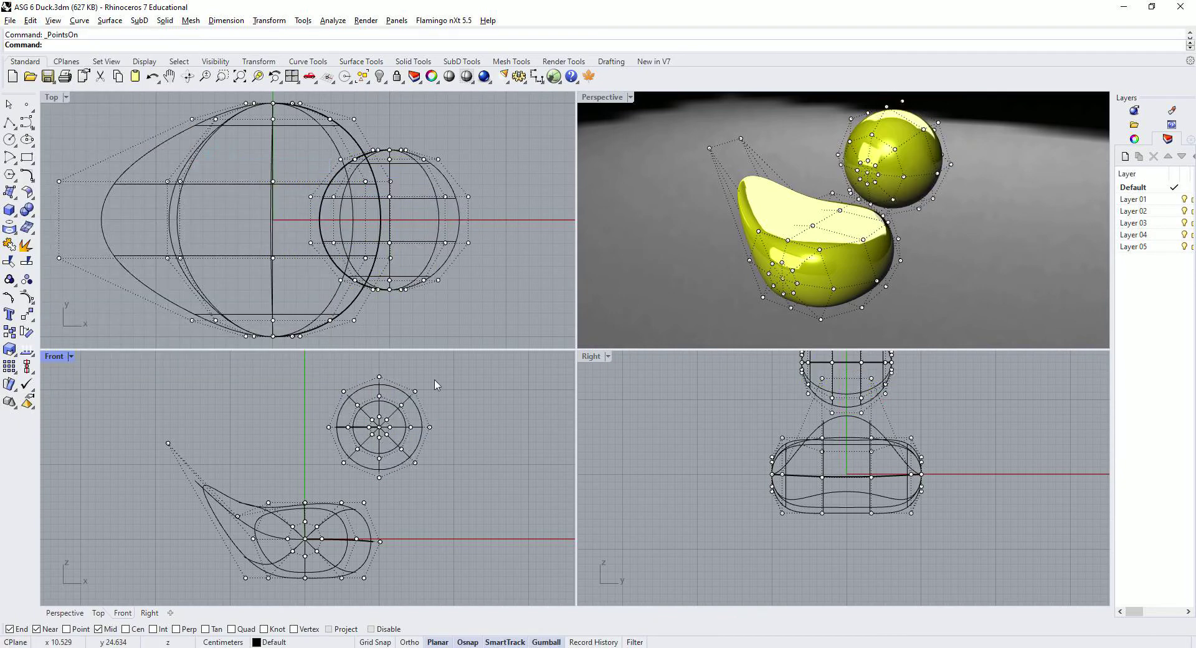
right_click_drag(476, 405, 449, 463)
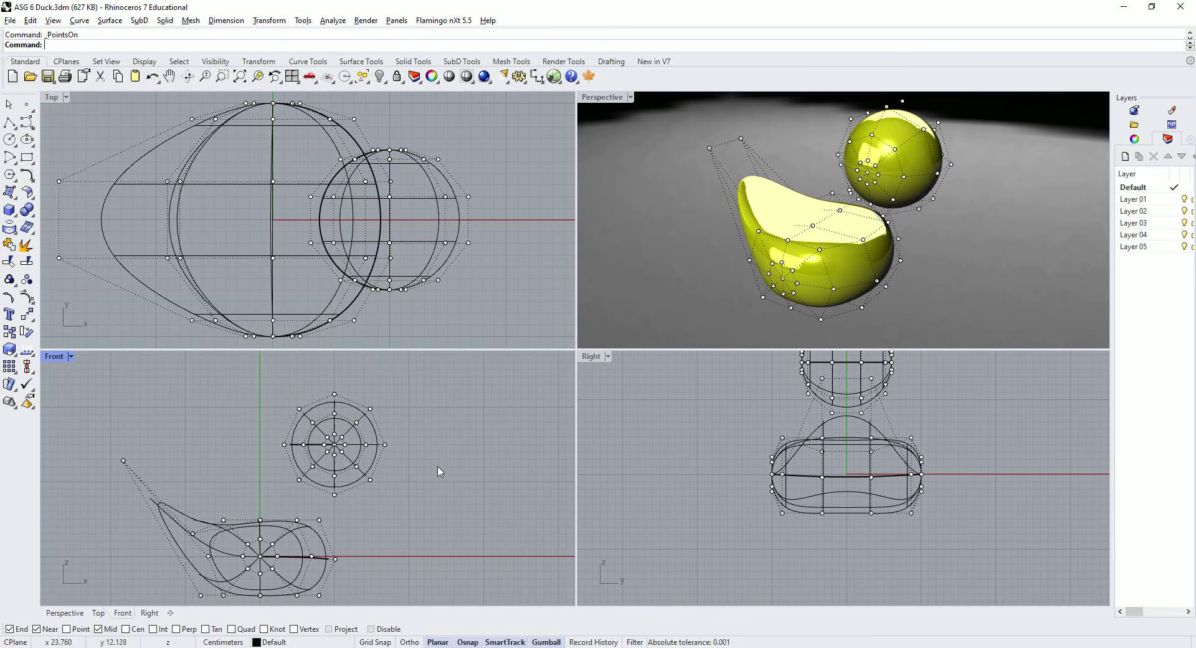
In a maximized Front view, drag the head's right-side points out right and up into a beak.
double_click(54, 359)
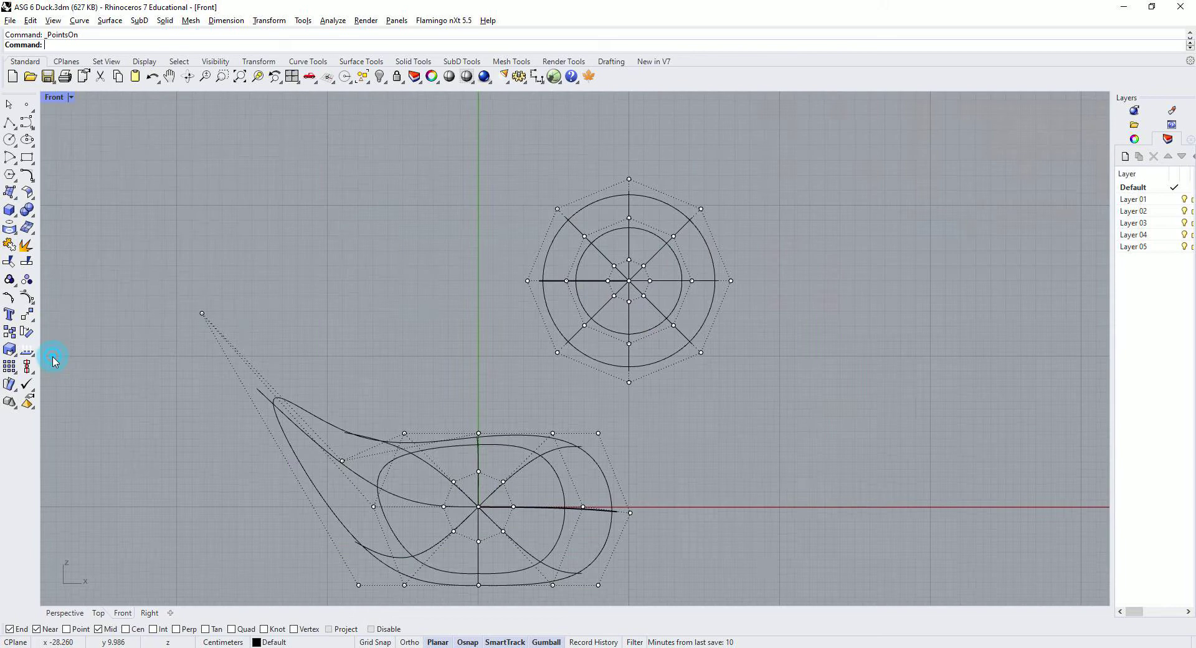
right_click_drag(696, 391, 692, 313, "ctrl")
left_click_drag(667, 337, 606, 270)
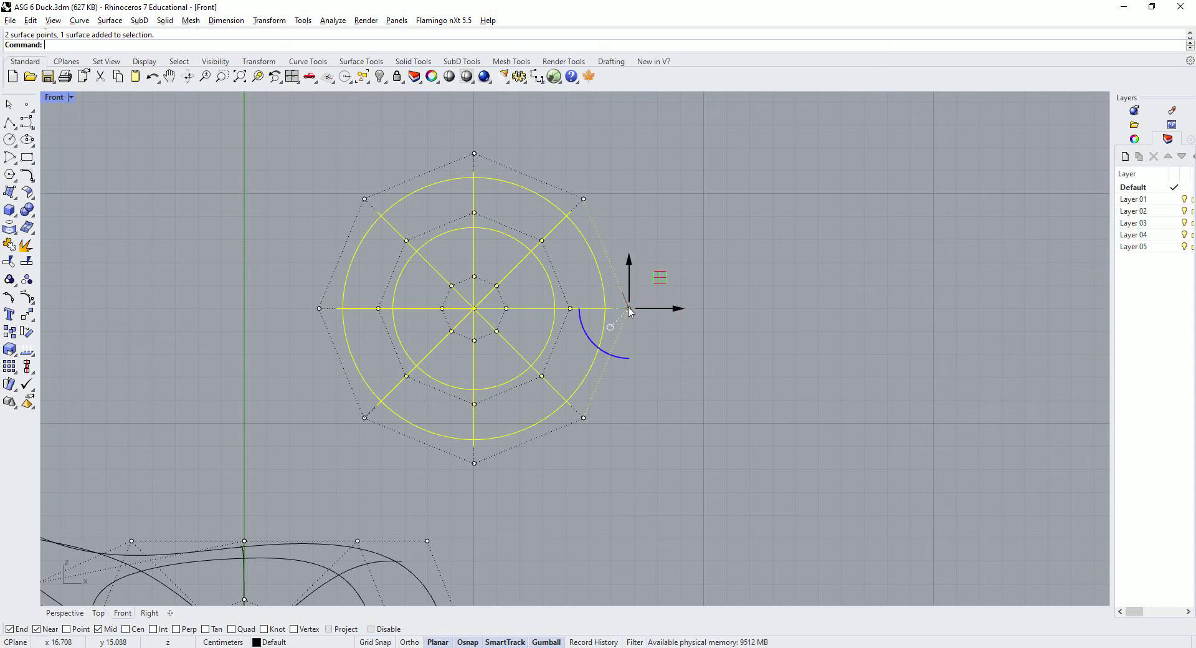
left_click_drag(630, 309, 777, 172)
Pull the two beak-tip points down and left, then restore the four-viewport layout.
left_click_drag(552, 155, 609, 230)
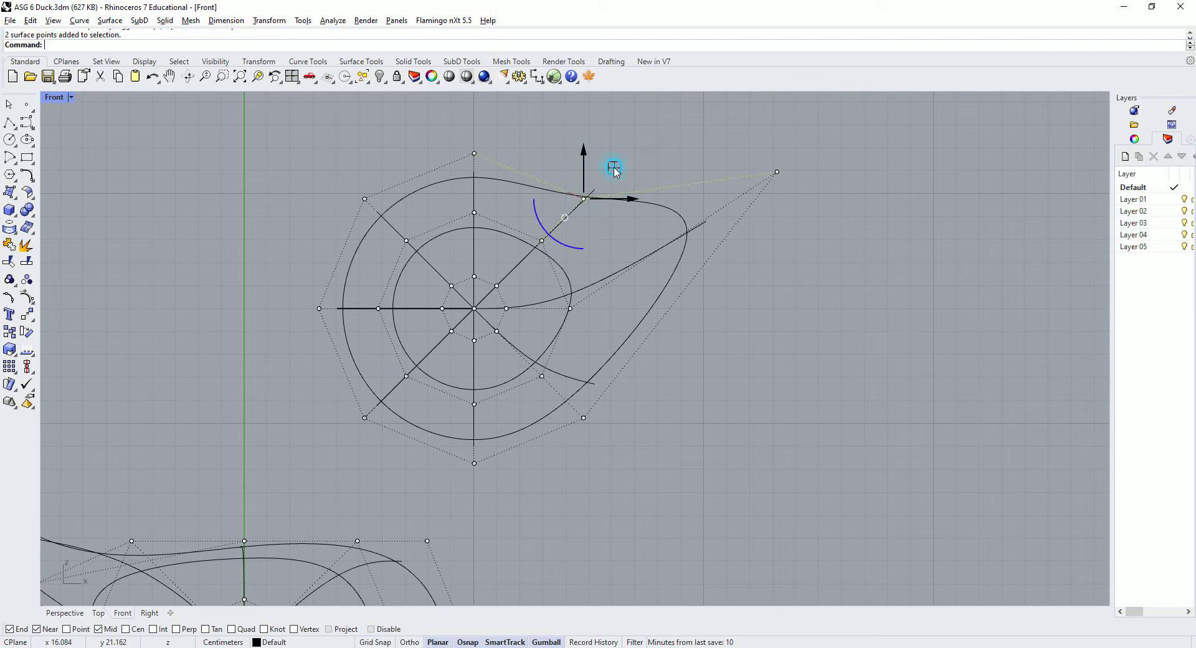
left_click_drag(614, 169, 602, 224)
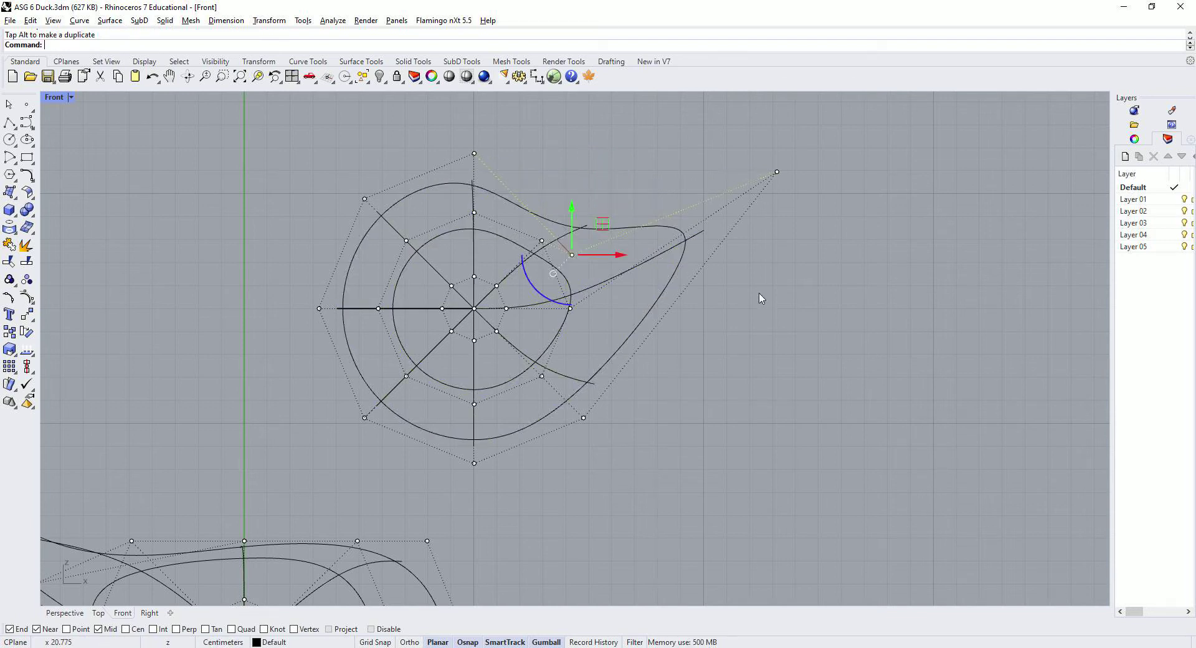
left_click(788, 293)
right_click_drag(788, 294, 765, 265)
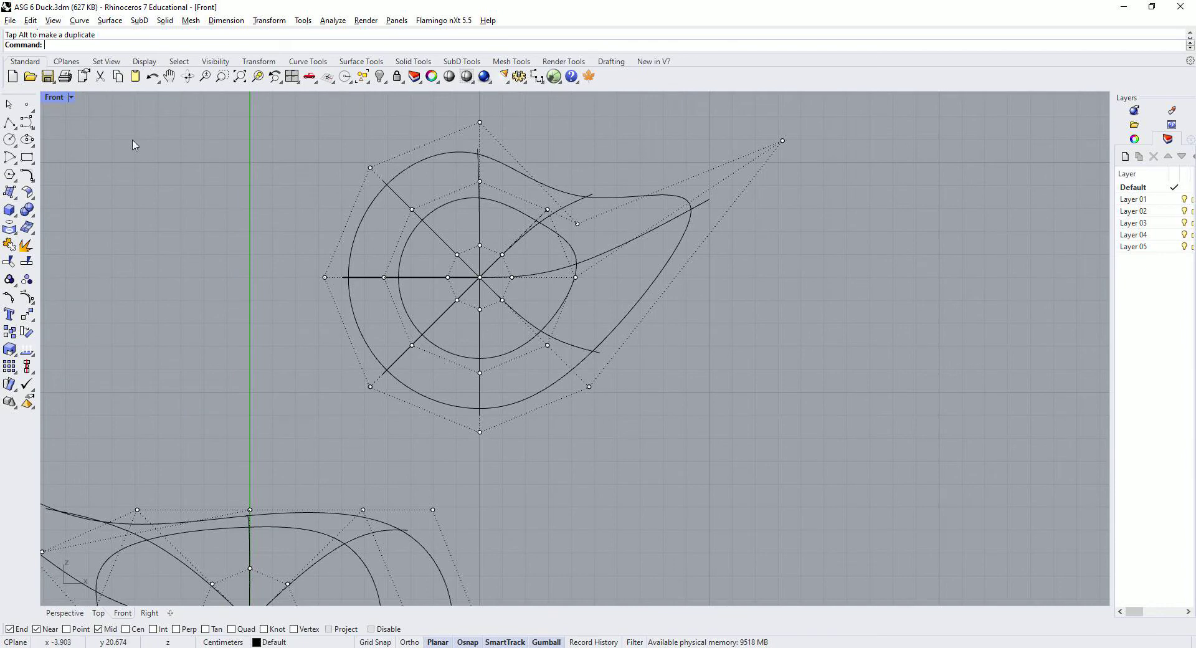
double_click(54, 96)
mouse_move(862, 256)
right_mouse_down()
mouse_move(727, 270)
mouse_move(619, 256)
mouse_move(883, 267)
mouse_move(822, 261)
mouse_move(747, 212)
mouse_move(676, 235)
mouse_move(1055, 239)
mouse_move(685, 280)
right_mouse_up()
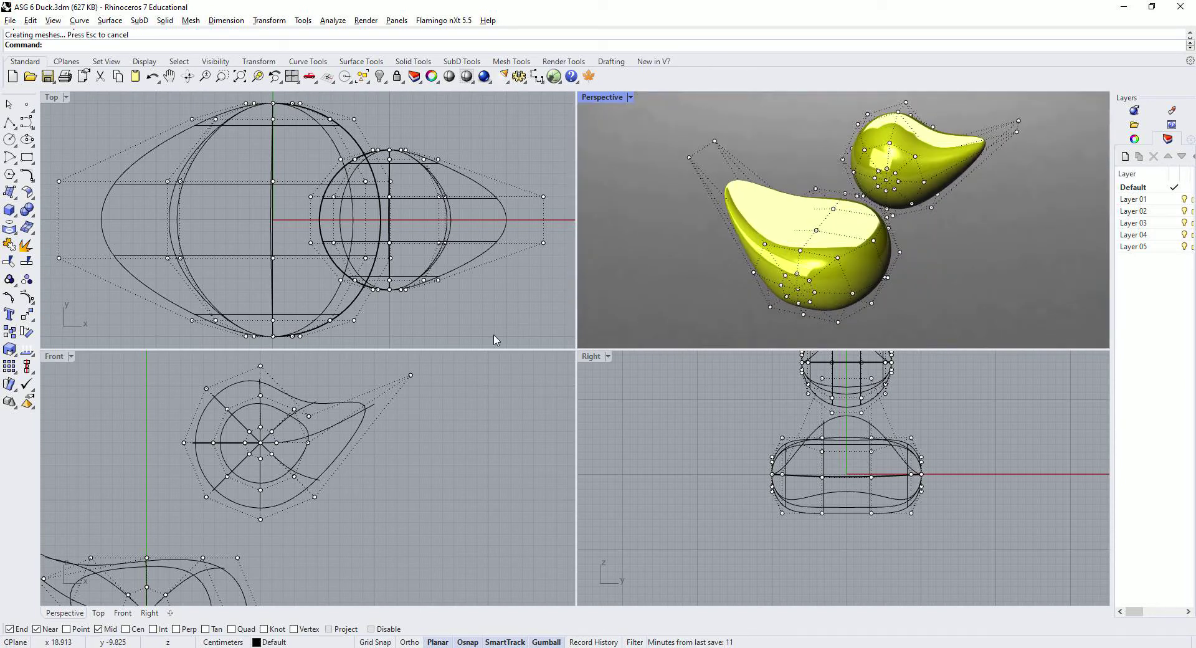
Turn control points off with Front active, and orbit Perspective to check the smooth duck.
left_click(438, 431)
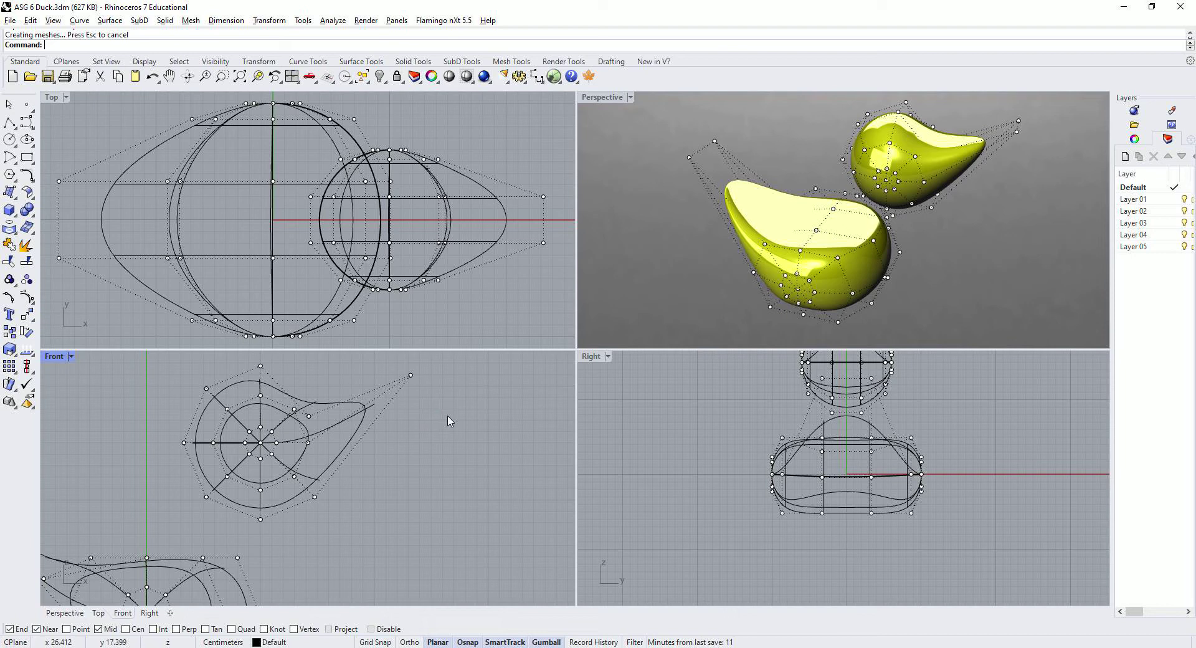
left_click(29, 21)
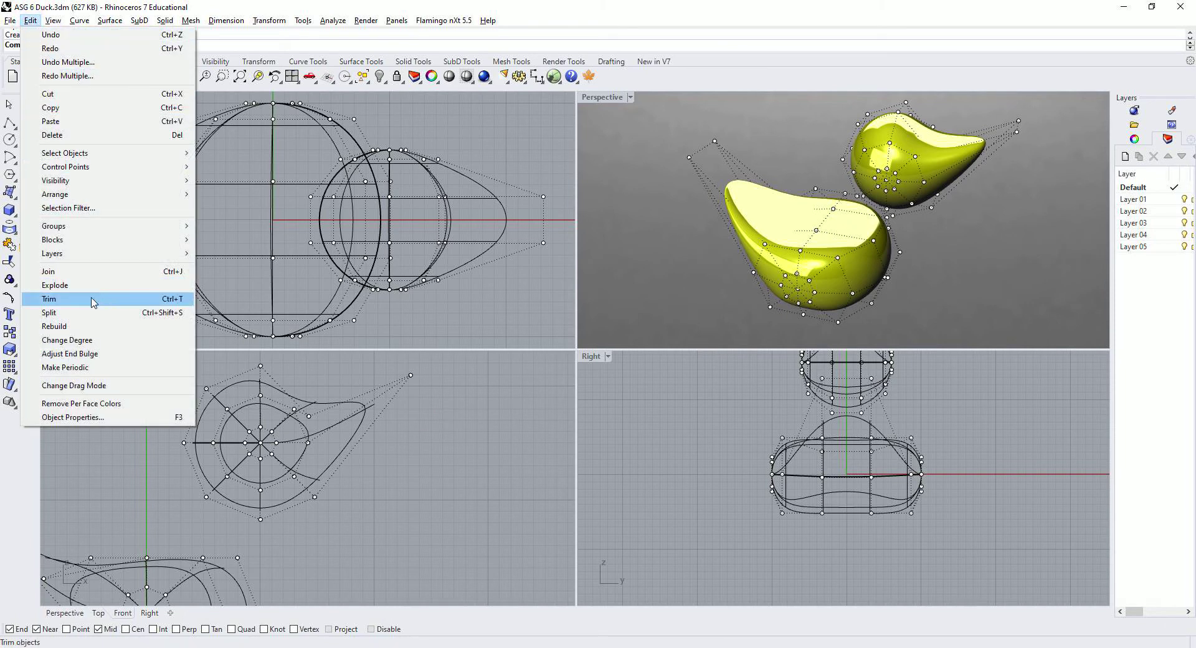
mouse_move(94, 171)
left_click(237, 181)
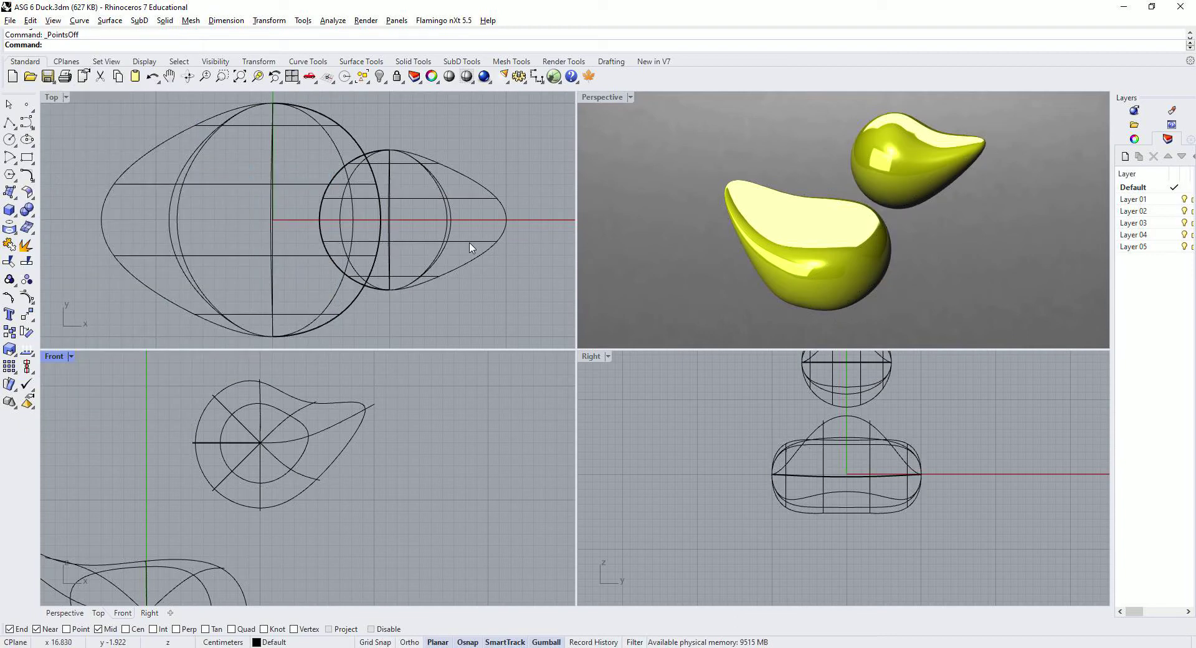
right_click_drag(996, 243, 954, 244)
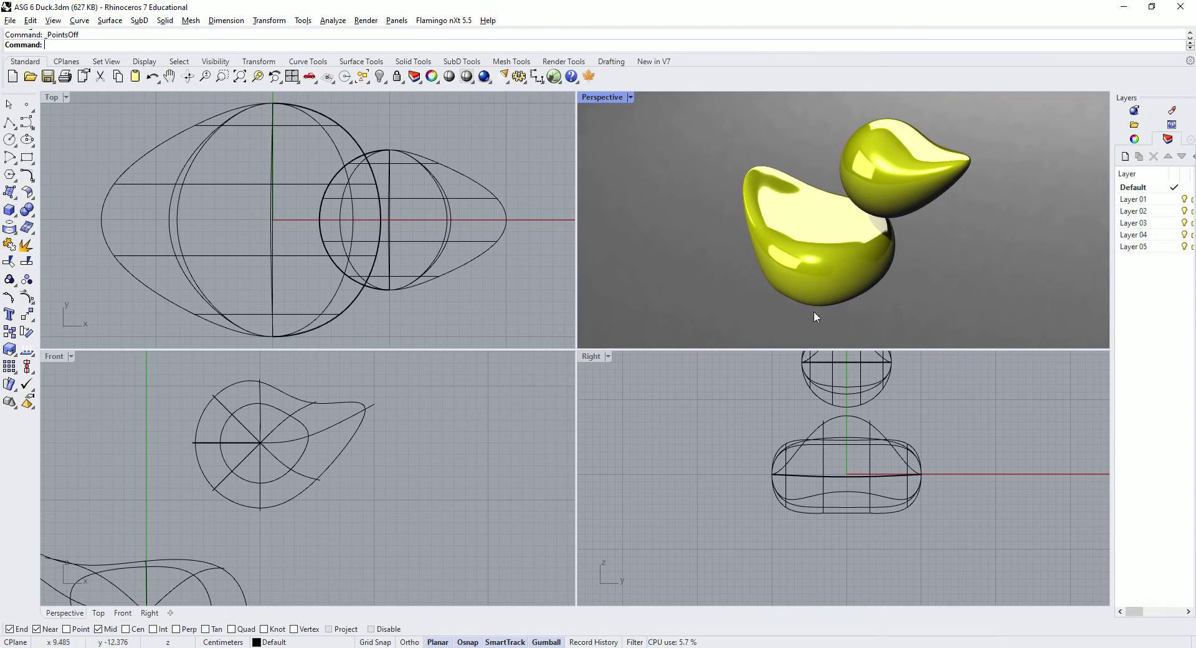
mouse_move(1097, 197)
right_mouse_down()
mouse_move(966, 210)
mouse_move(1050, 216)
right_mouse_up()
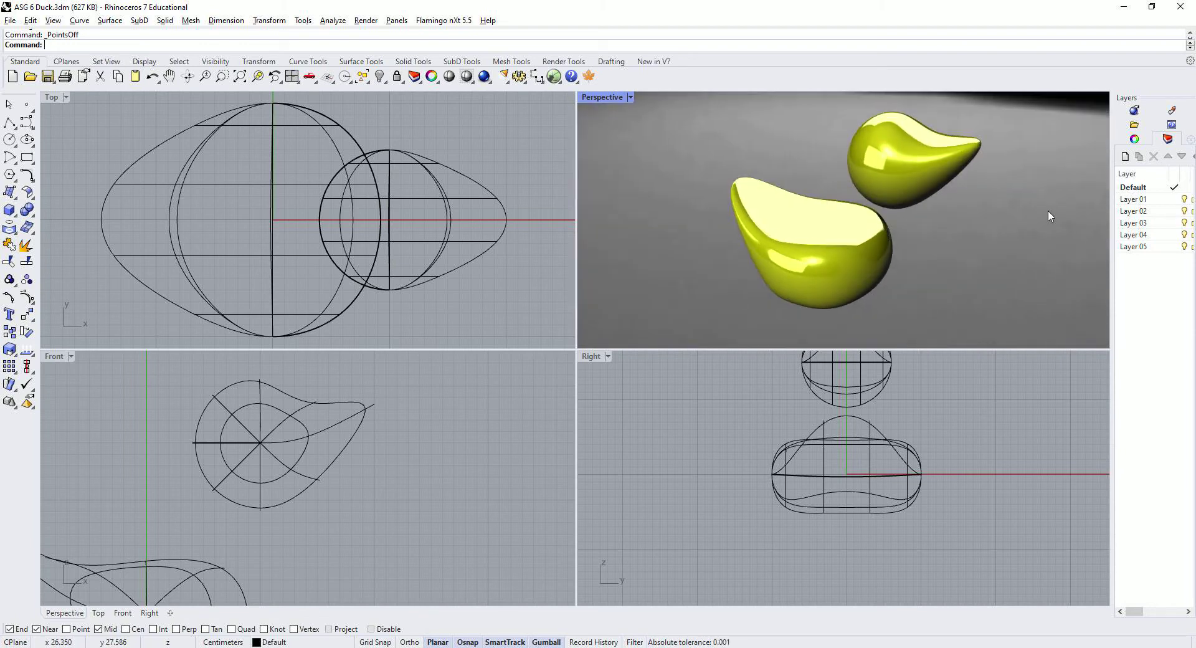
Show the Materials panel and drag Beak Colour onto the head, turning it orange.
left_click_drag(1112, 212, 1023, 212)
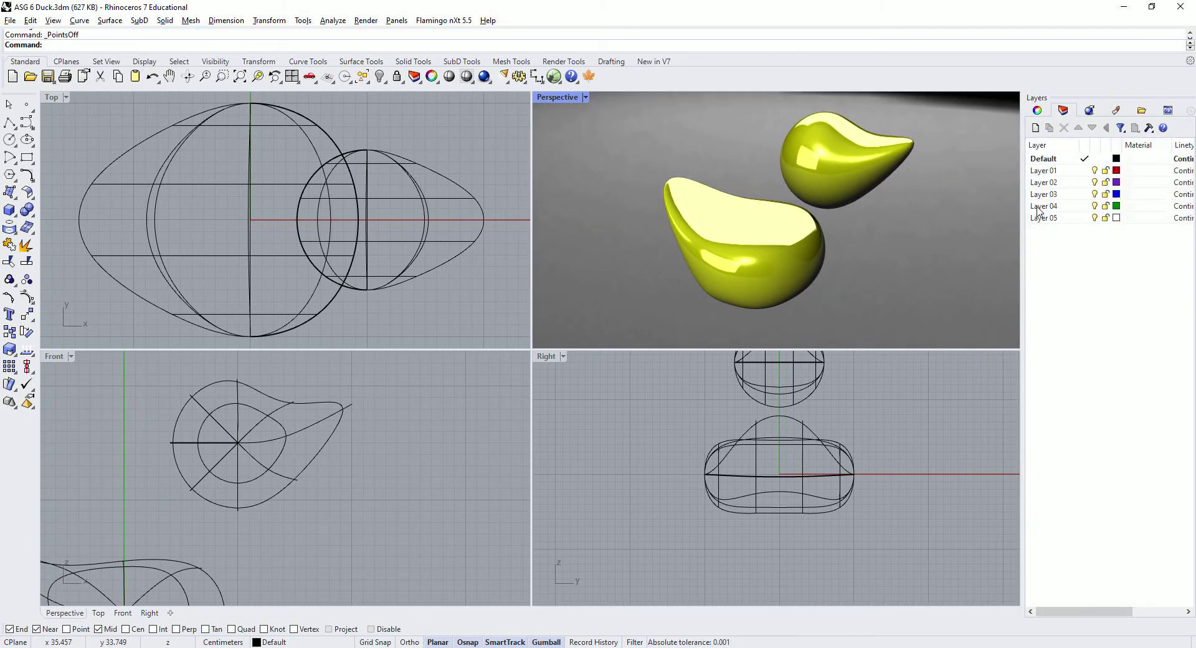
left_click(1114, 112)
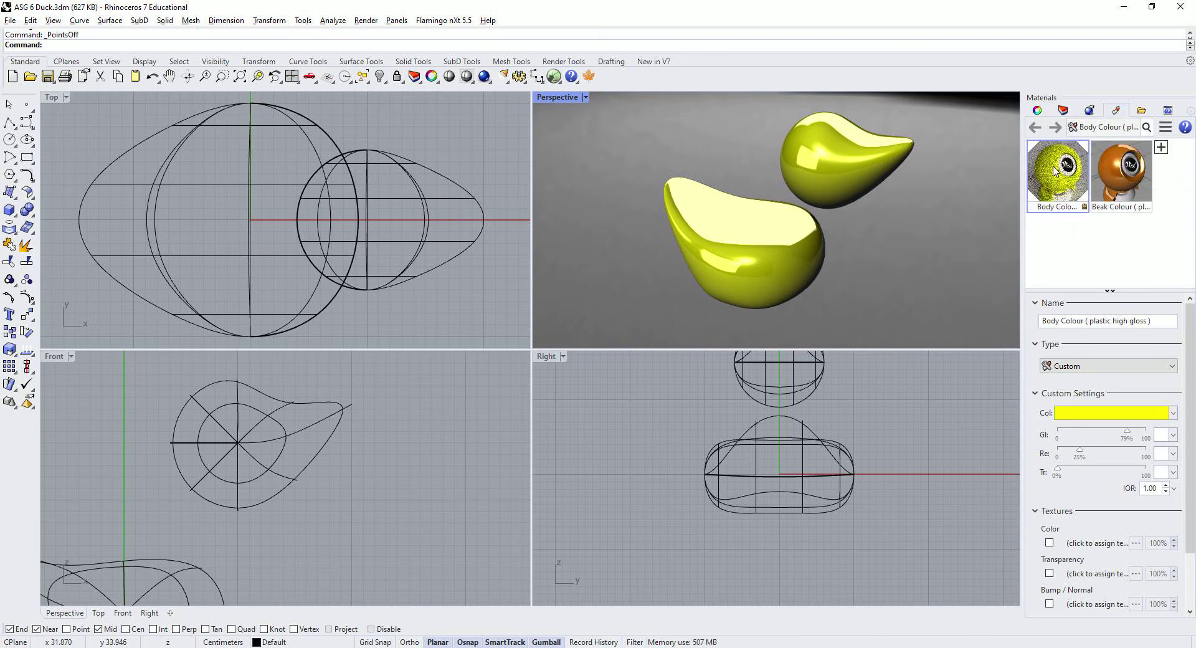
left_click(1117, 175)
left_click_drag(1117, 175, 913, 183)
right_click_drag(914, 183, 928, 190)
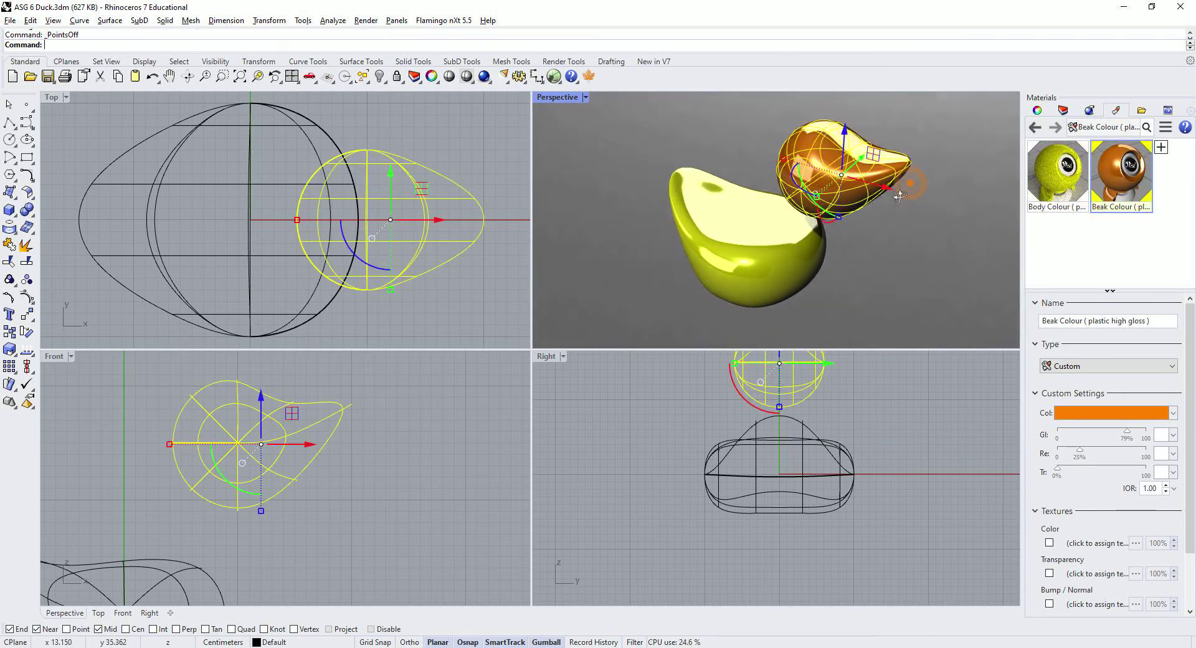
left_click(935, 191)
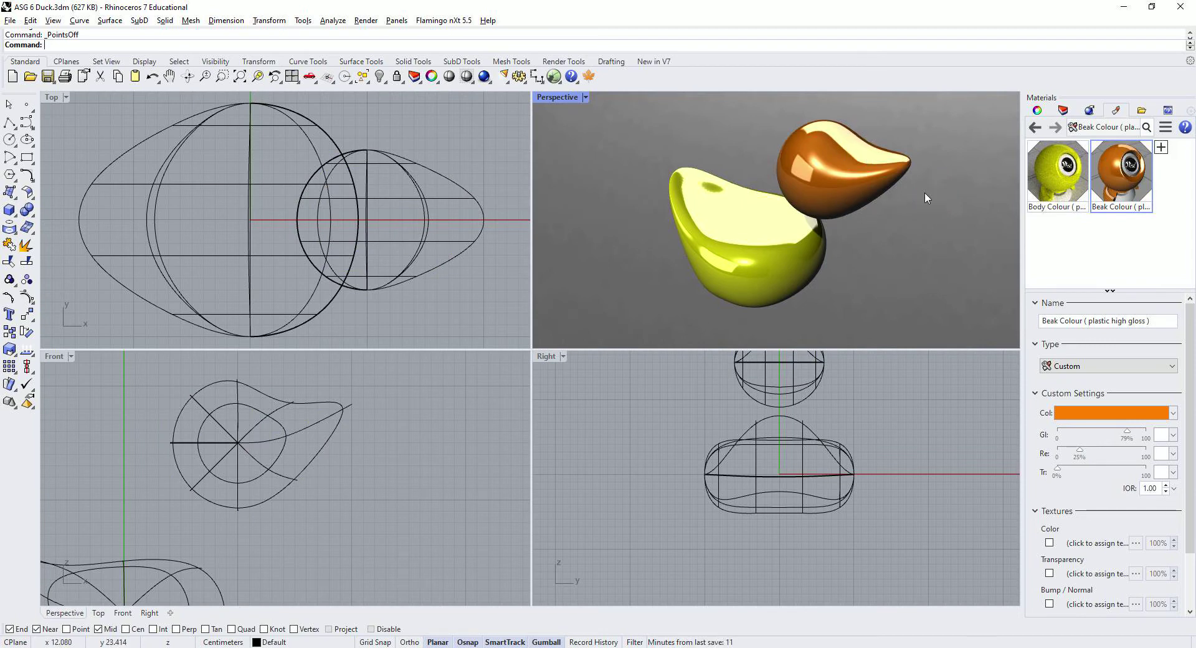
Drag the Body Colour material back onto the head to make it yellow again.
left_click_drag(1057, 171, 867, 164)
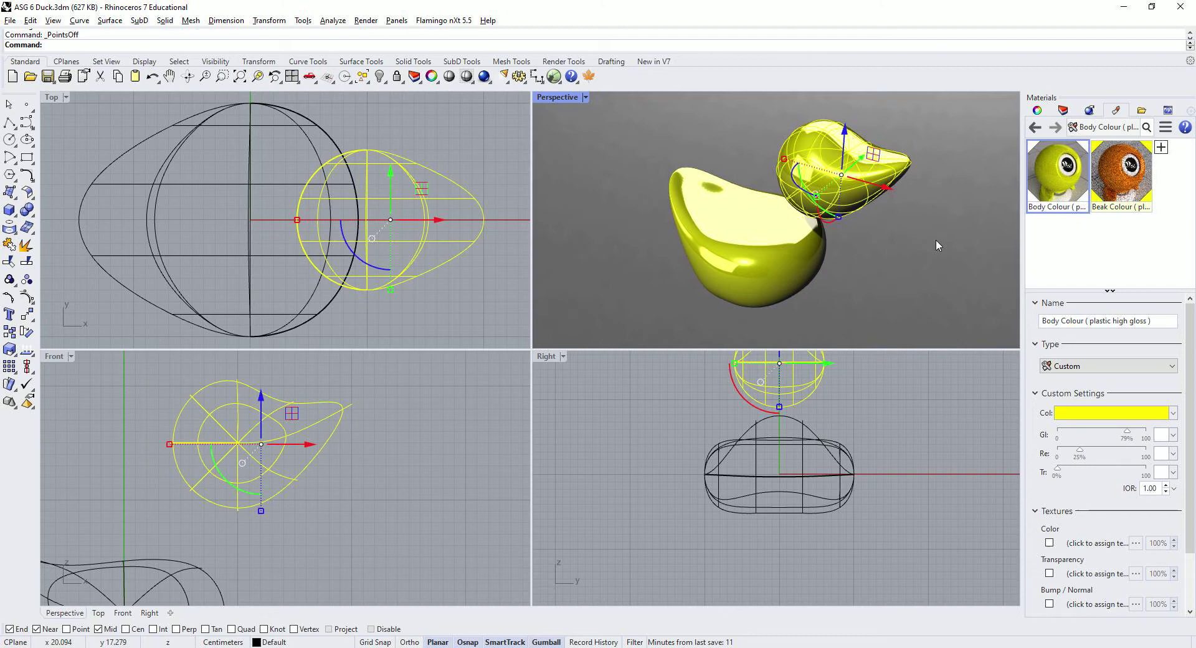
right_click_drag(935, 239, 847, 178)
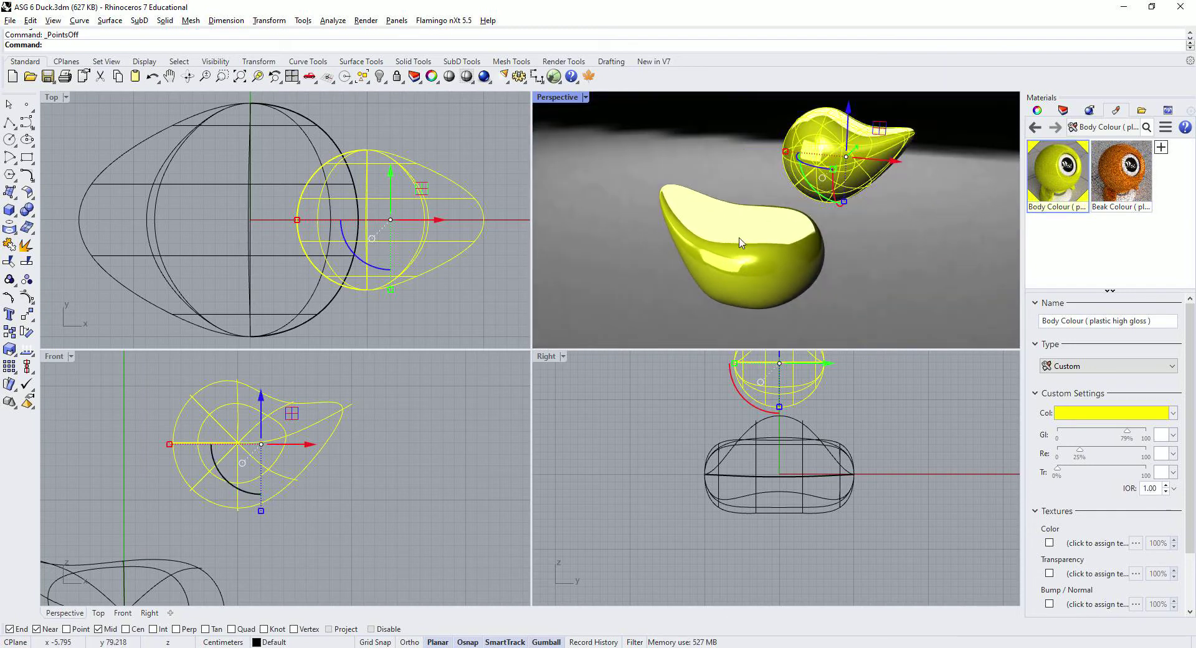
left_click(419, 436)
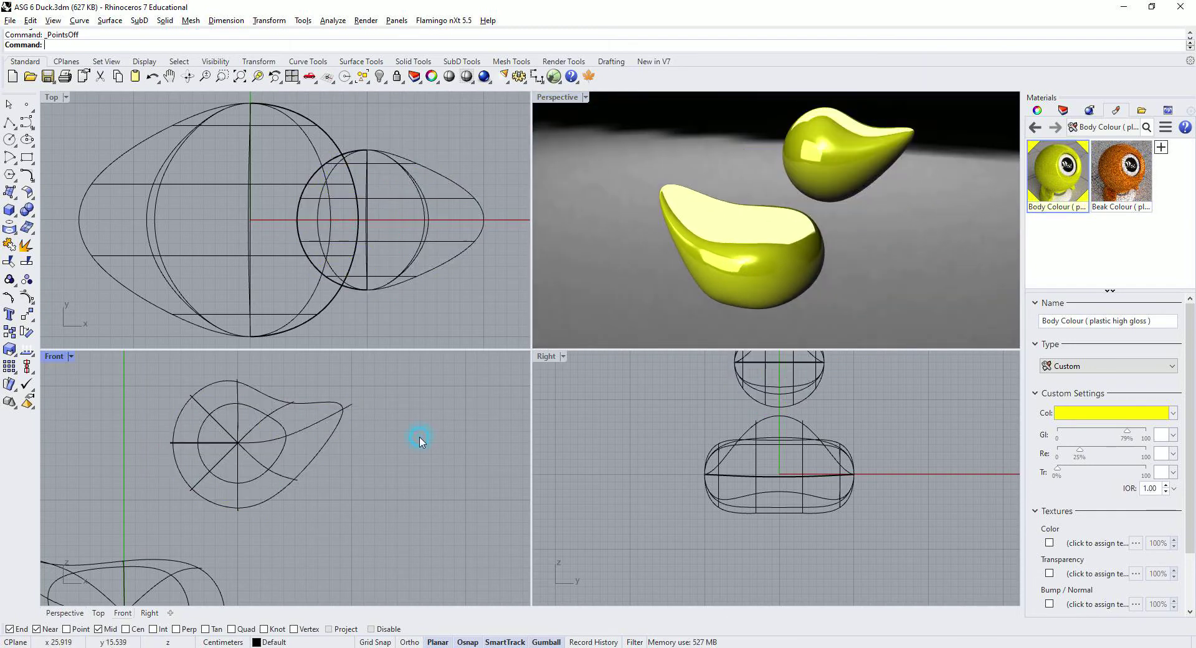
Maximize Front and draw a six-point control-point curve from above the head to below it.
double_click(55, 357)
right_click_drag(454, 339, 436, 405)
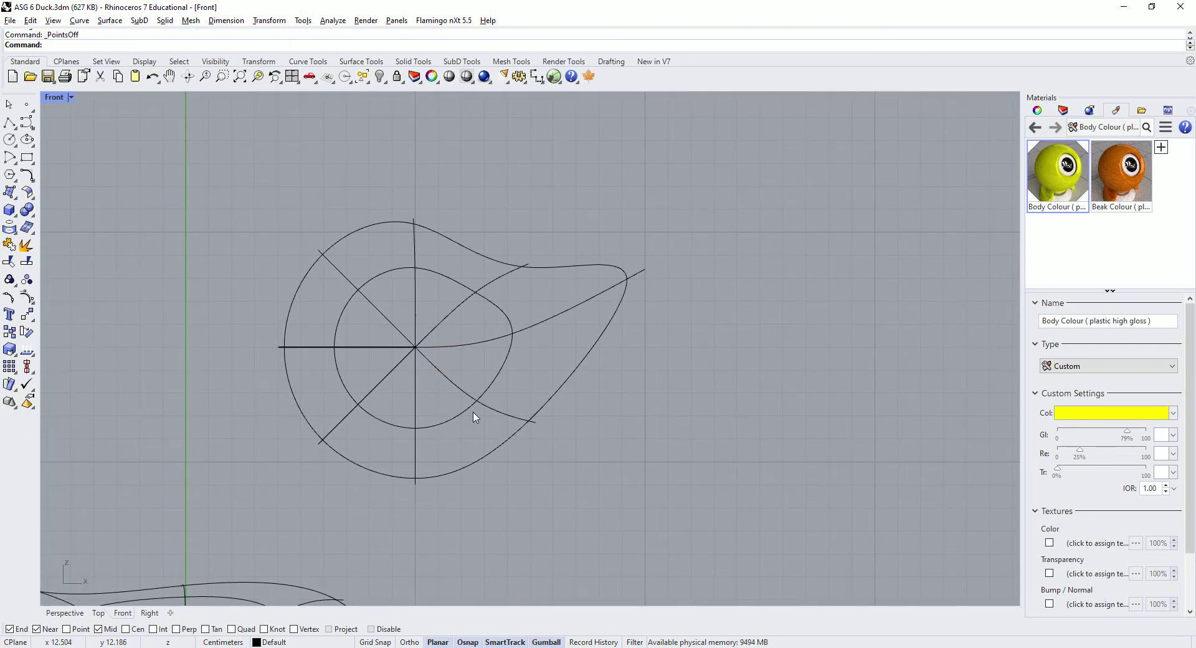
left_click(30, 20)
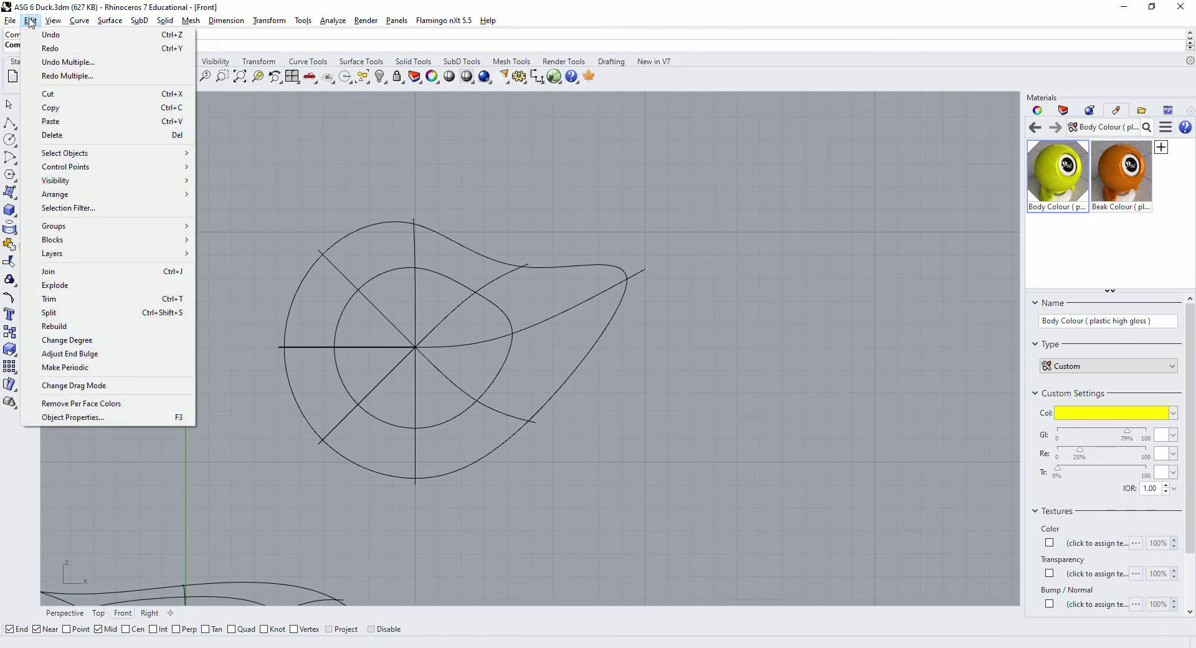
mouse_move(72, 25)
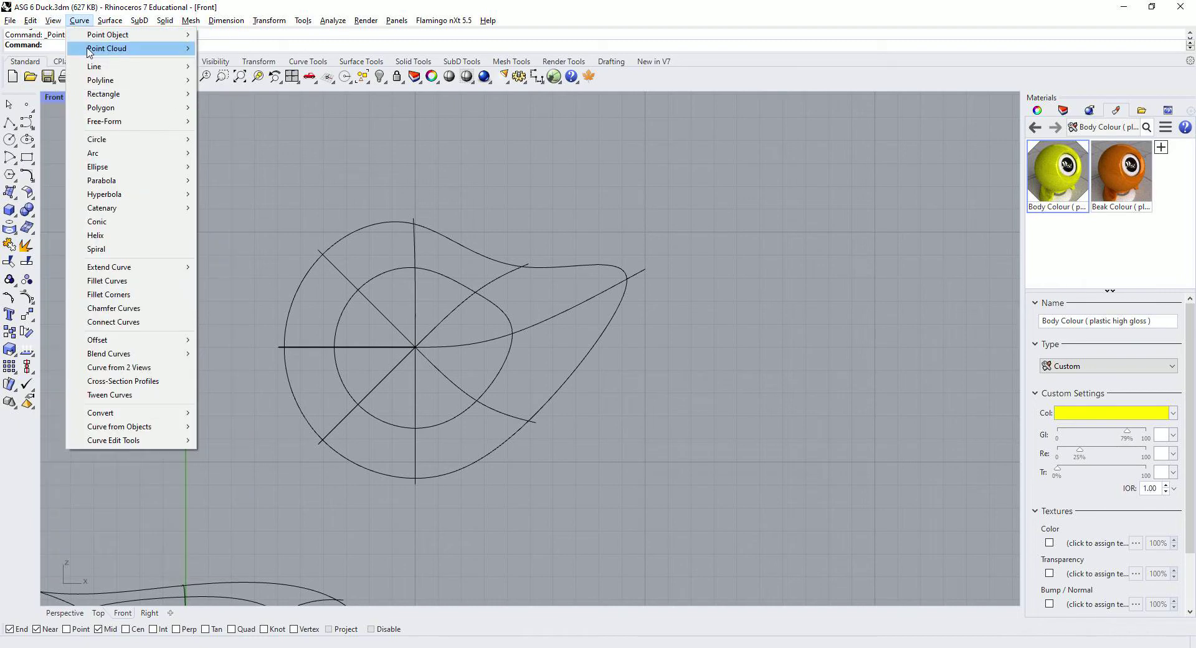
mouse_move(113, 123)
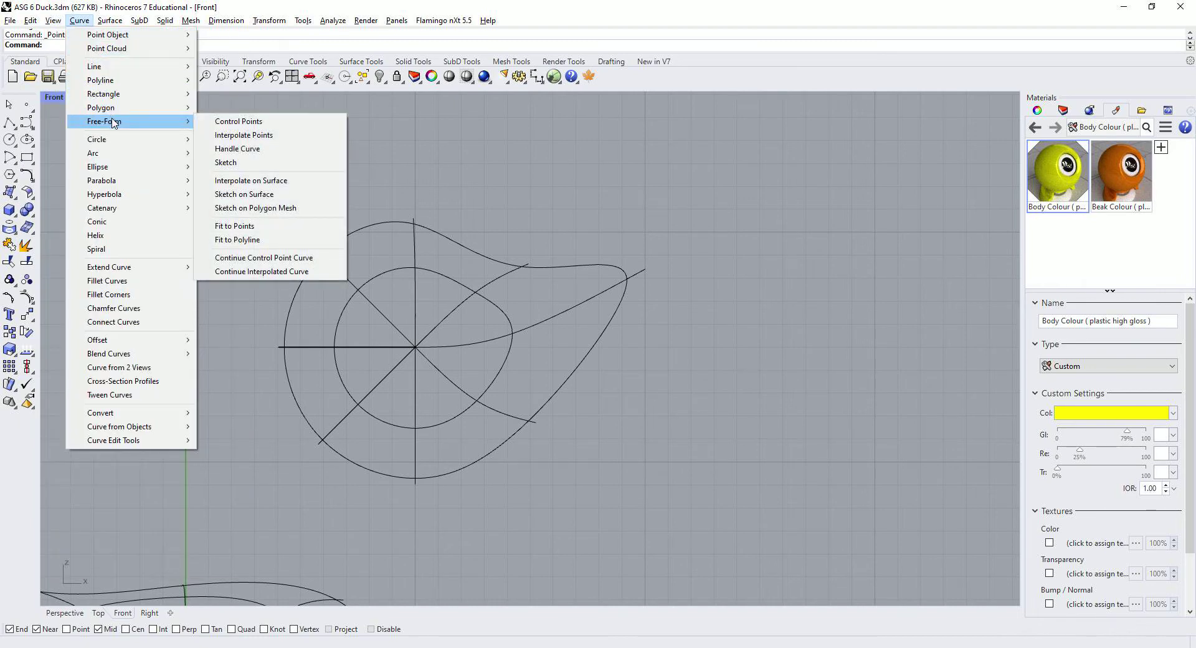
left_click(256, 123)
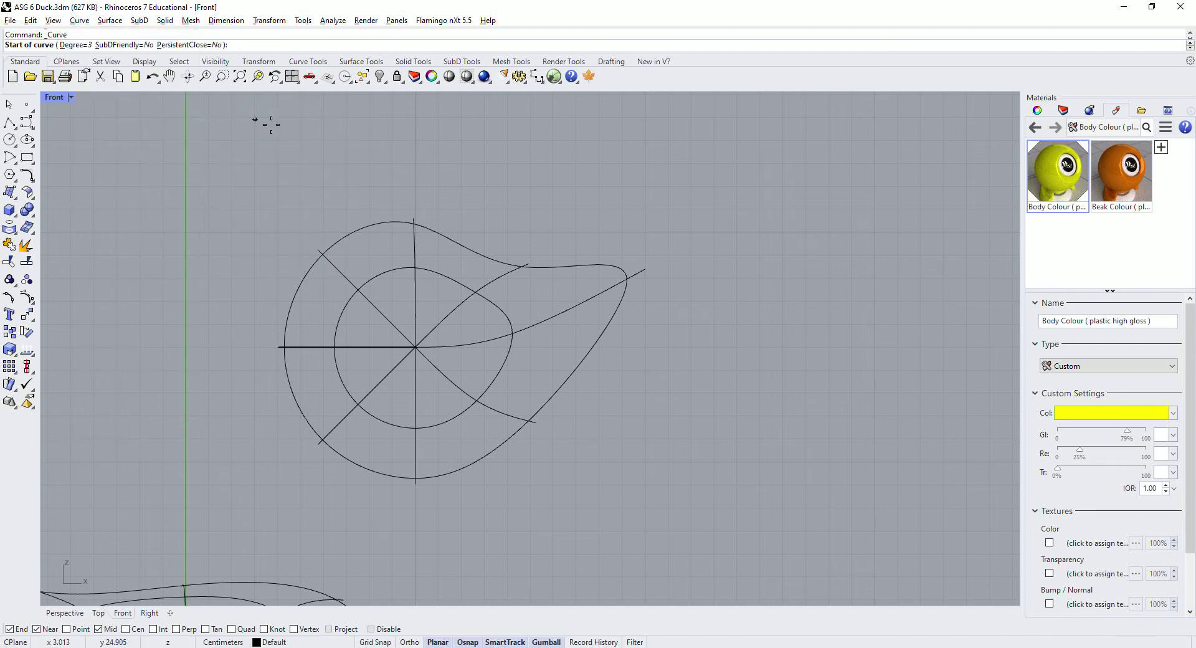
left_click(547, 167)
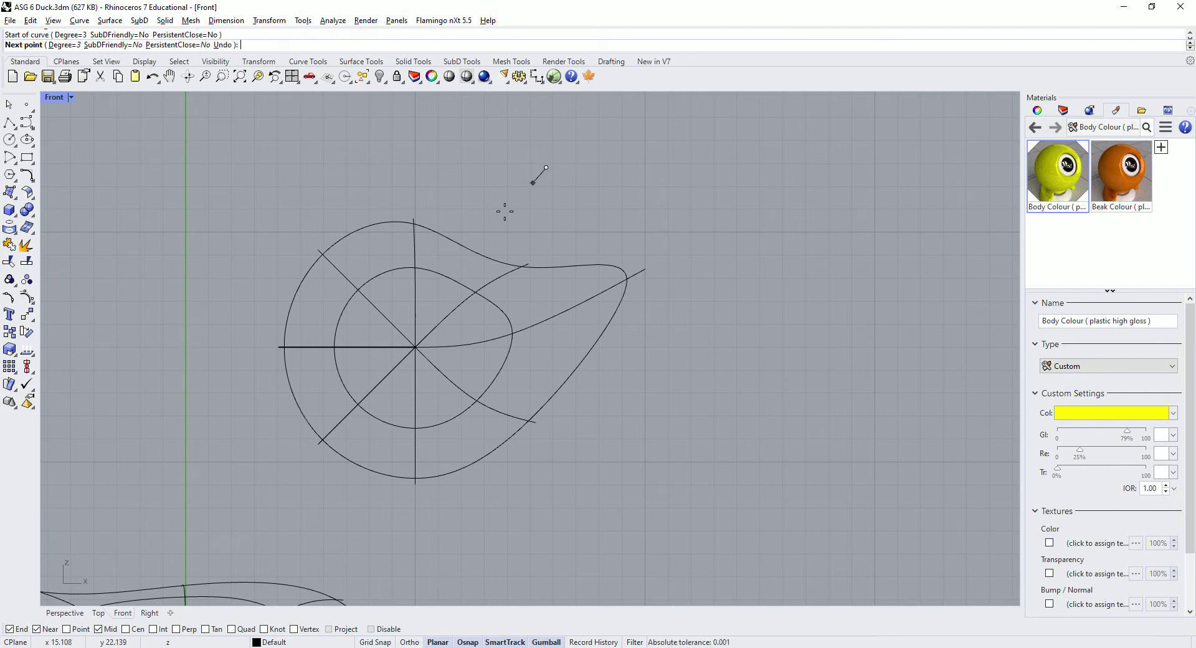
left_click(459, 266)
left_click(459, 308)
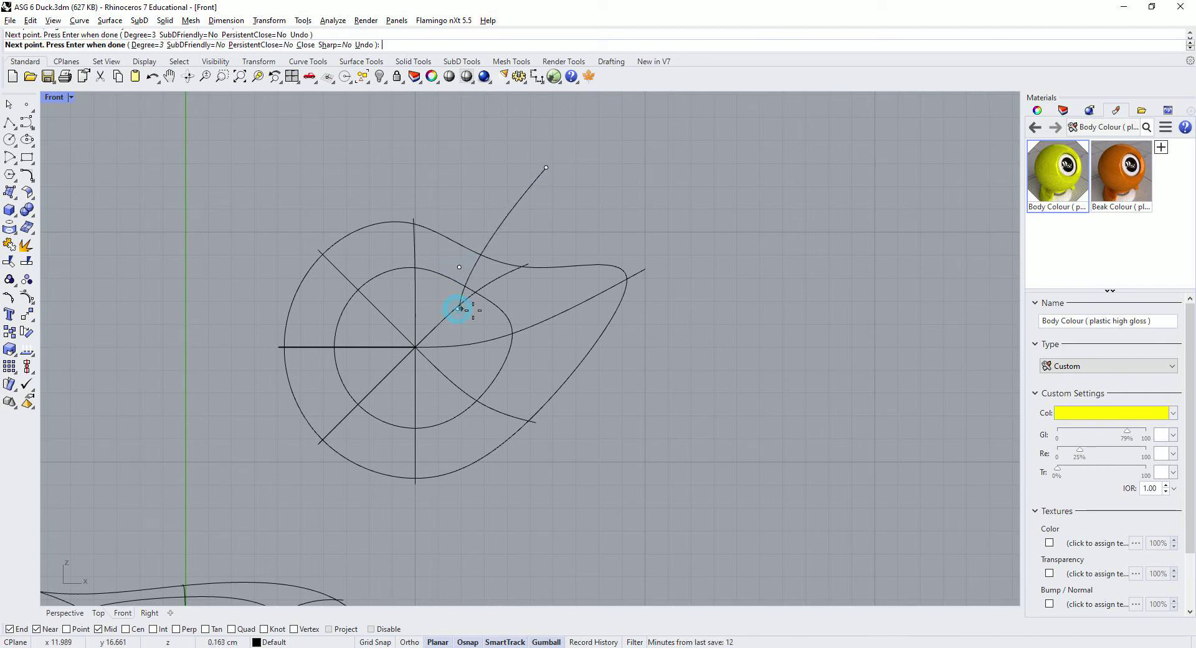
left_click(527, 299)
left_click(563, 334)
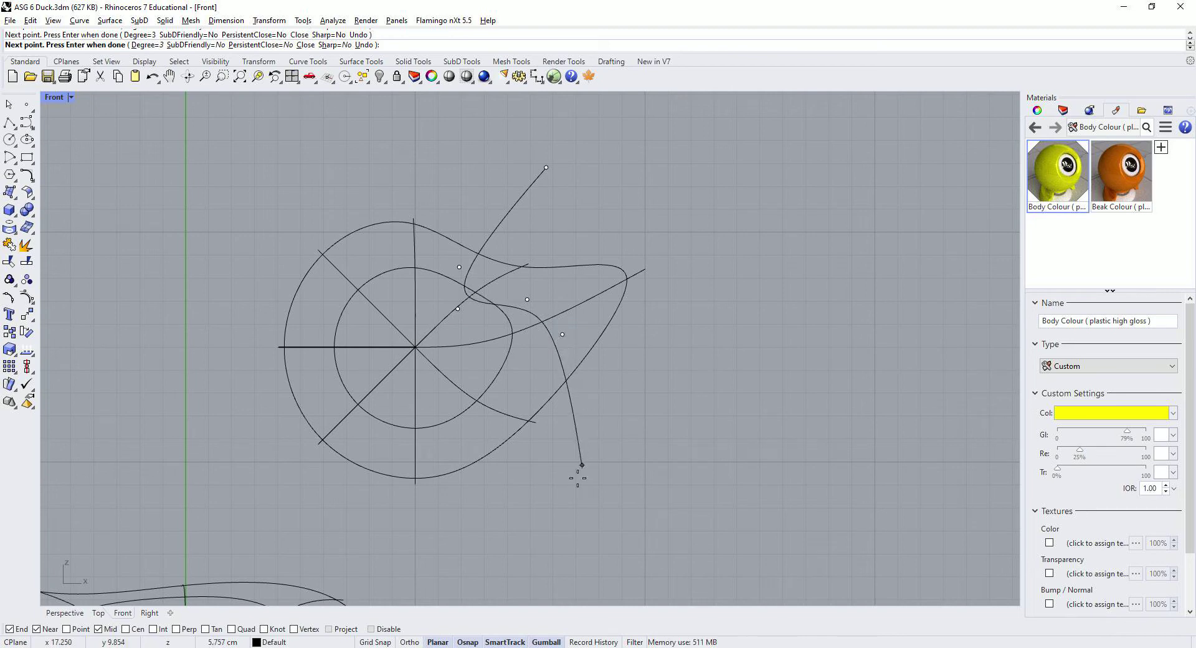
left_click(561, 508)
key("Return")
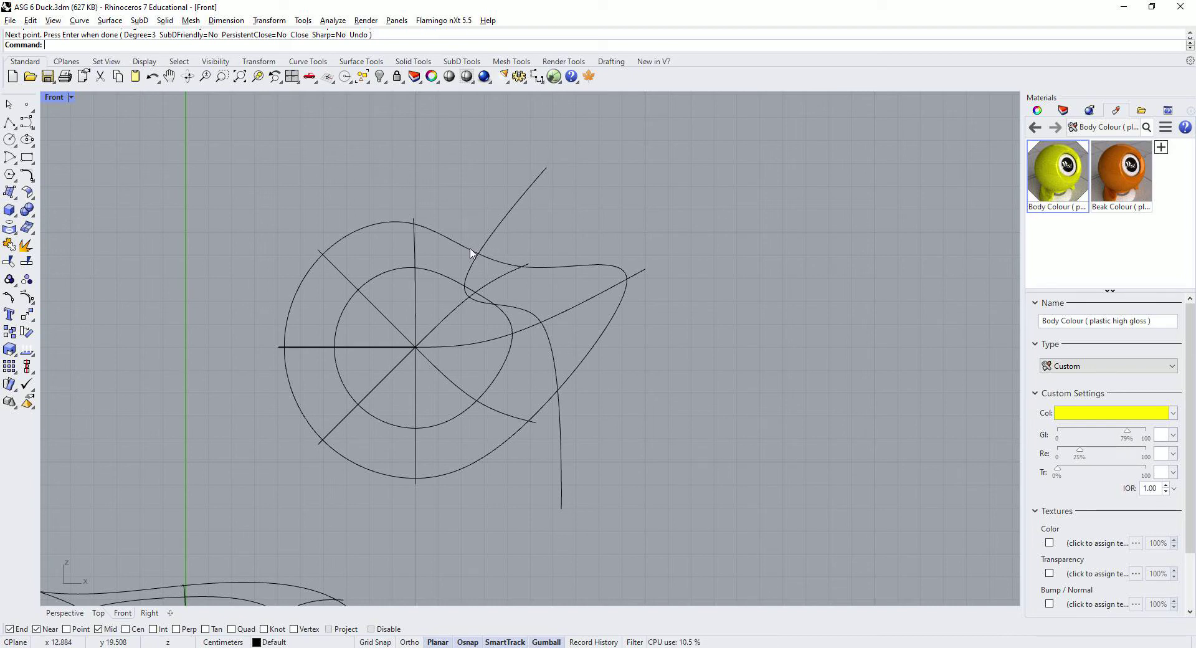
left_click(65, 99)
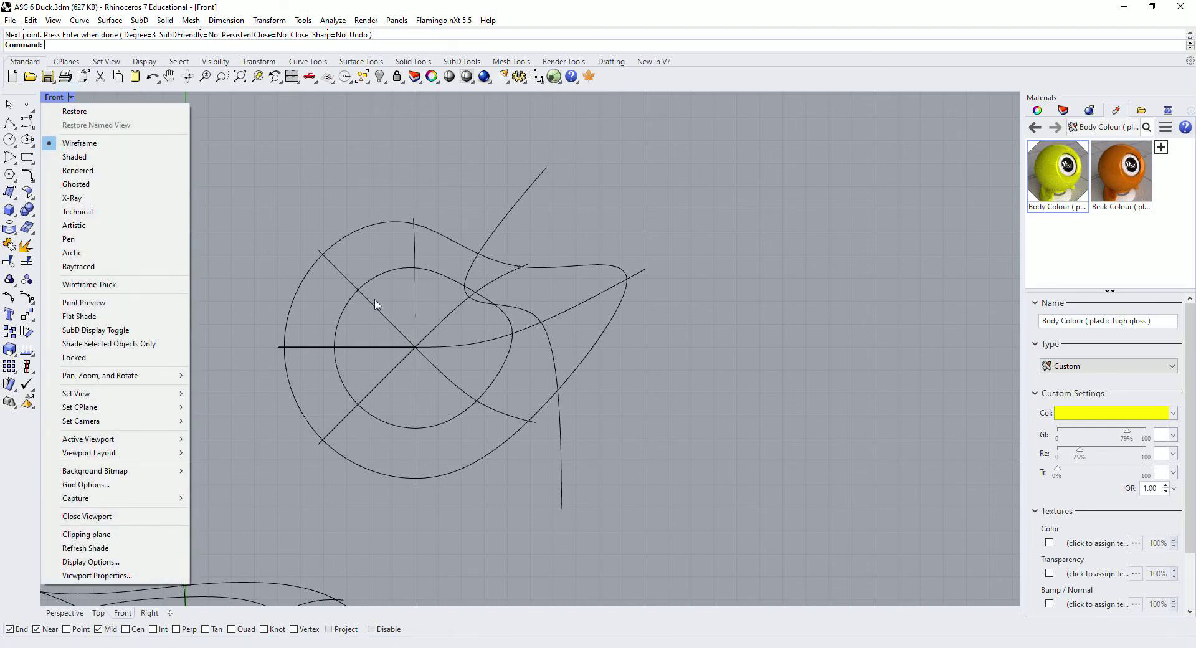
left_click(542, 234)
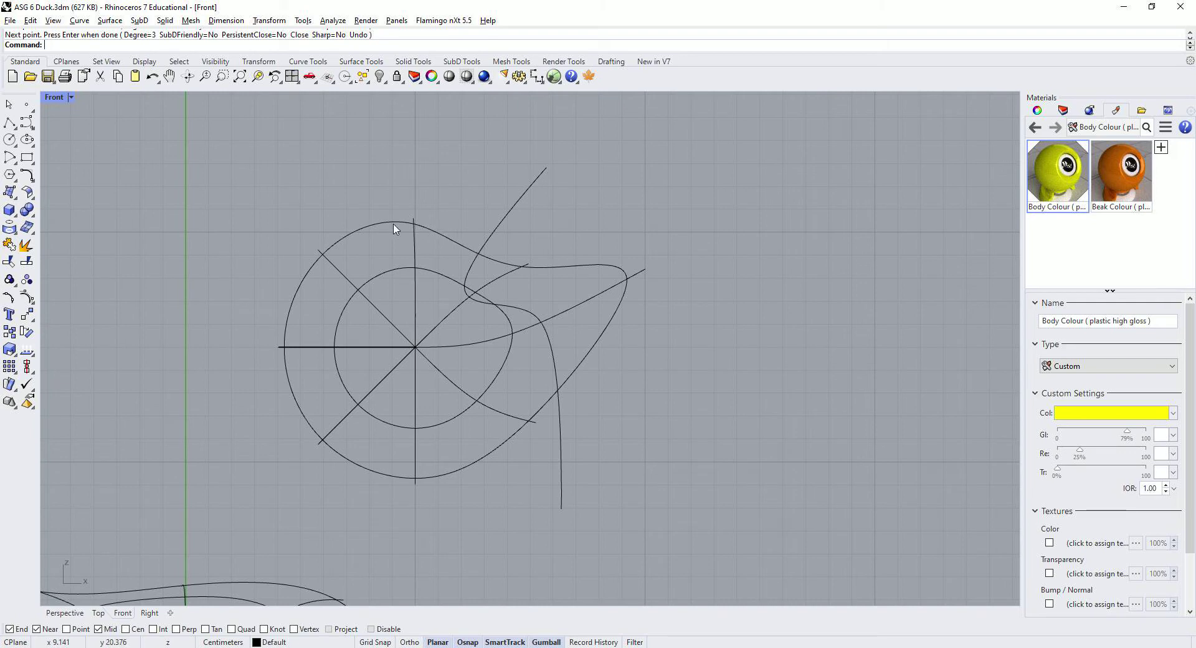
left_click(68, 97)
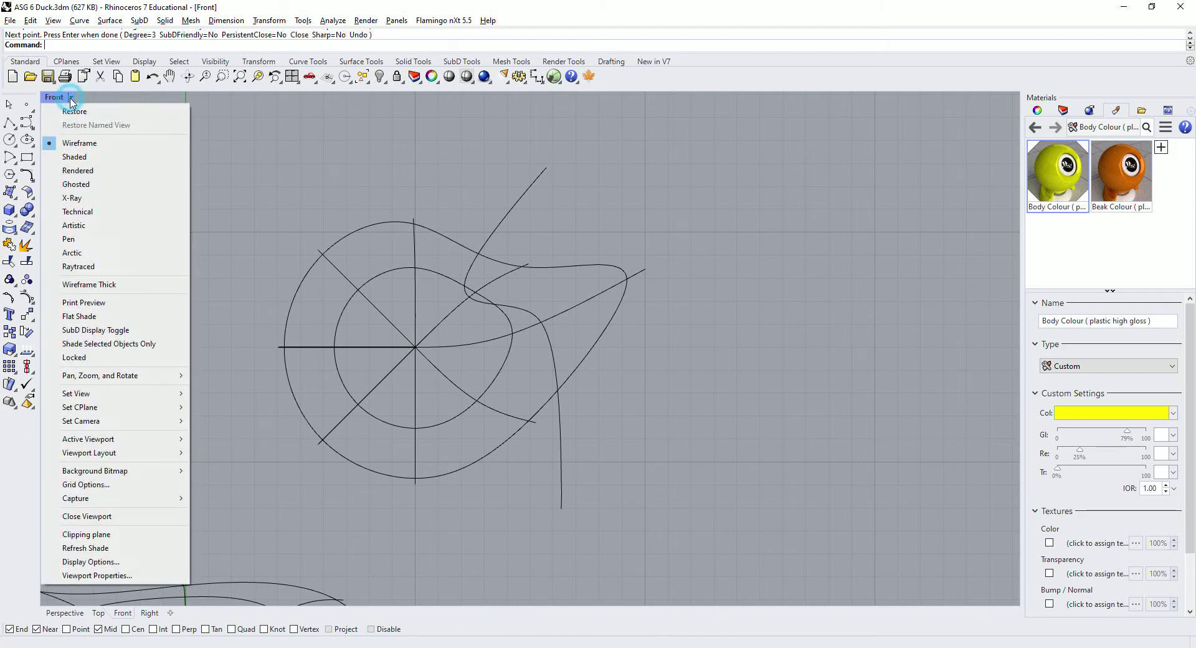
left_click(78, 156)
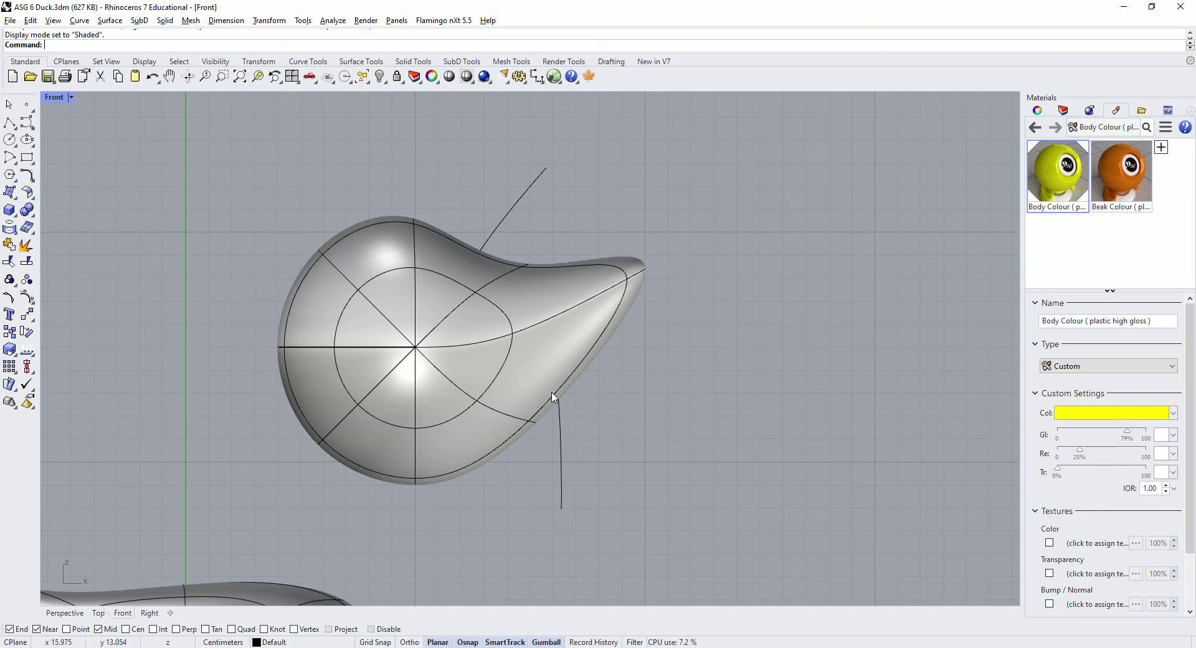
left_click(70, 97)
left_click(76, 139)
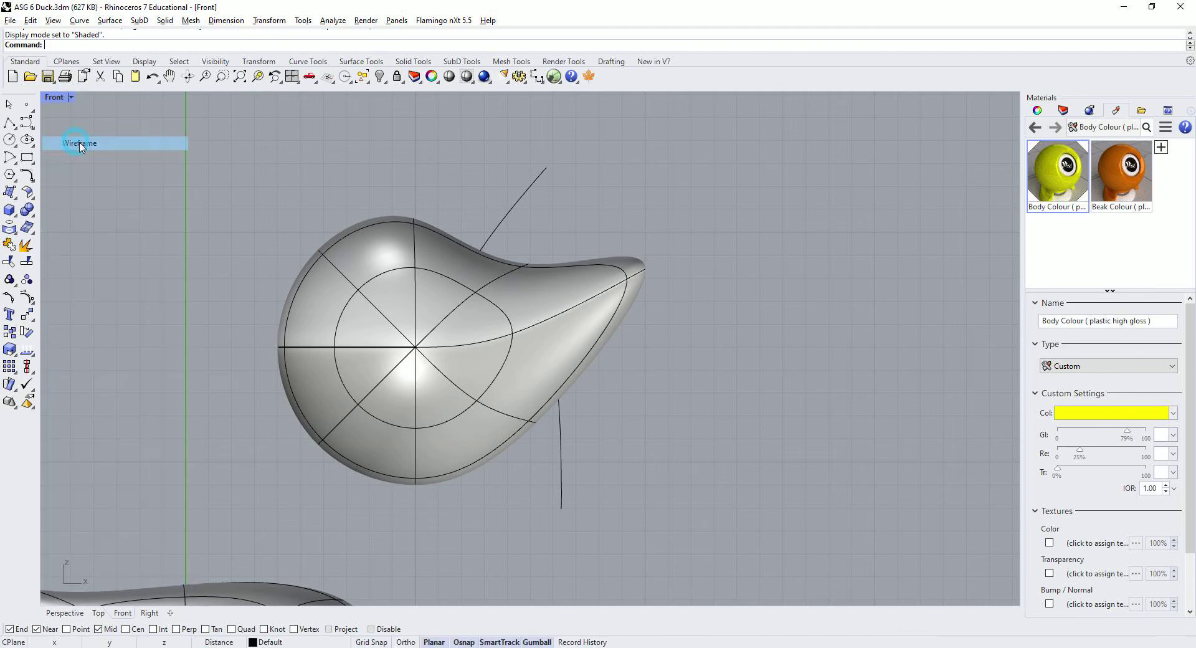
left_click(522, 203)
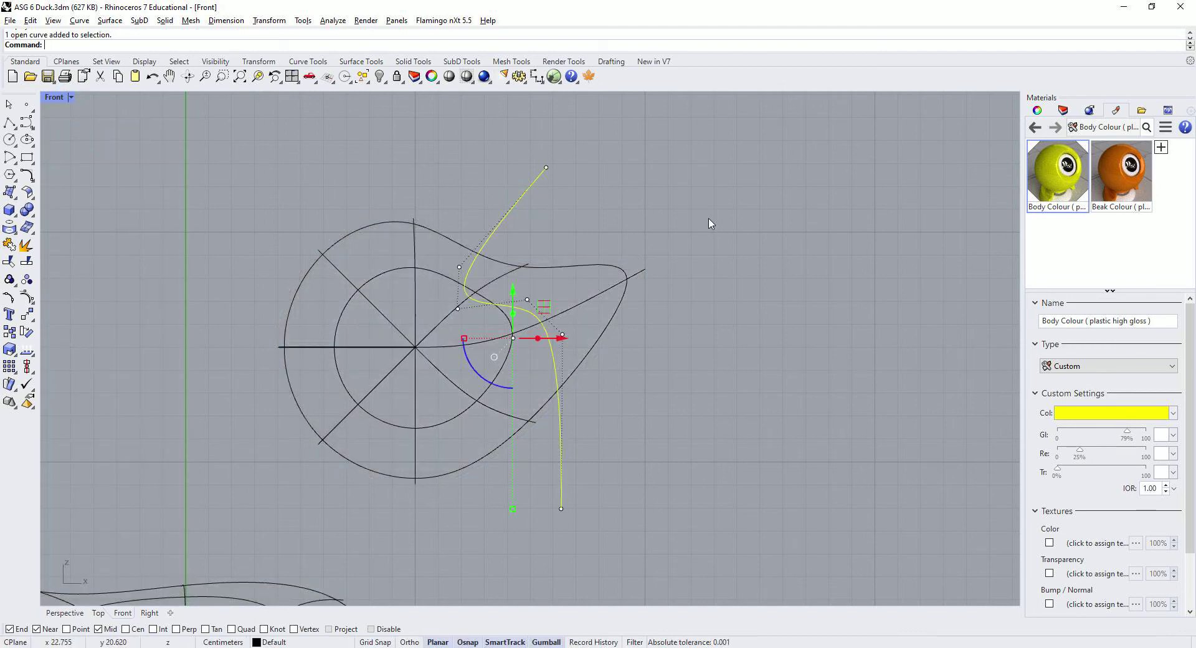
left_click(583, 201)
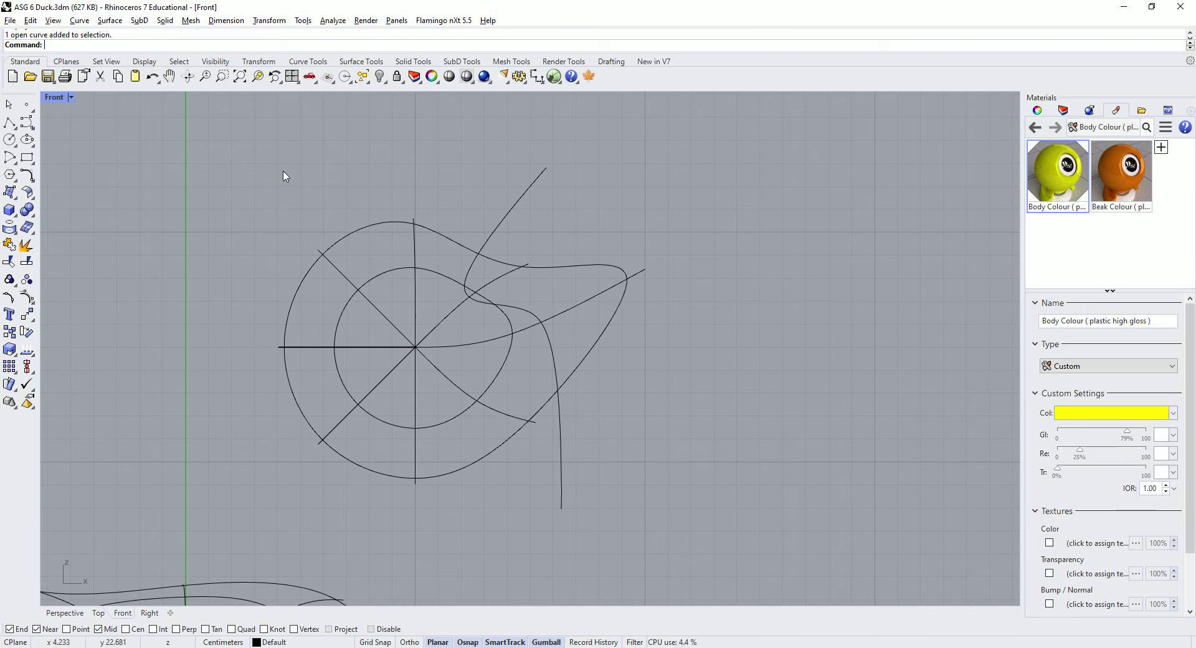
key("Escape")
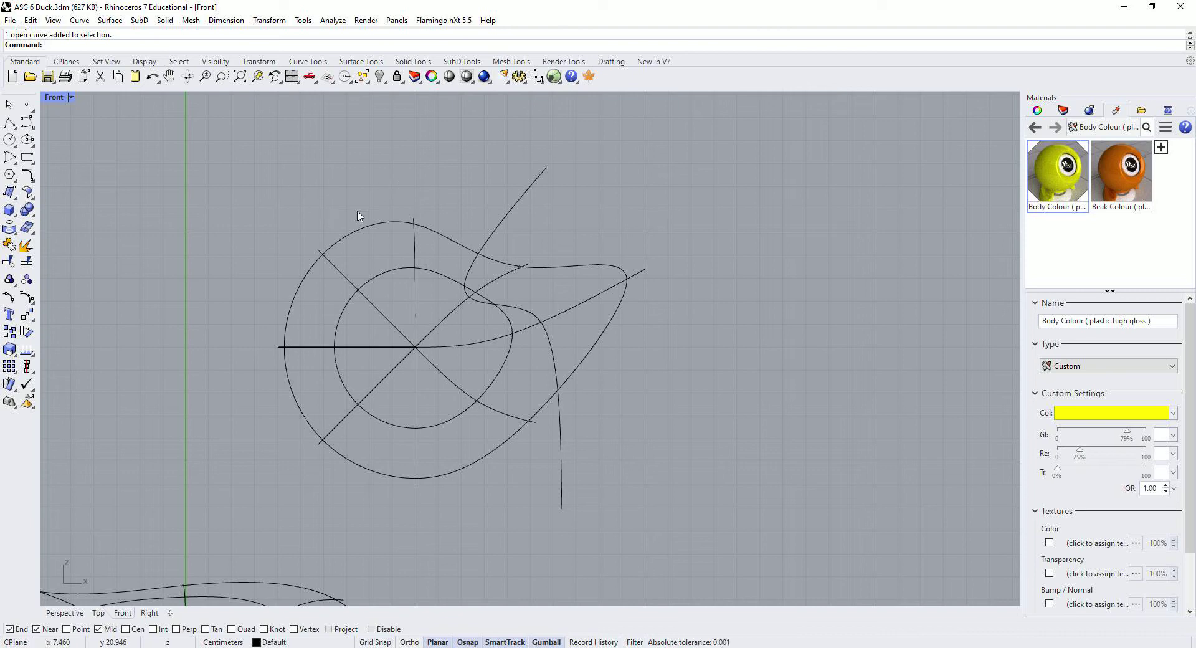
Split the head surfaces with the S-shaped curve as cutter, separating the beak.
left_click(28, 22)
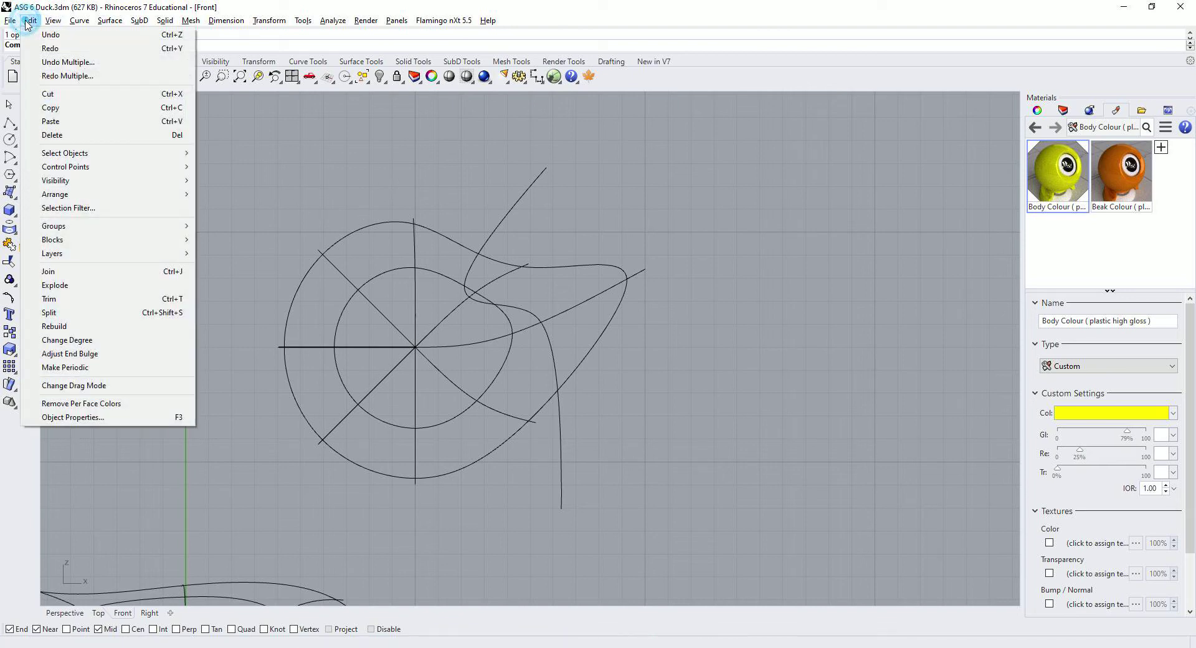
left_click(85, 315)
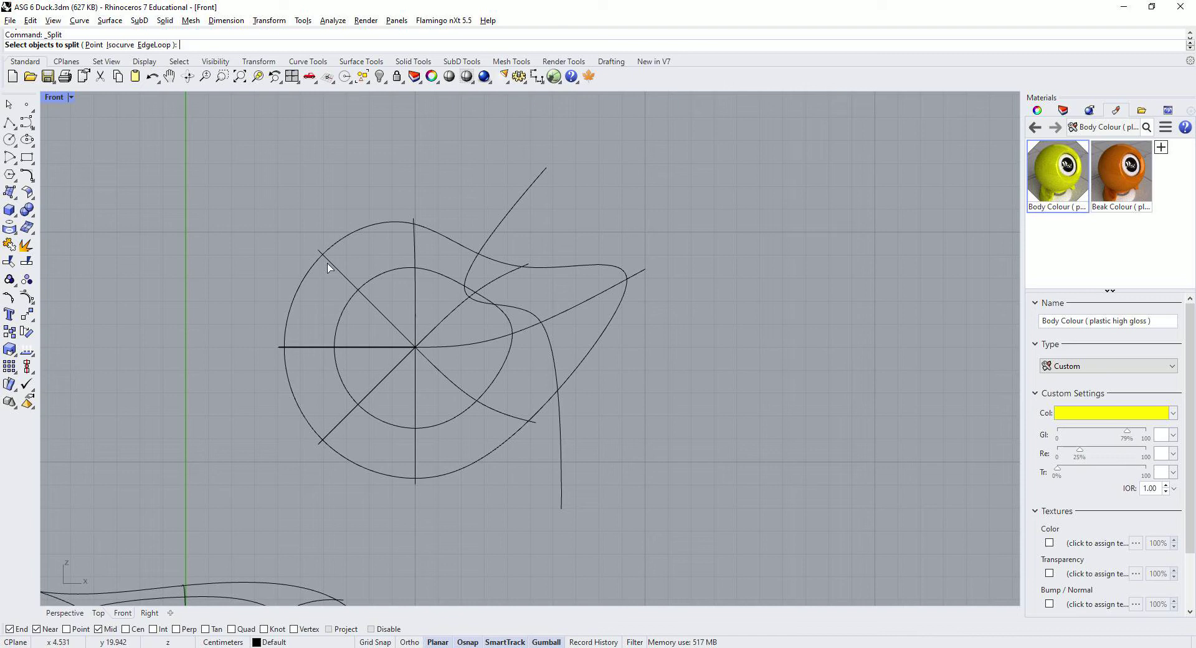
left_click(415, 244)
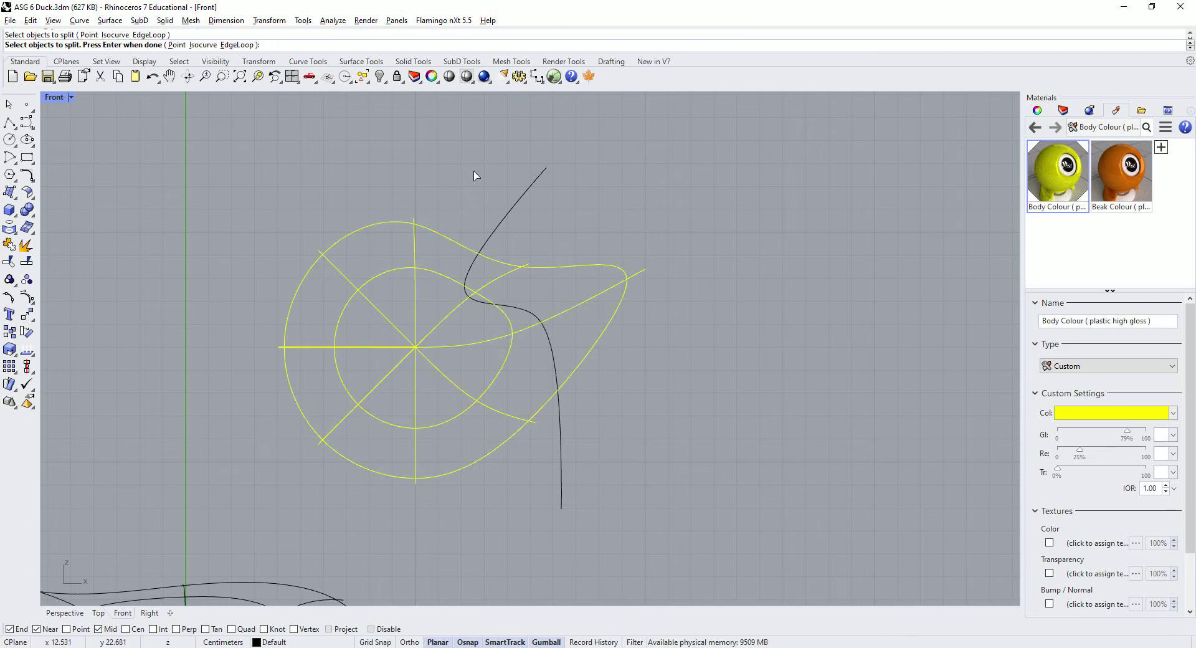
key("Return")
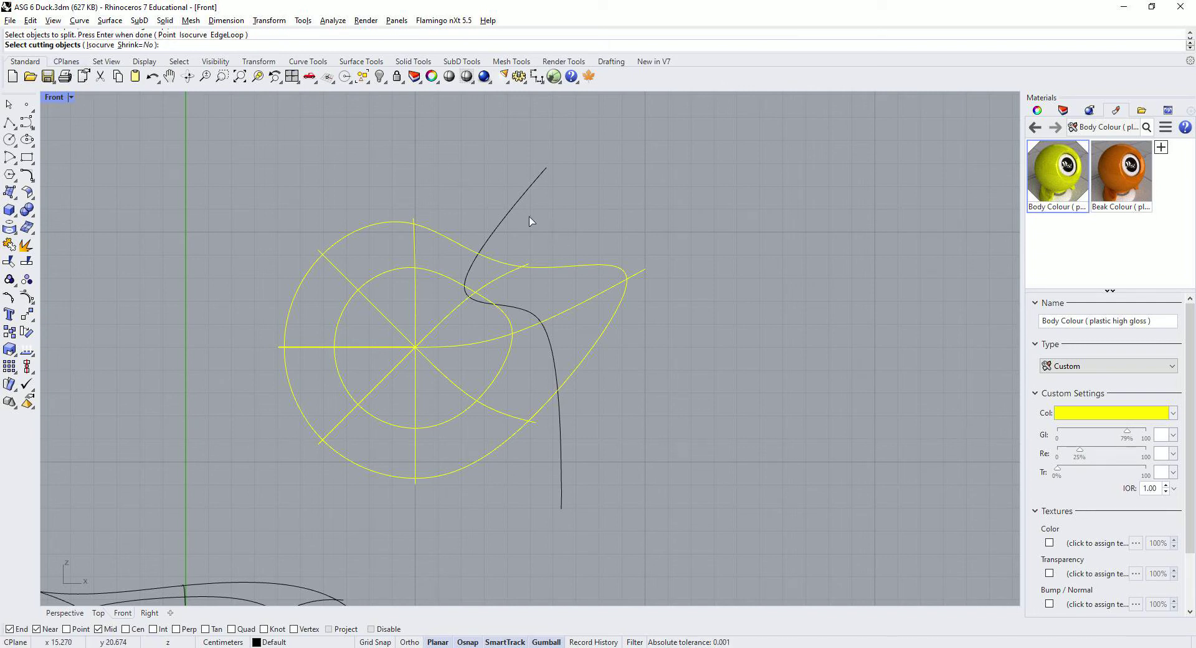
left_click(511, 215)
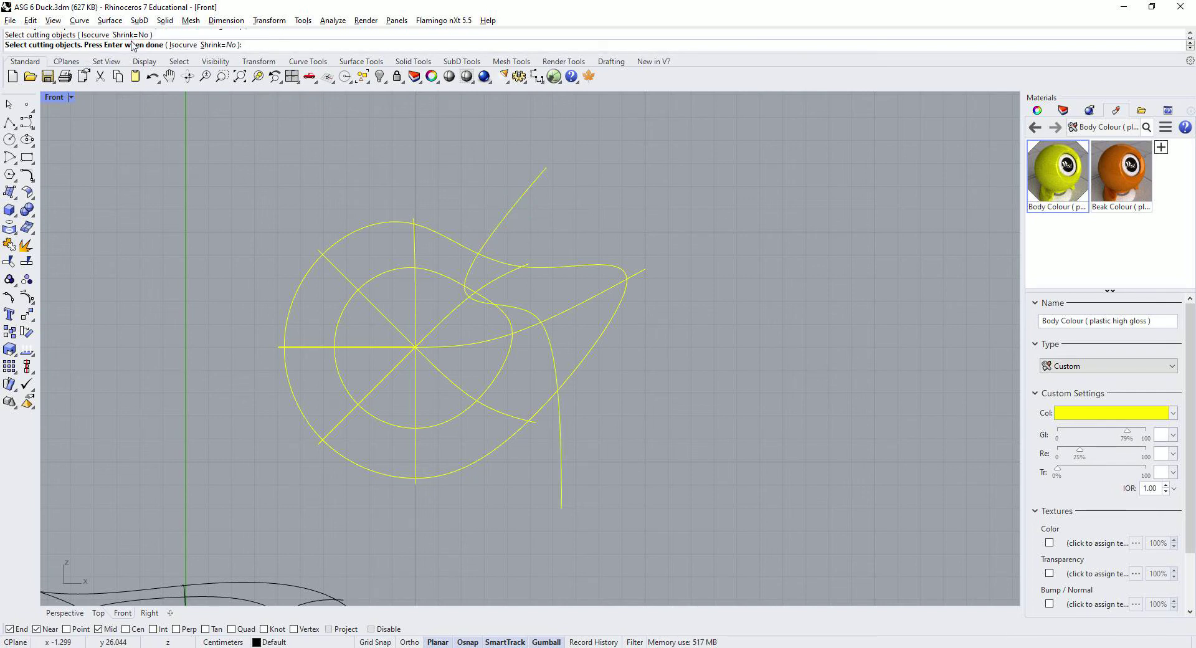
left_click(579, 187)
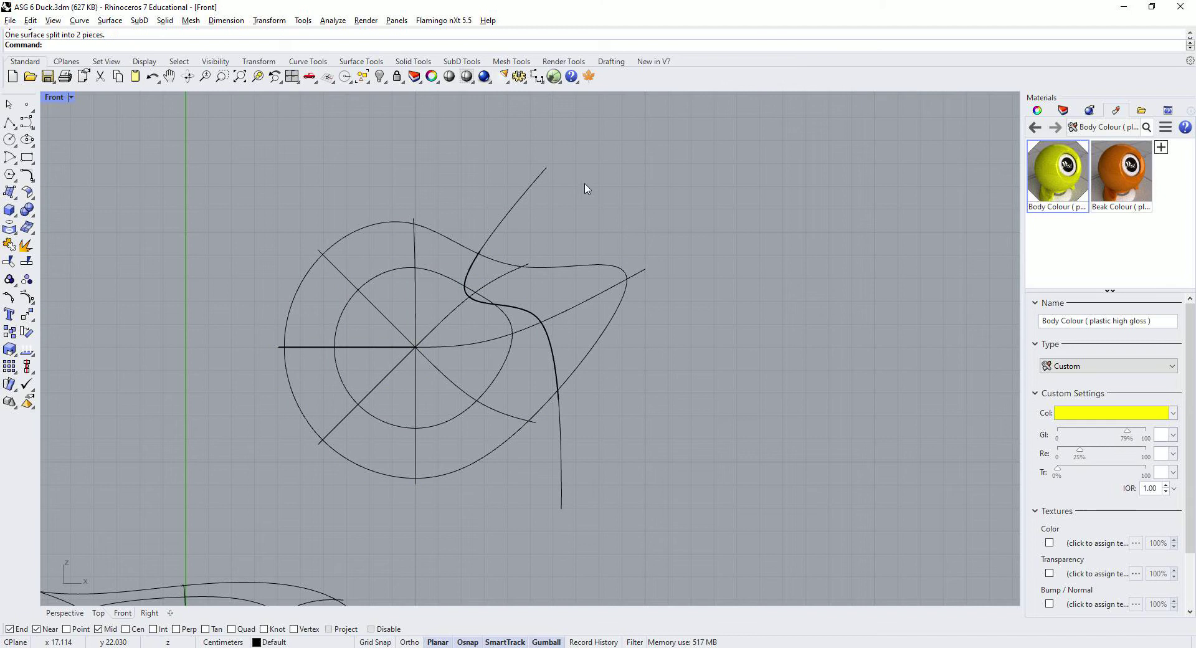
Select the beak piece, then the head piece, to confirm they are separate.
left_click(568, 270)
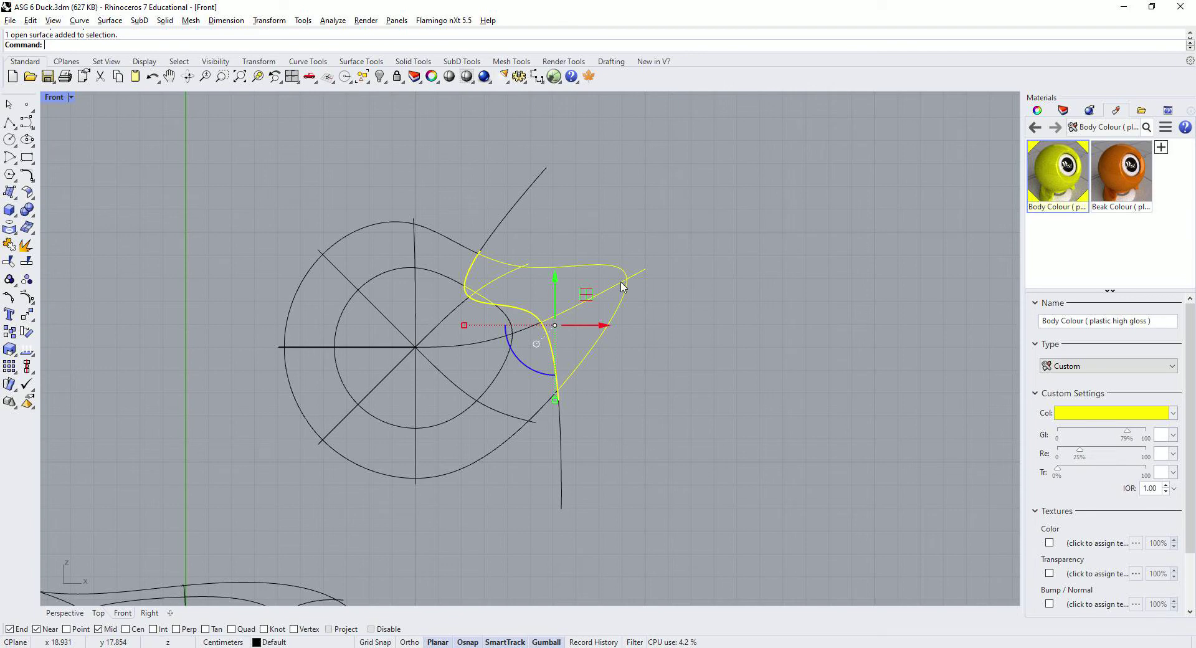
left_click(699, 301)
left_click(440, 231)
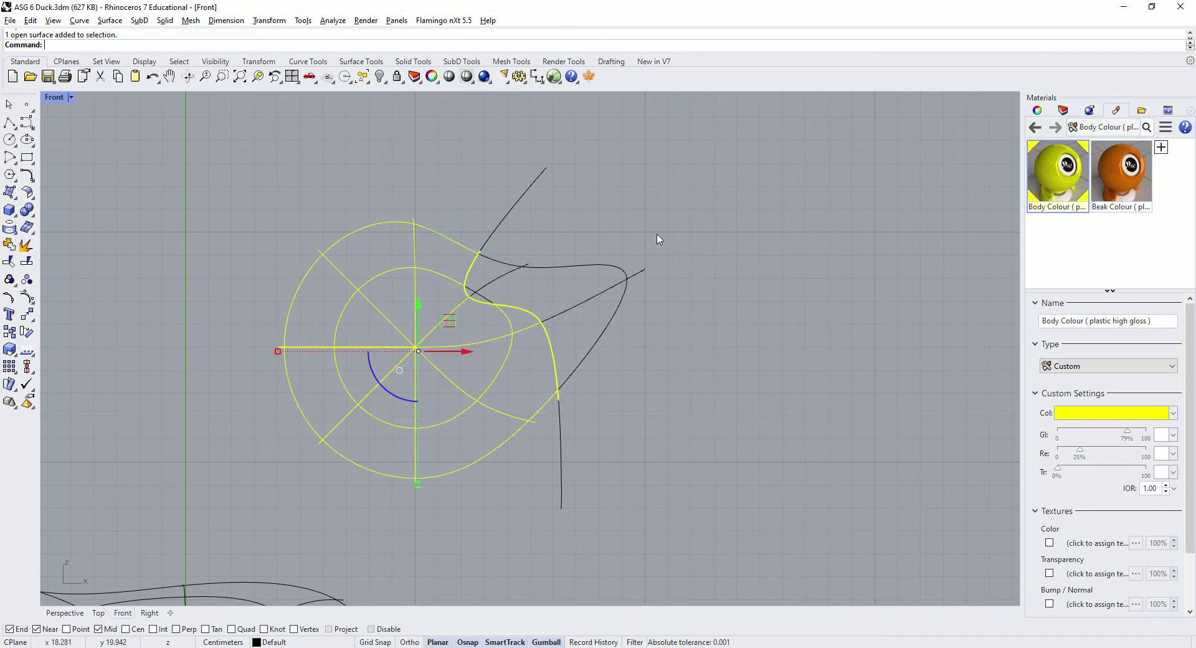
left_click(703, 234)
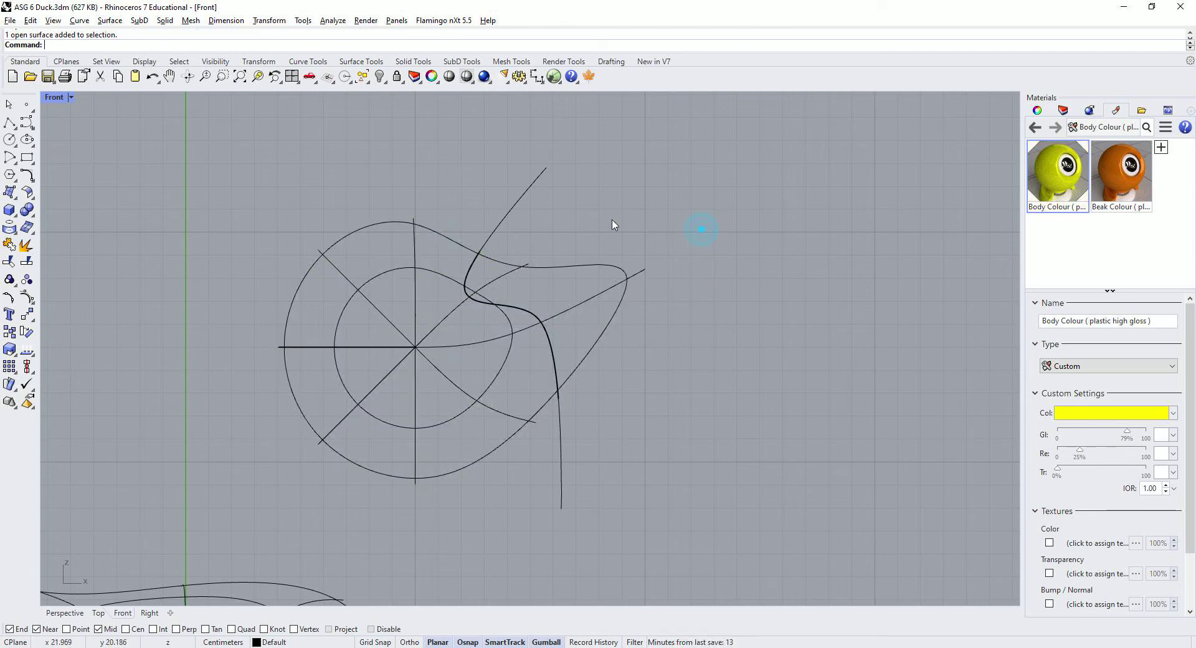
Restore the four-view layout and apply the orange Beak Colour material to the beak piece.
double_click(56, 97)
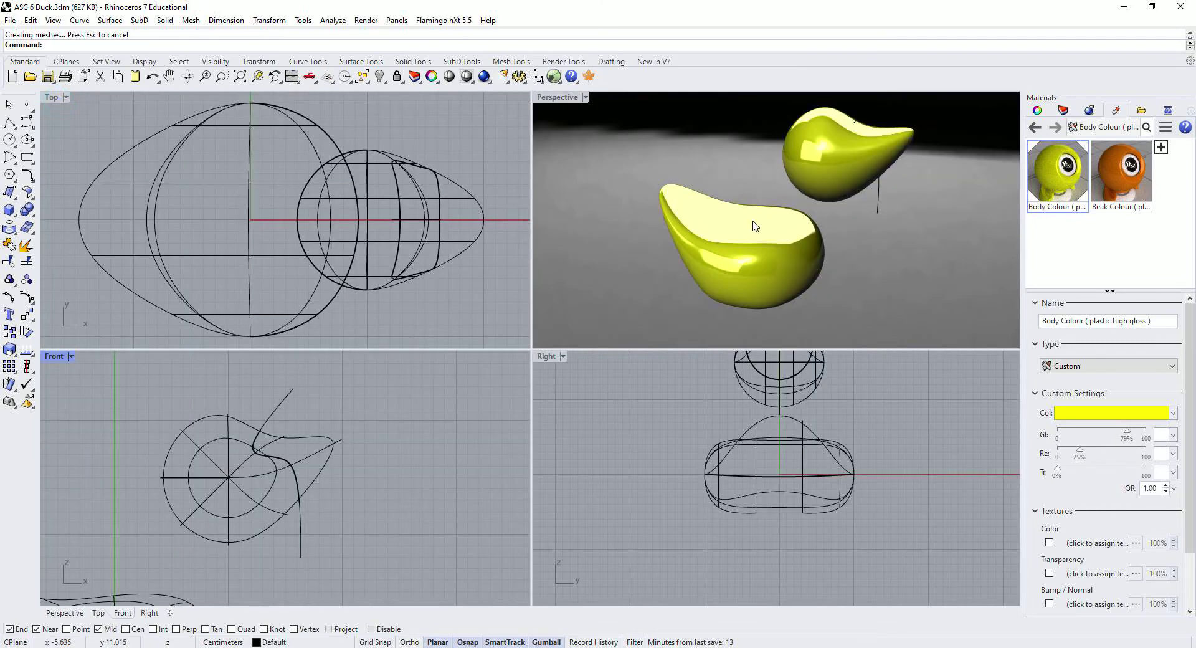
left_click(1119, 170)
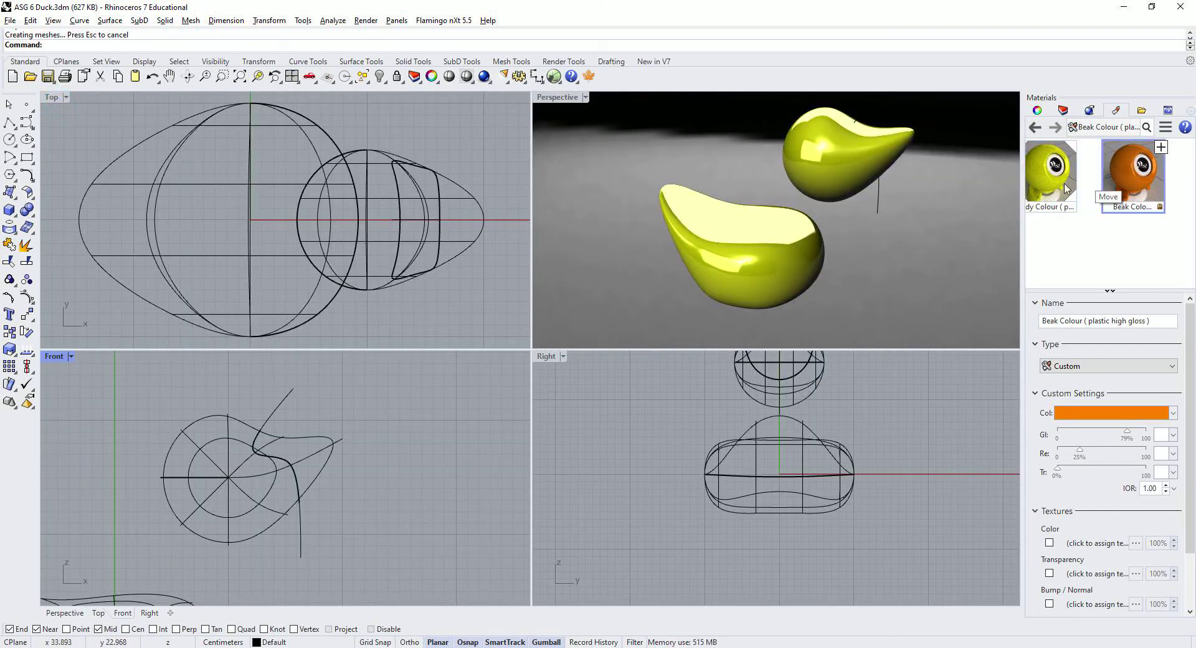
left_click(916, 167)
right_click_drag(919, 160, 937, 171)
left_click(940, 174)
Delete the leftover cutting curve beside the beak.
right_click_drag(851, 173, 966, 213)
left_click(929, 236)
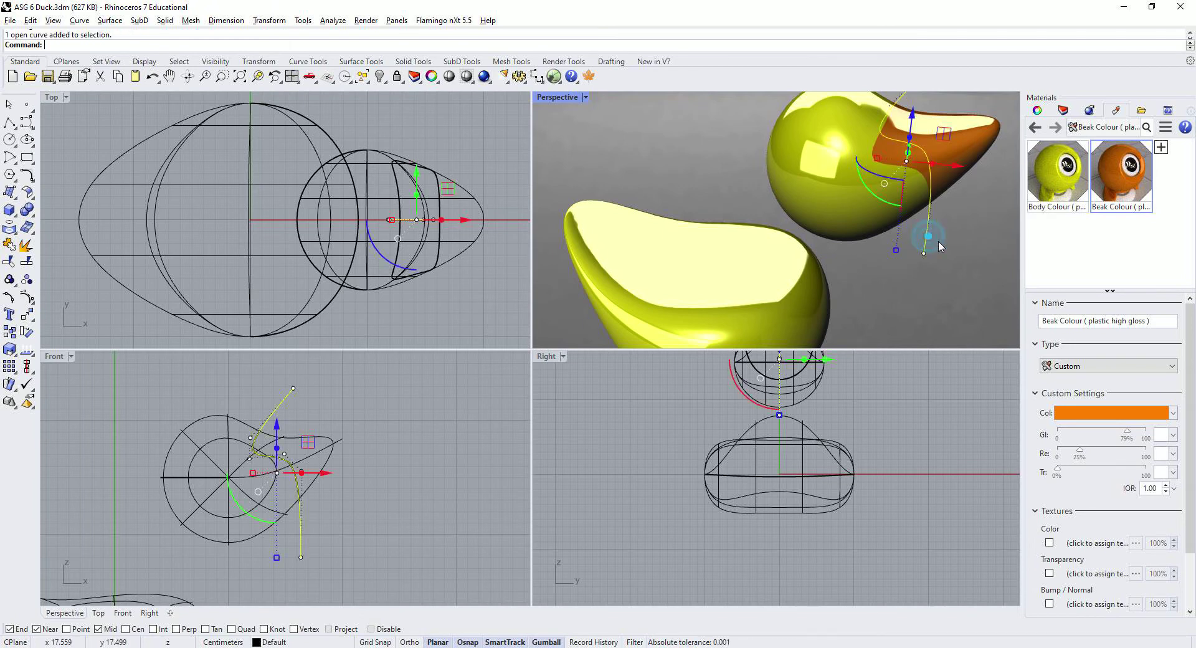
key("Delete")
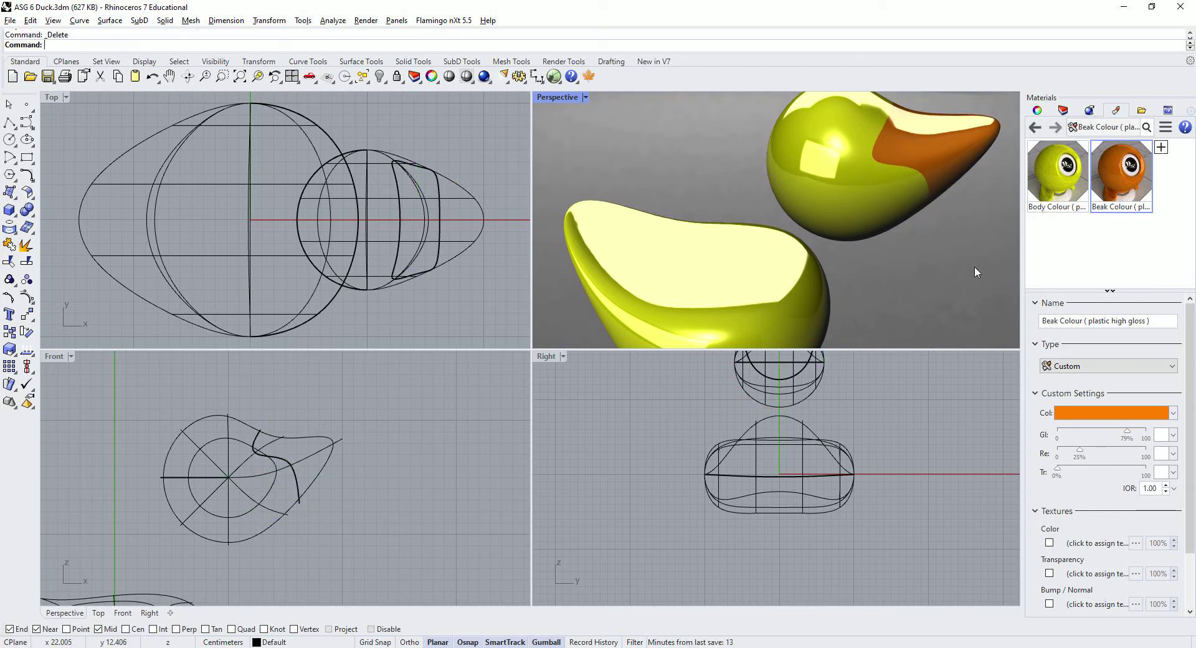
scroll(906, 271, "down", 1)
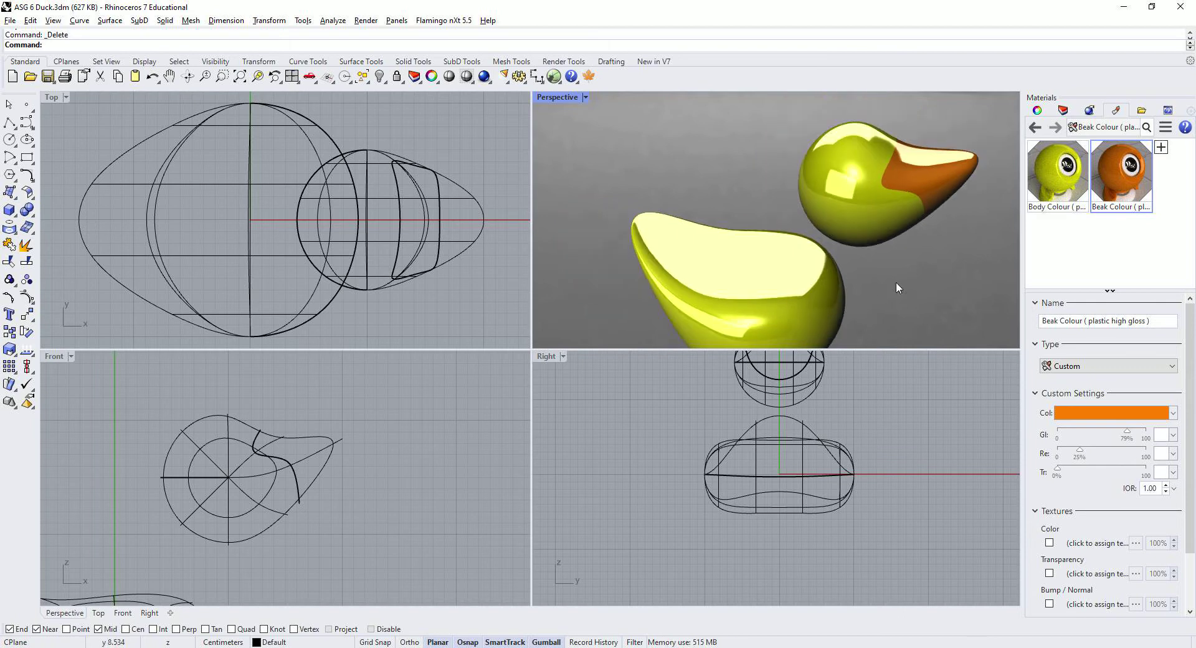
right_click_drag(896, 281, 859, 259)
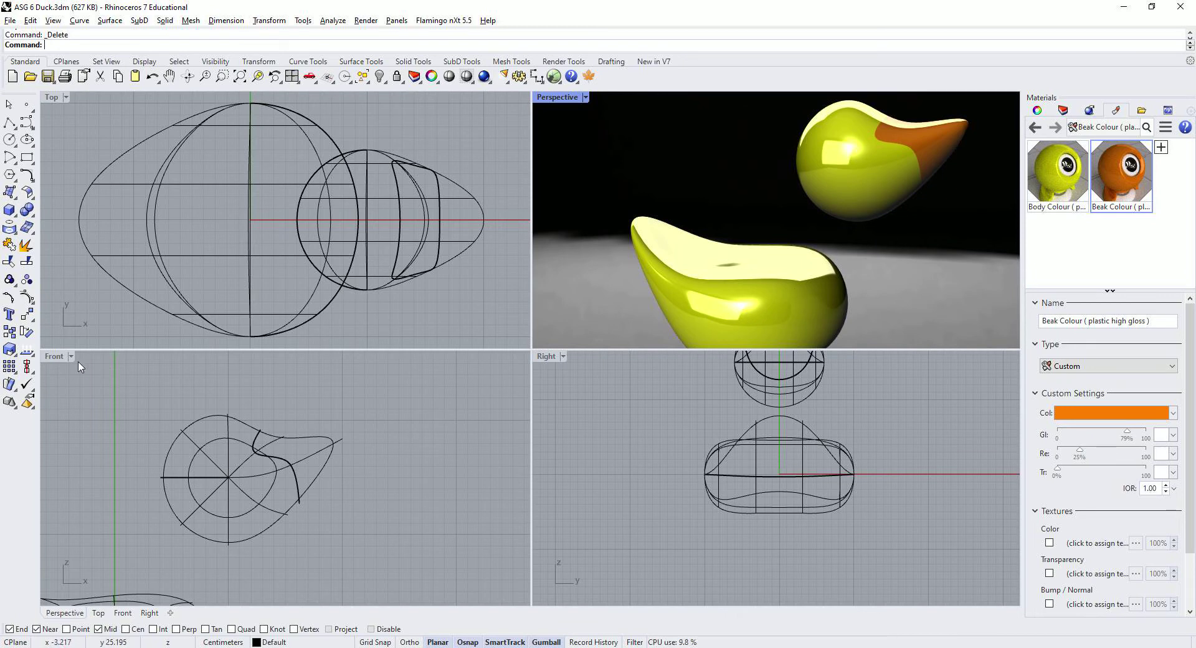
In a maximized Front view, window-select the head and beak surfaces and drag them down toward the body.
double_click(51, 357)
scroll(320, 394, "down", 2)
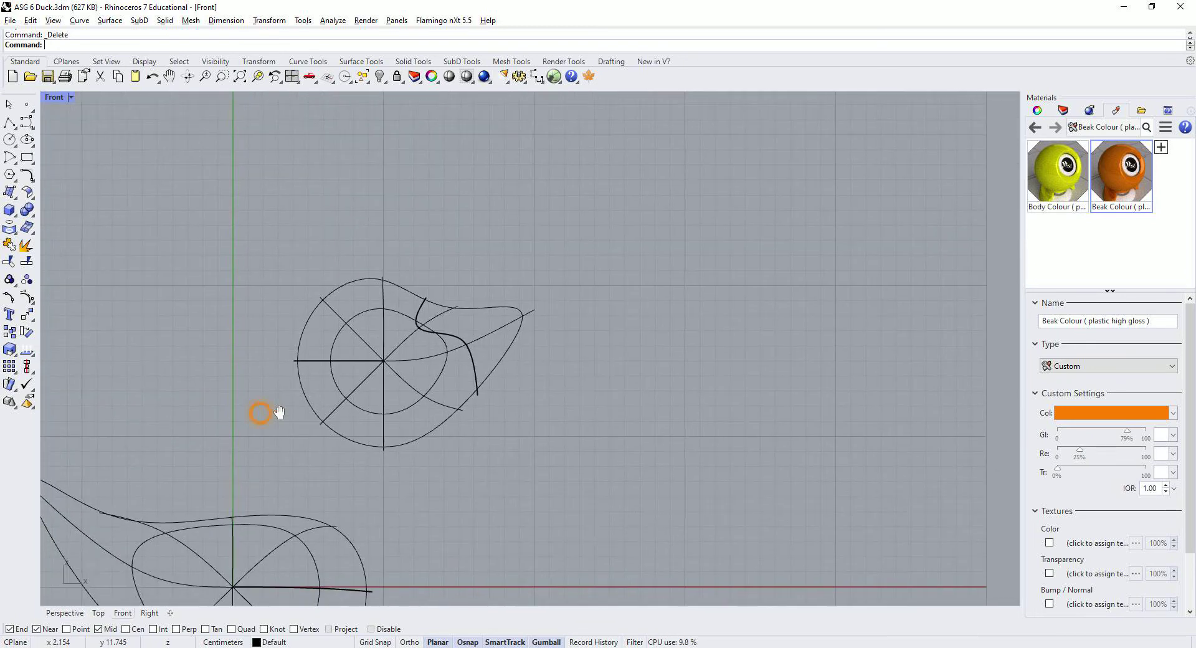
right_click_drag(267, 409, 440, 322)
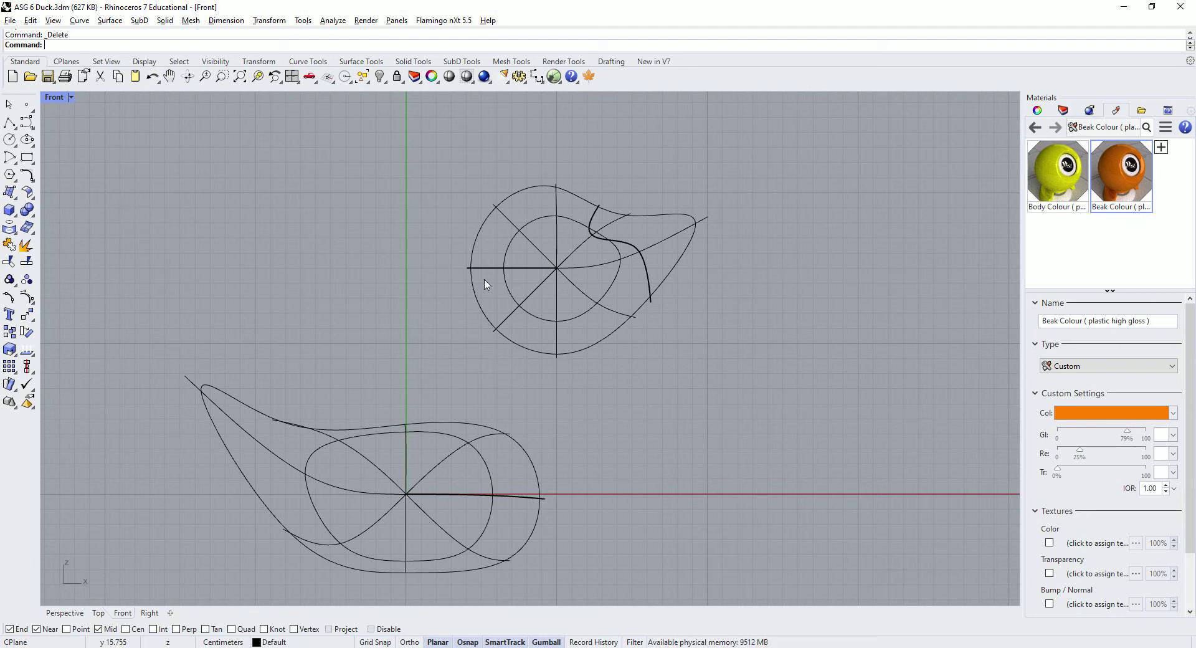
left_click_drag(412, 143, 787, 395)
left_click_drag(614, 240, 583, 313)
left_click(622, 460)
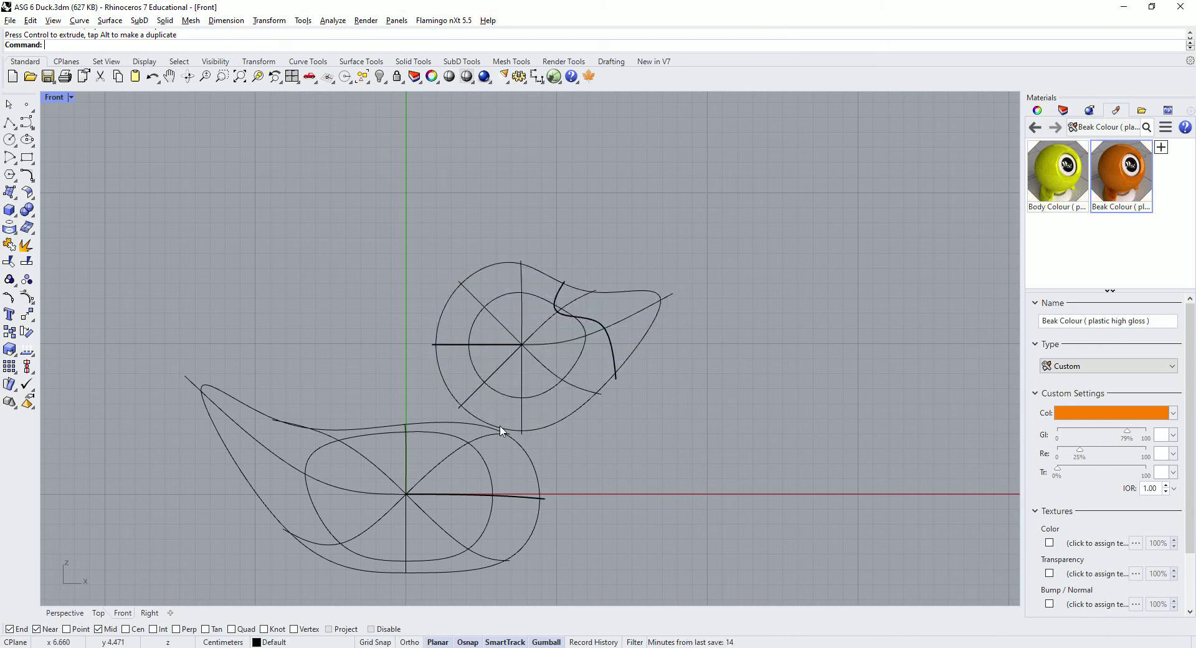
scroll(495, 430, "up", 5)
scroll(586, 453, "down", 3)
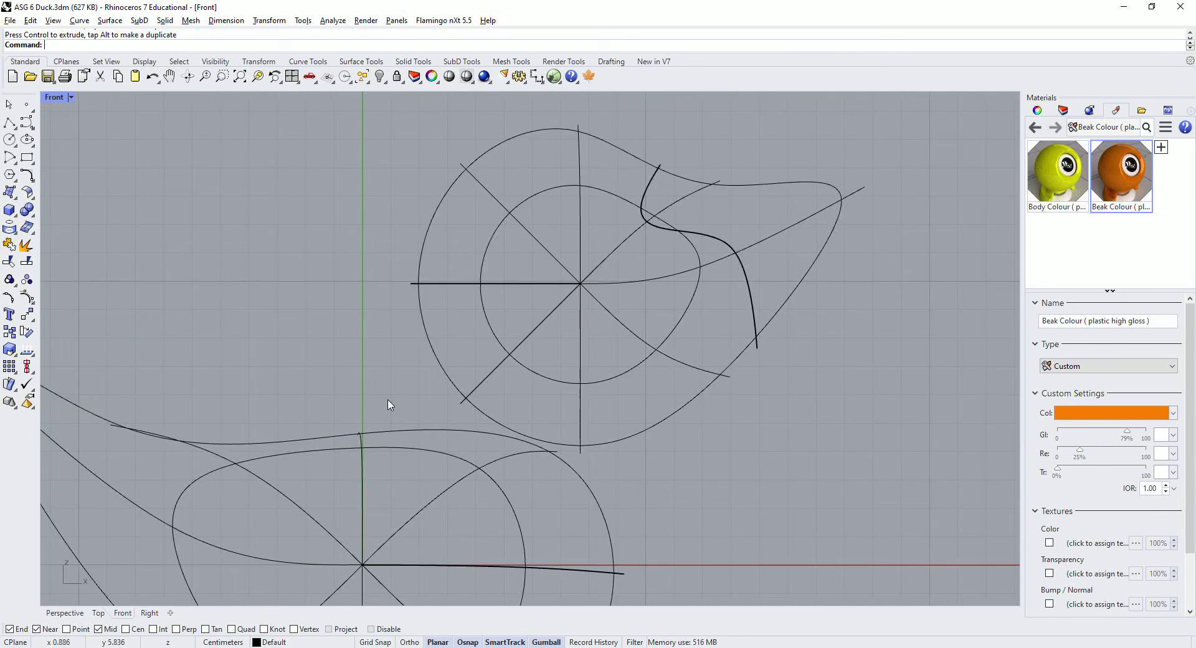
Draw two parallel single lines slanting down-right across the head–body join.
left_click(79, 20)
mouse_move(156, 66)
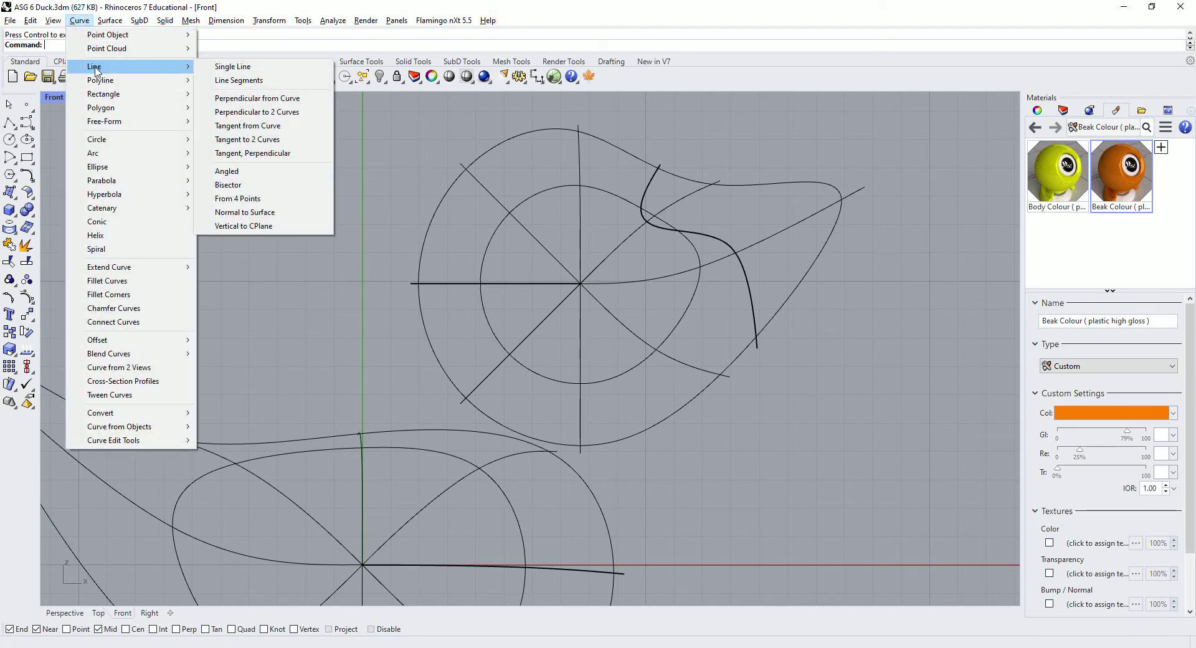
left_click(240, 68)
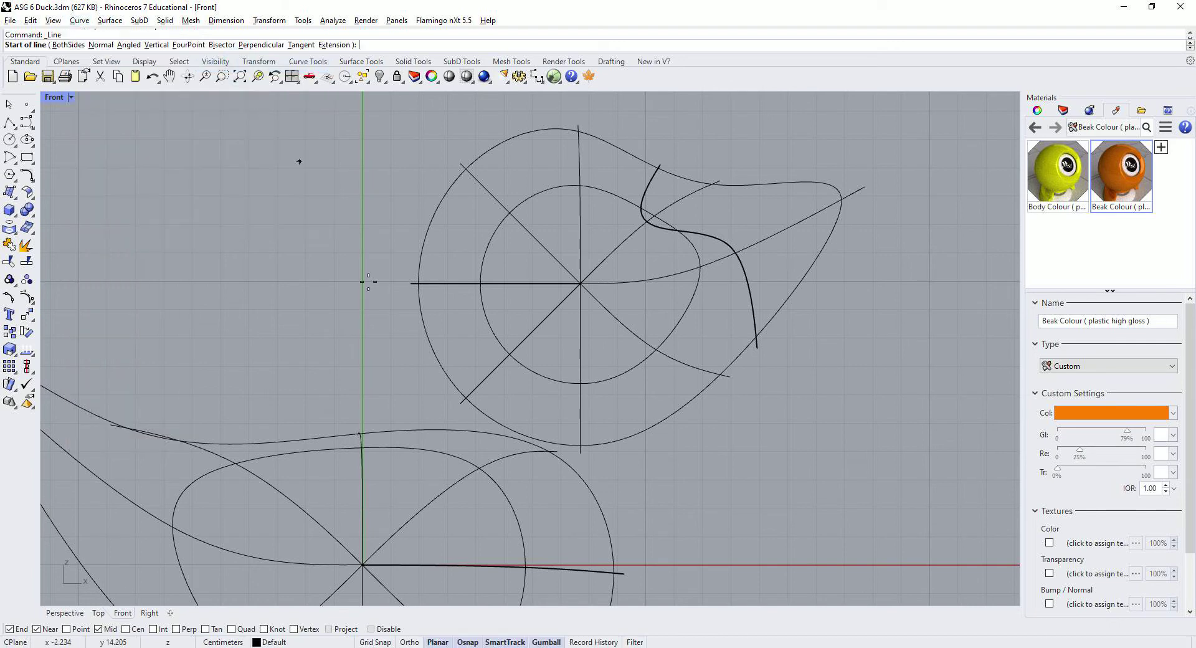
left_click(406, 413)
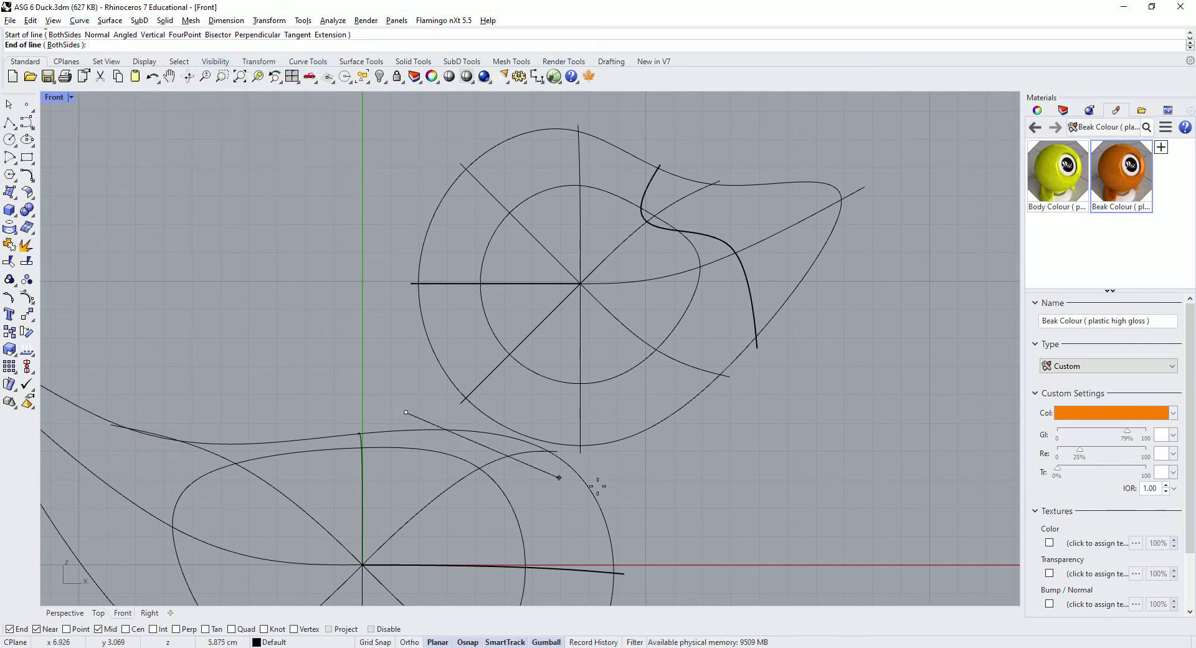
left_click(670, 495)
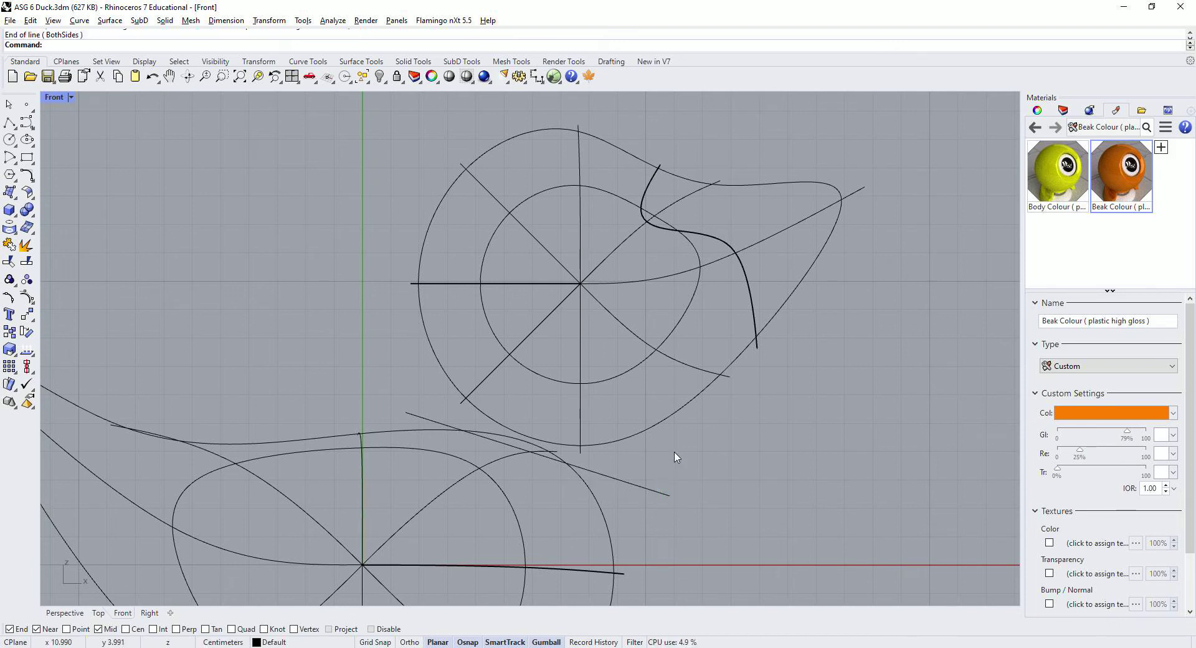
key("Return")
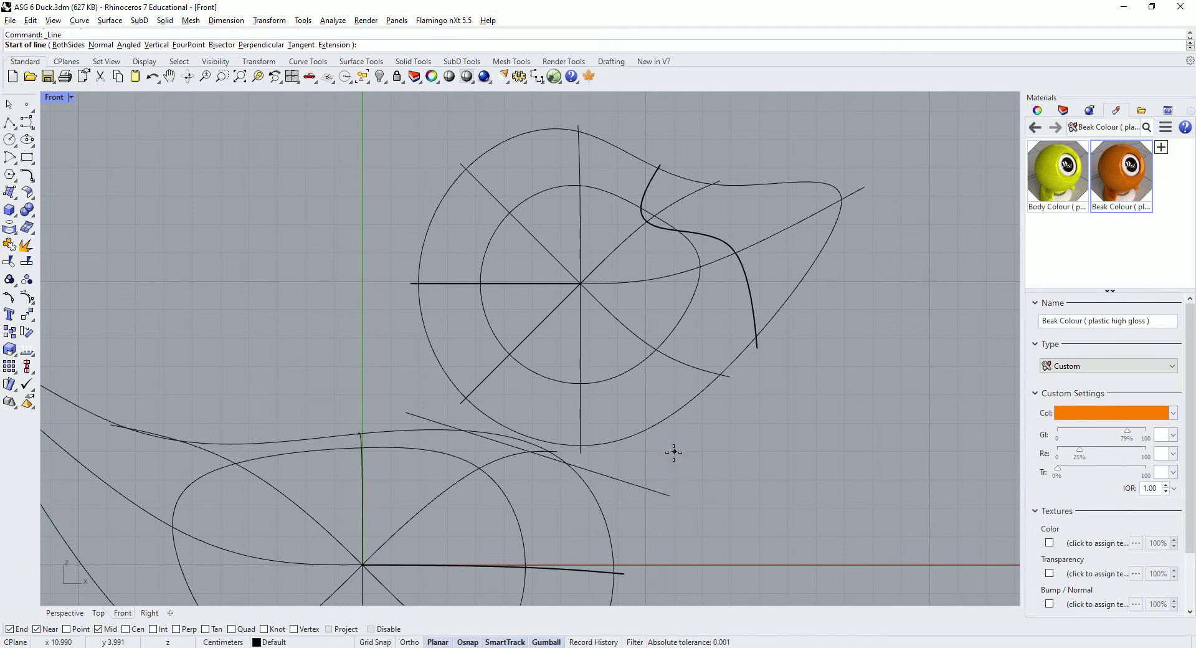
left_click(426, 394)
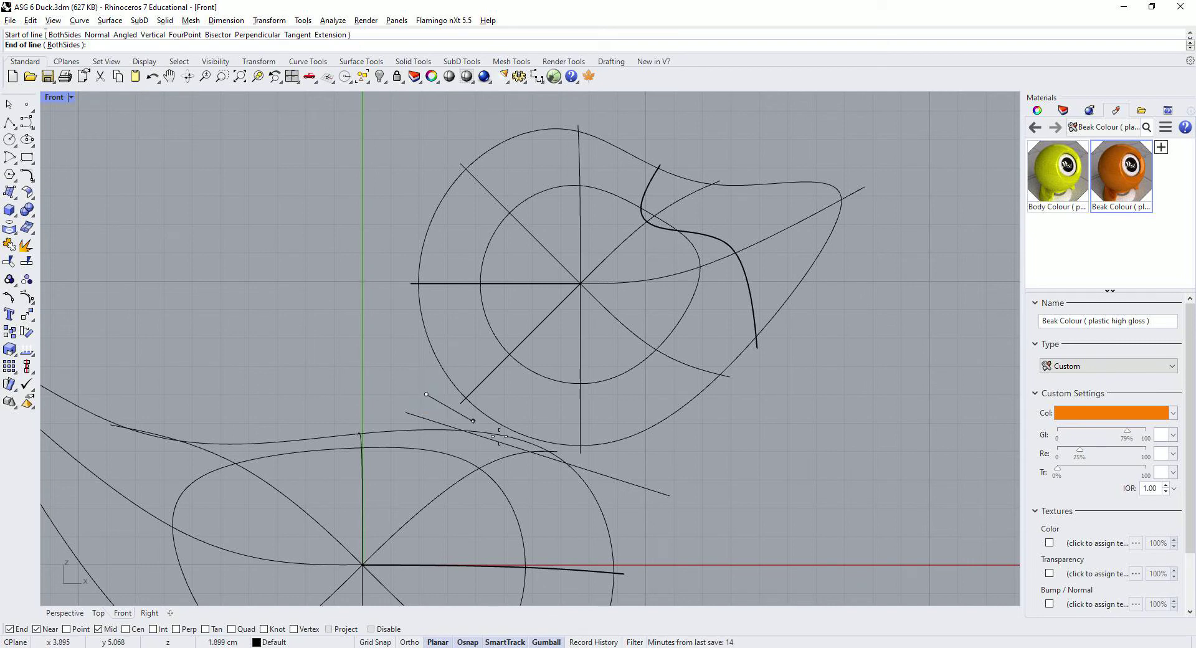
left_click(666, 472)
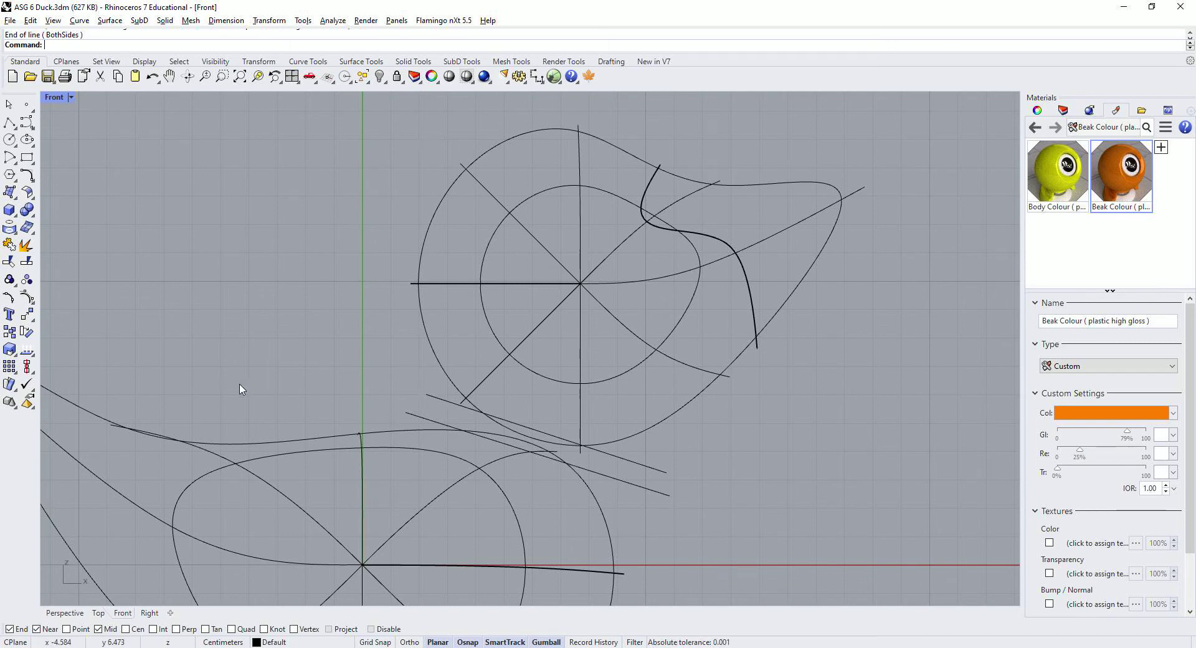
Switch the Front view to Shaded, then back to Wireframe.
left_click(71, 98)
left_click(74, 158)
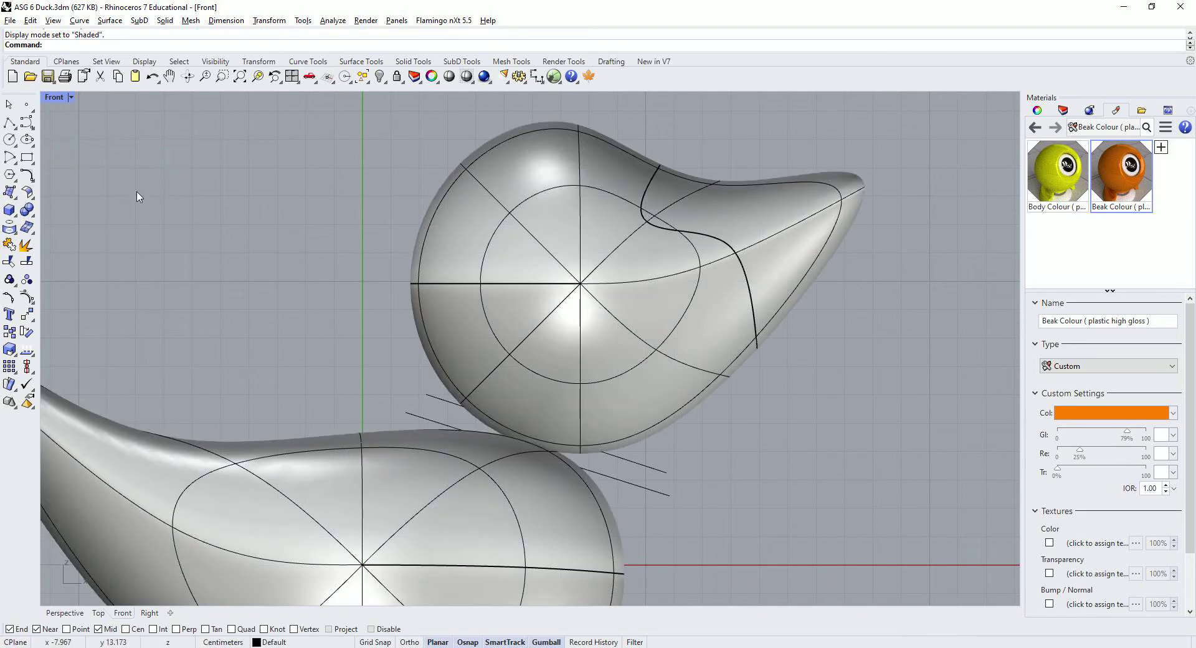
left_click(71, 98)
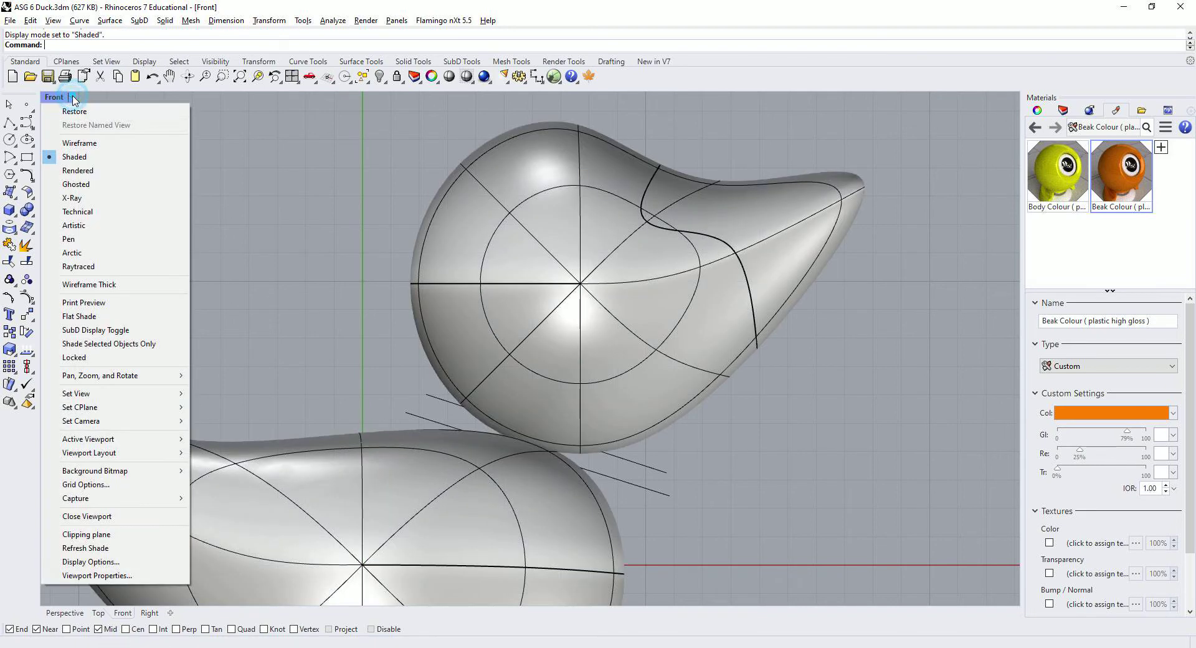
left_click(79, 143)
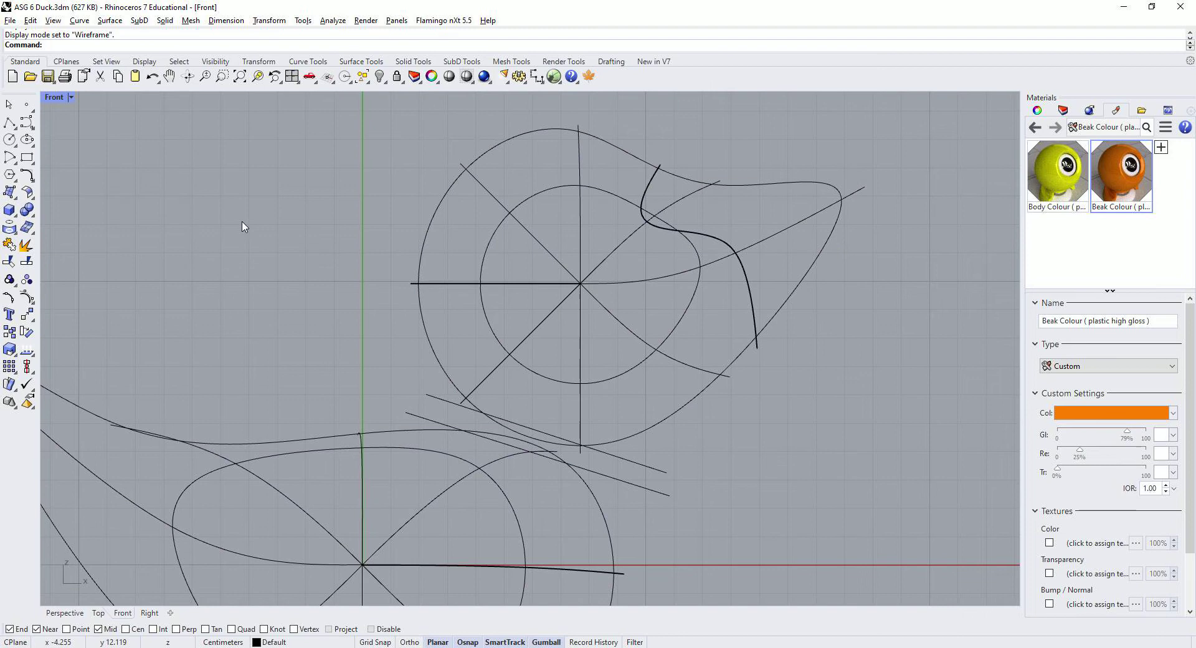
left_click(29, 22)
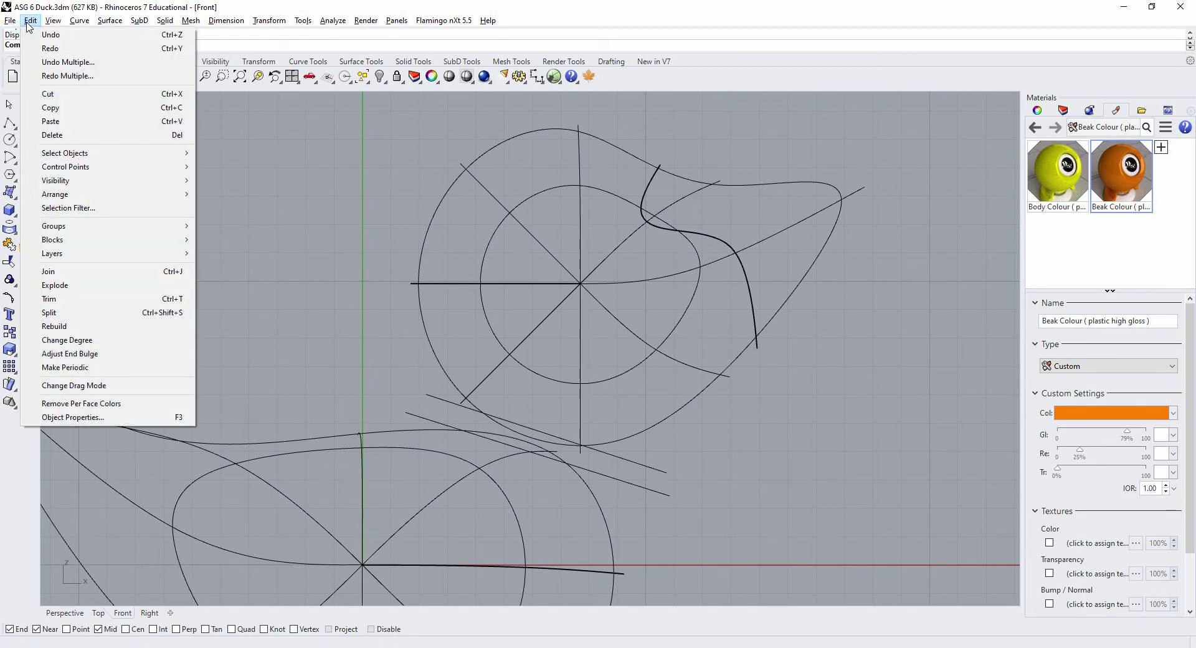
Trim away the surface pieces lying between the two slanted lines, then restore the four-view layout.
left_click(99, 299)
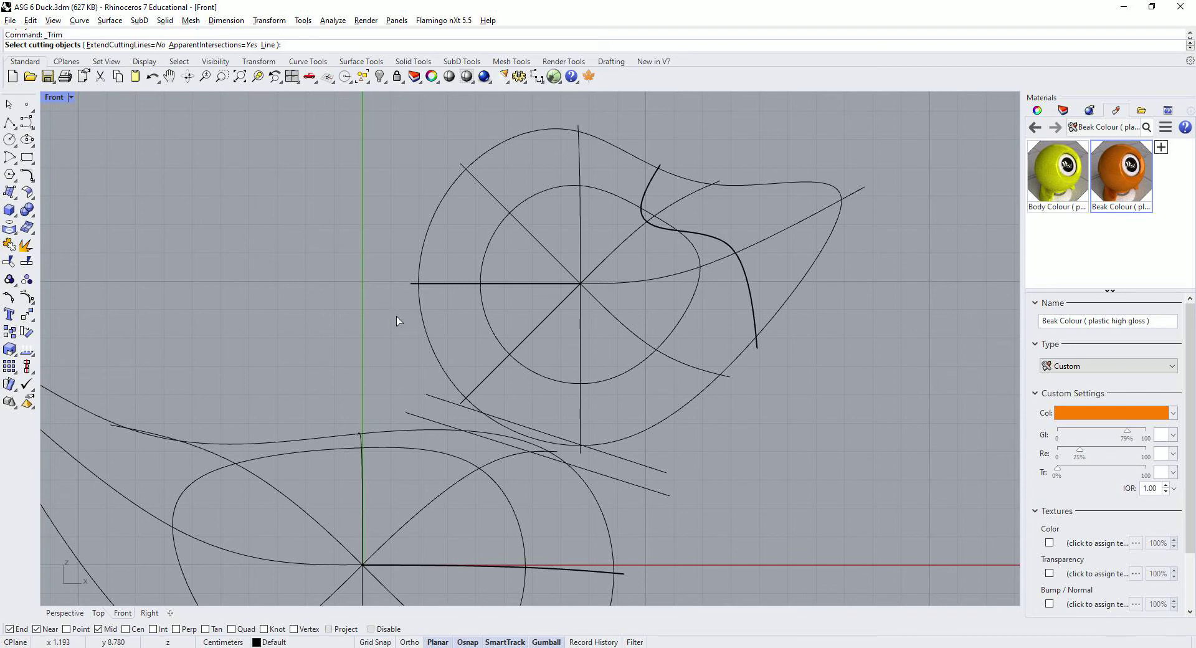
left_click(422, 420)
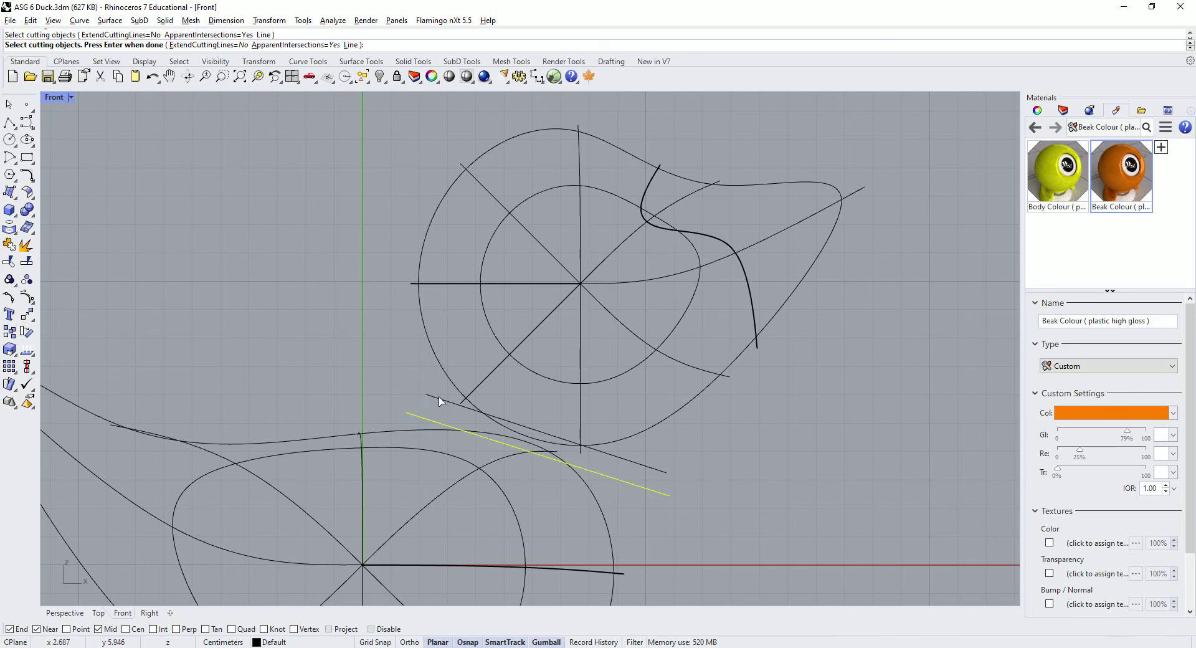
left_click(439, 400)
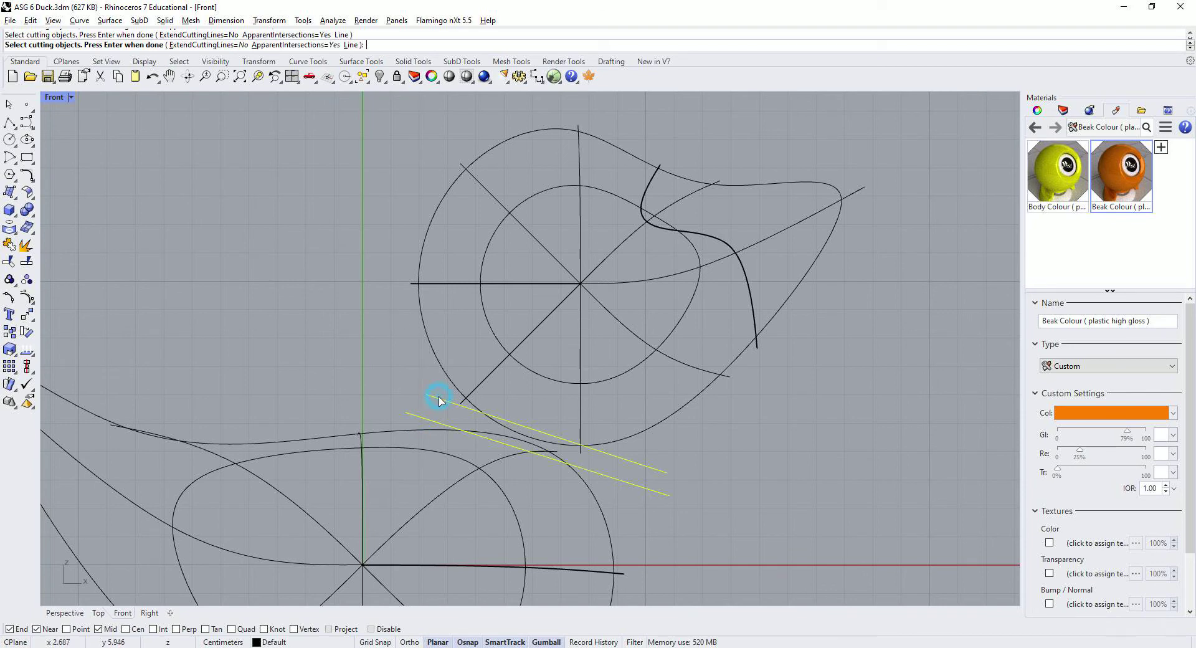
right_click(364, 344)
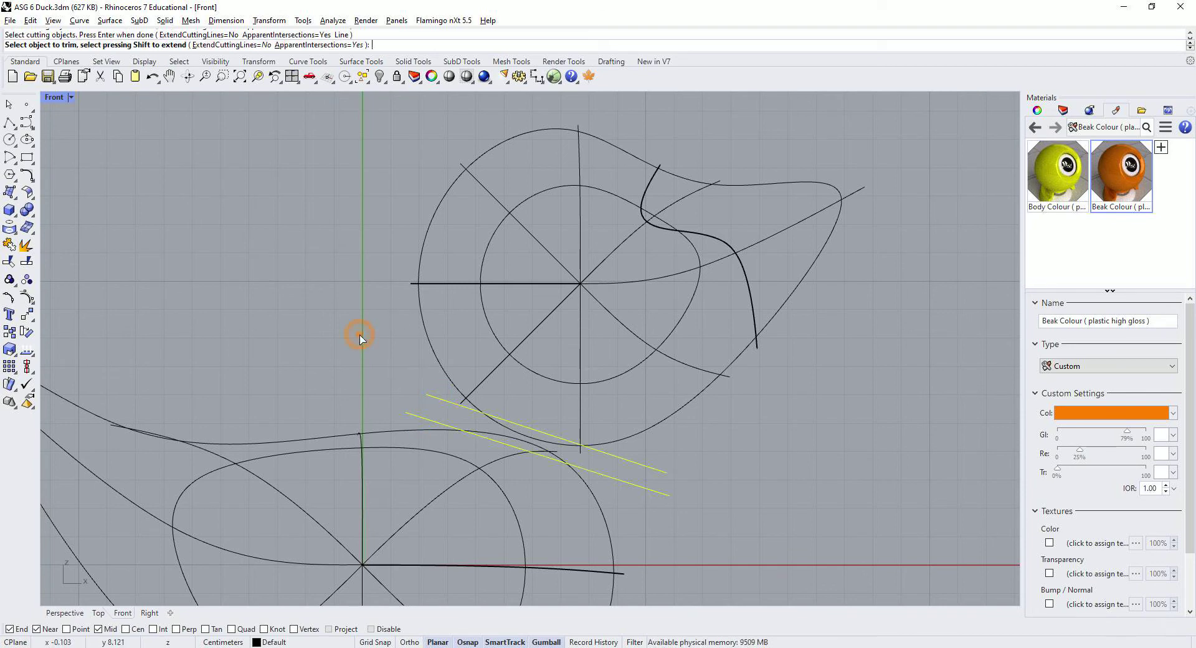
left_click(538, 444)
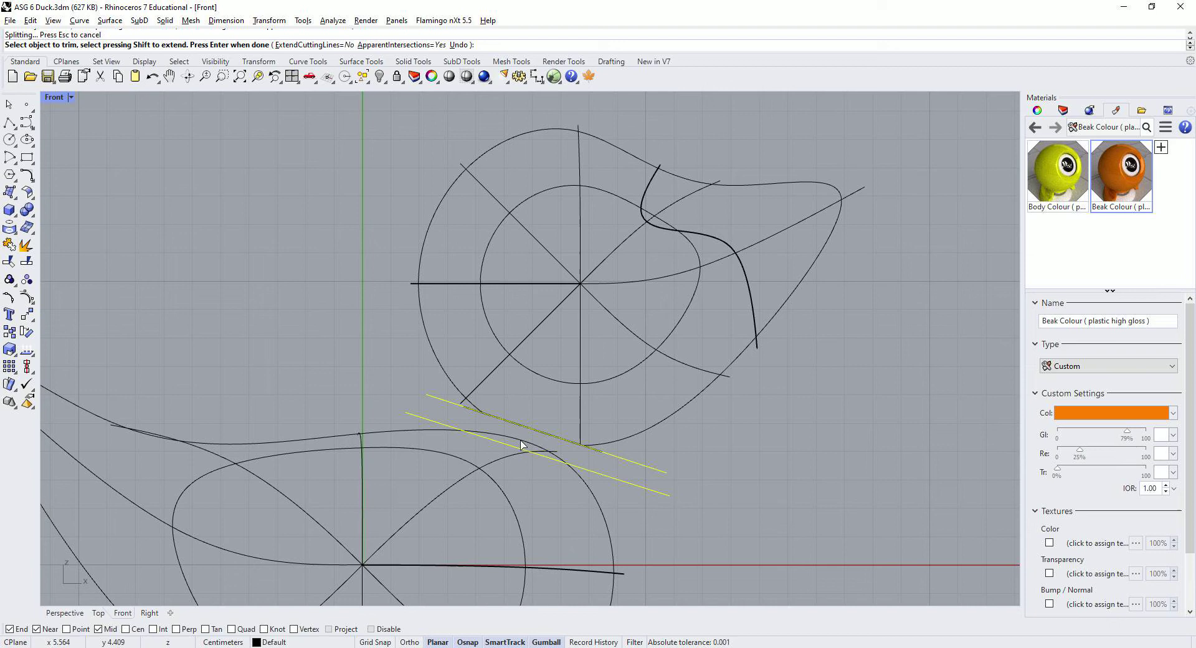
left_click(522, 444)
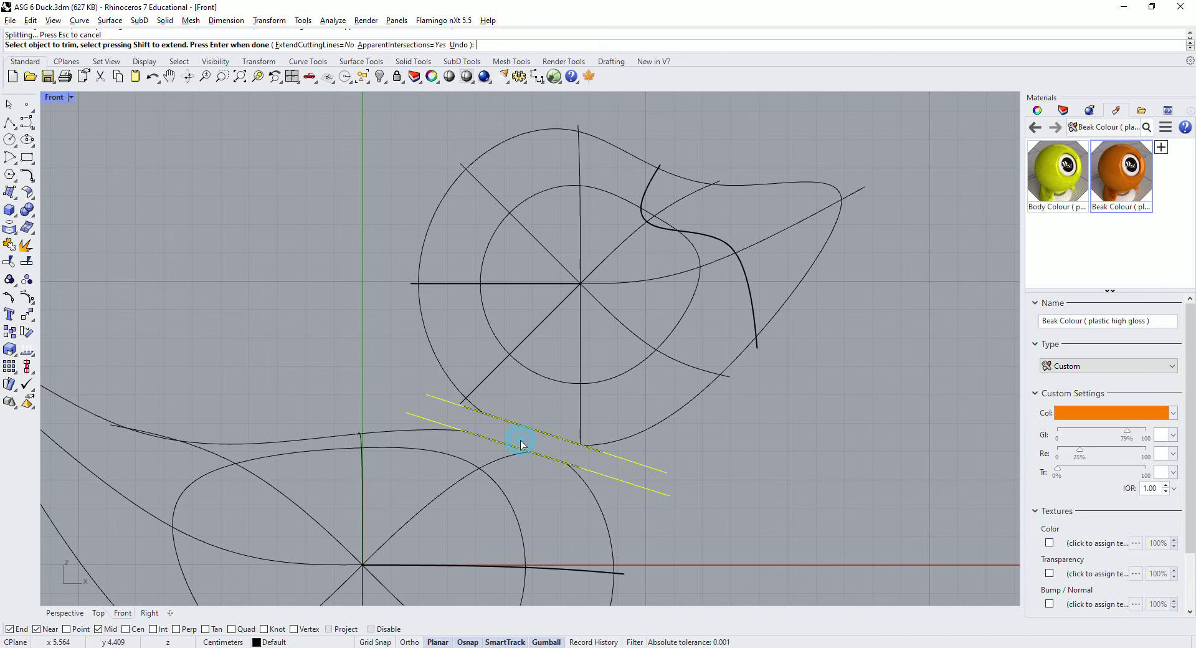
right_click(734, 451)
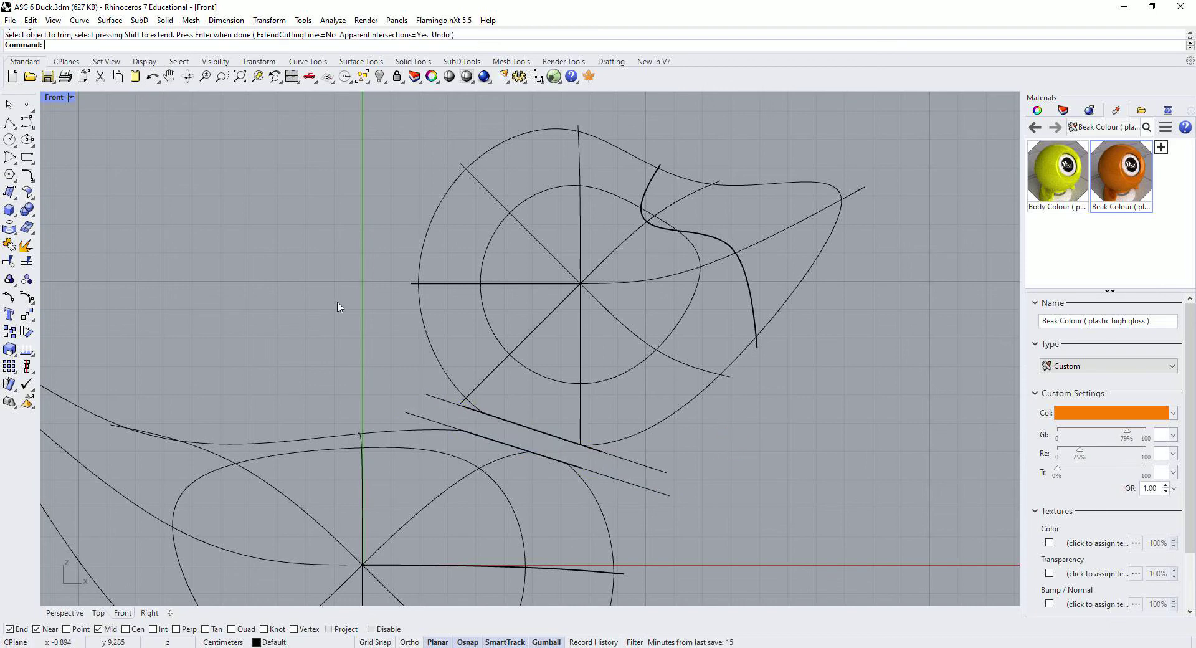
left_click(56, 99)
Window-select and delete the two slanted cutting lines, then orbit Perspective to inspect the neck gap.
left_click(55, 98)
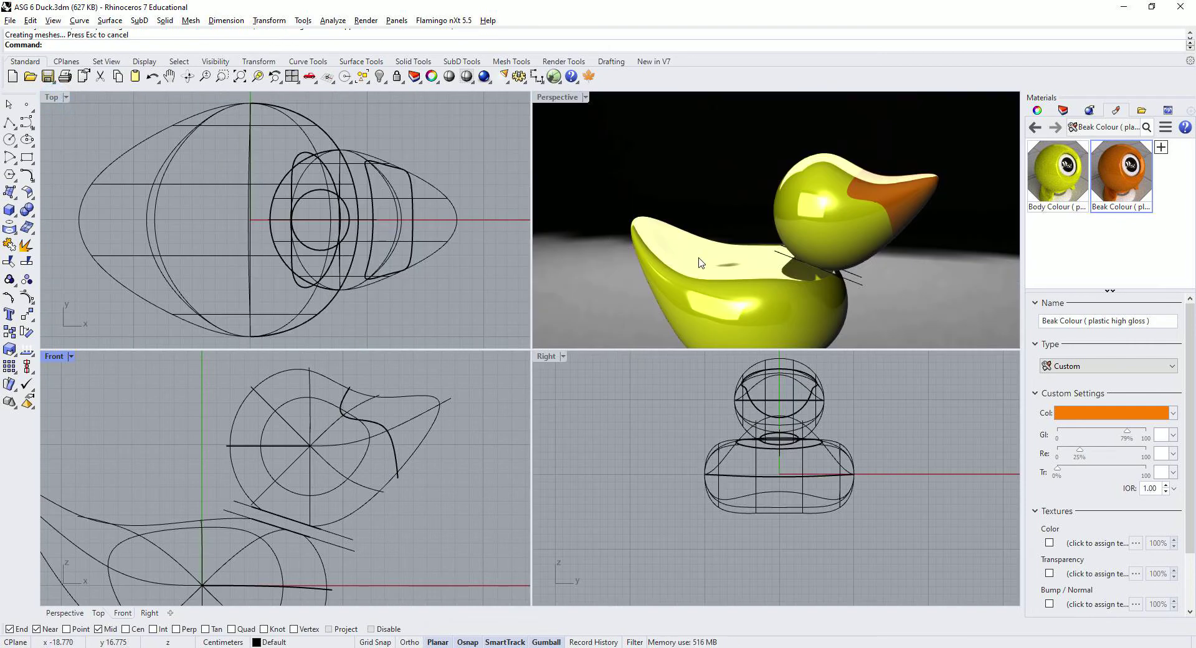
scroll(776, 292, "up", 8)
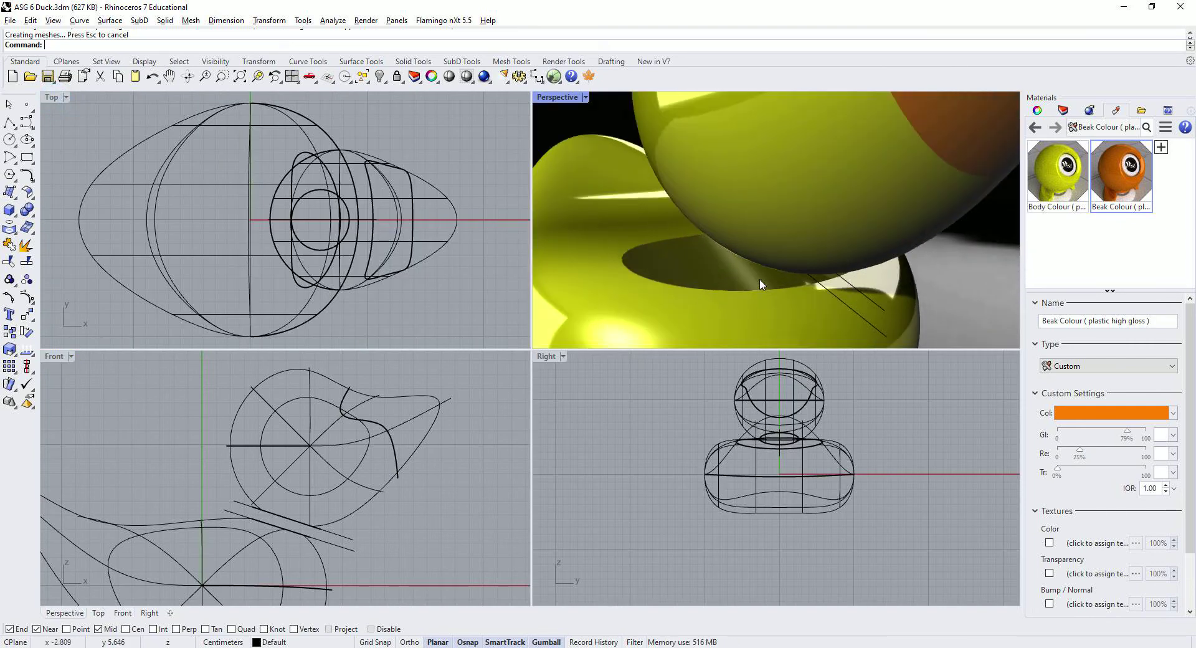
scroll(752, 274, "up", 5)
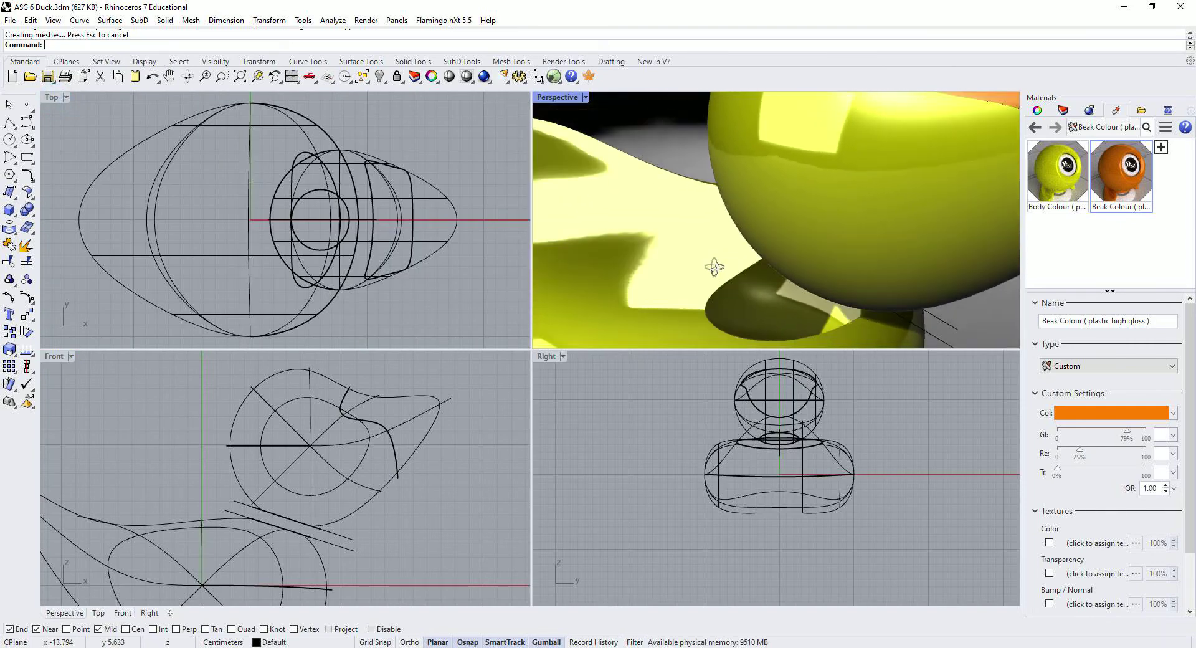
right_click_drag(796, 204, 756, 246)
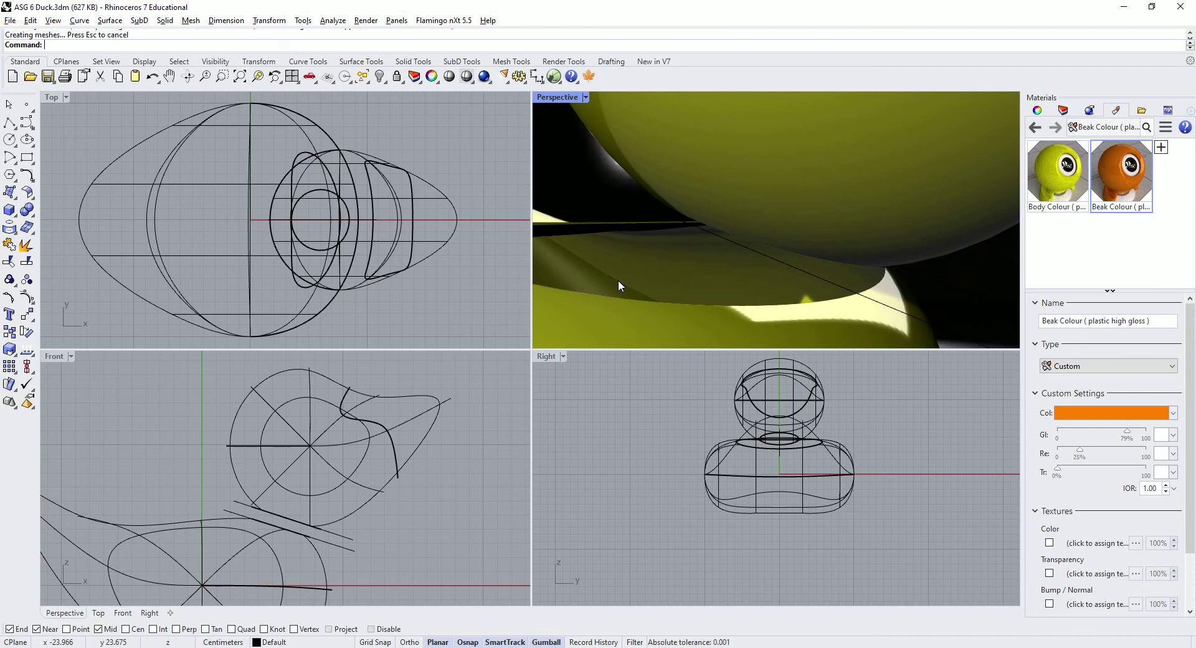
left_click_drag(360, 562, 332, 541)
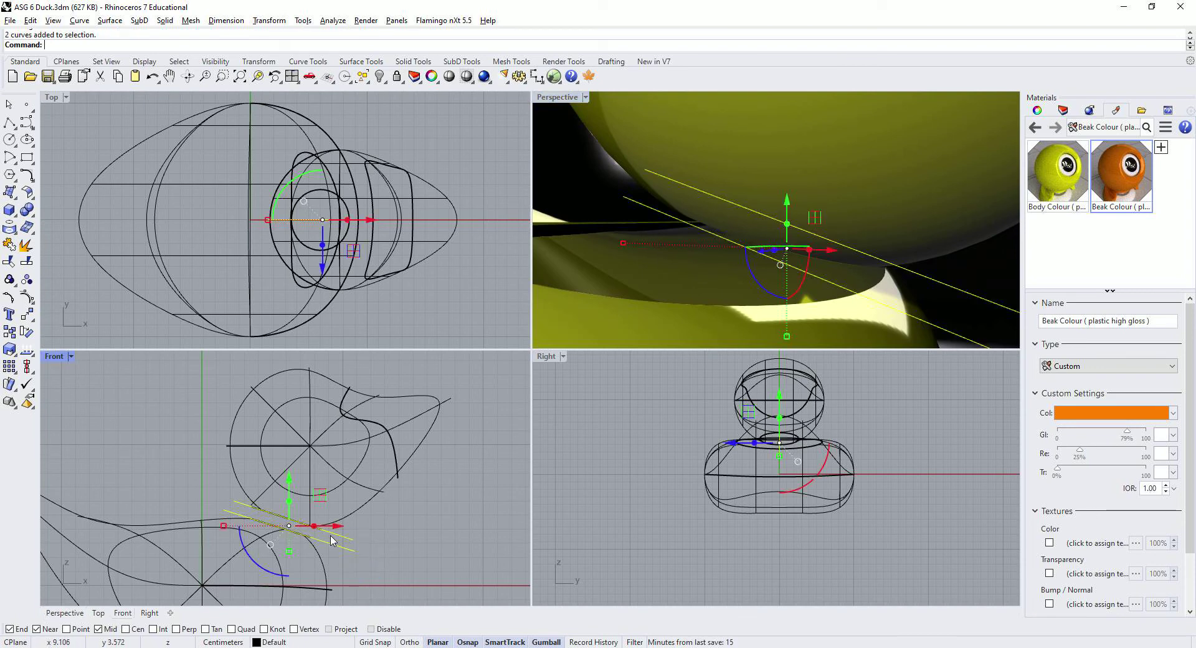
key("Delete")
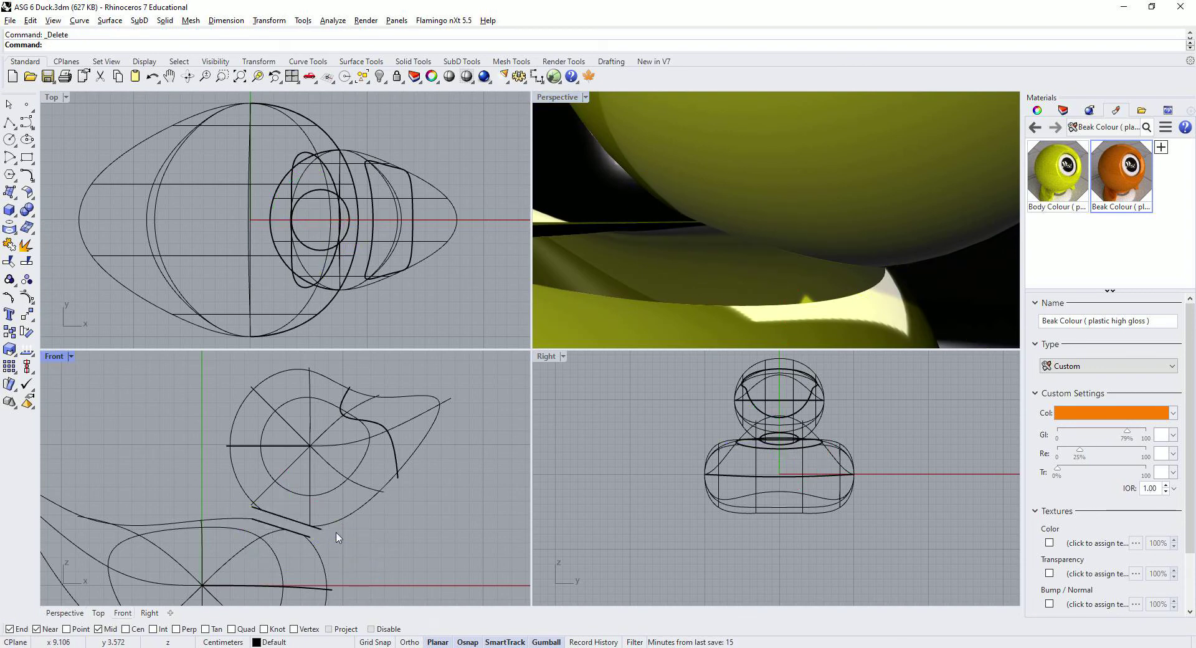
right_click_drag(689, 339, 682, 306)
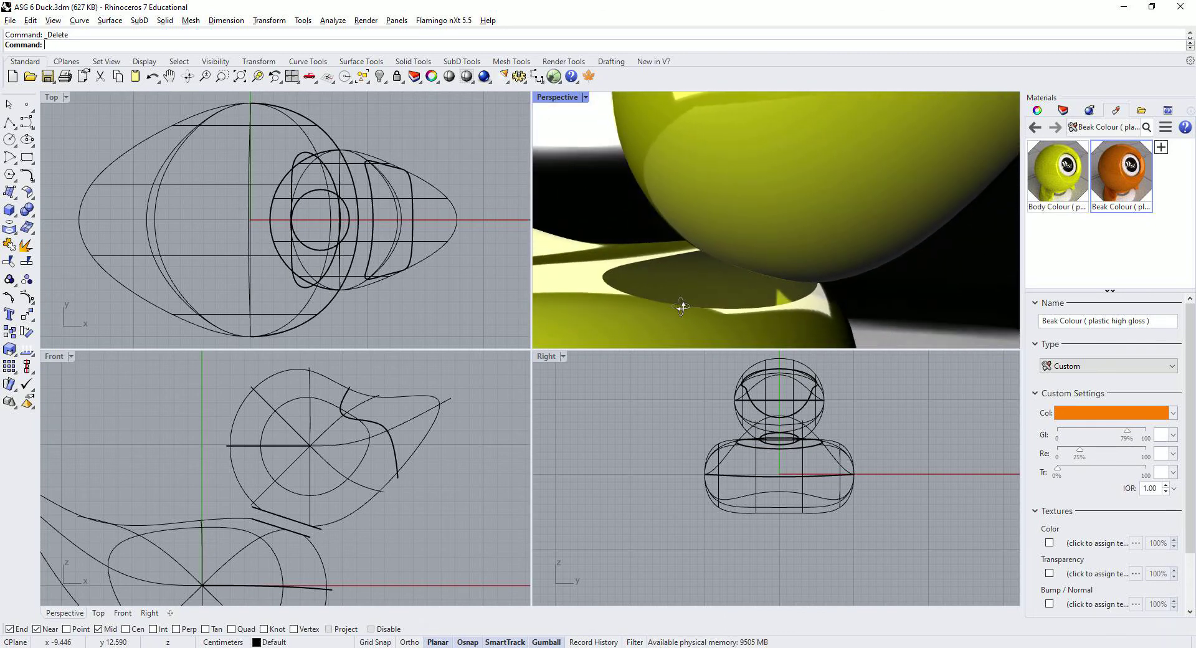
right_click_drag(682, 306, 720, 303)
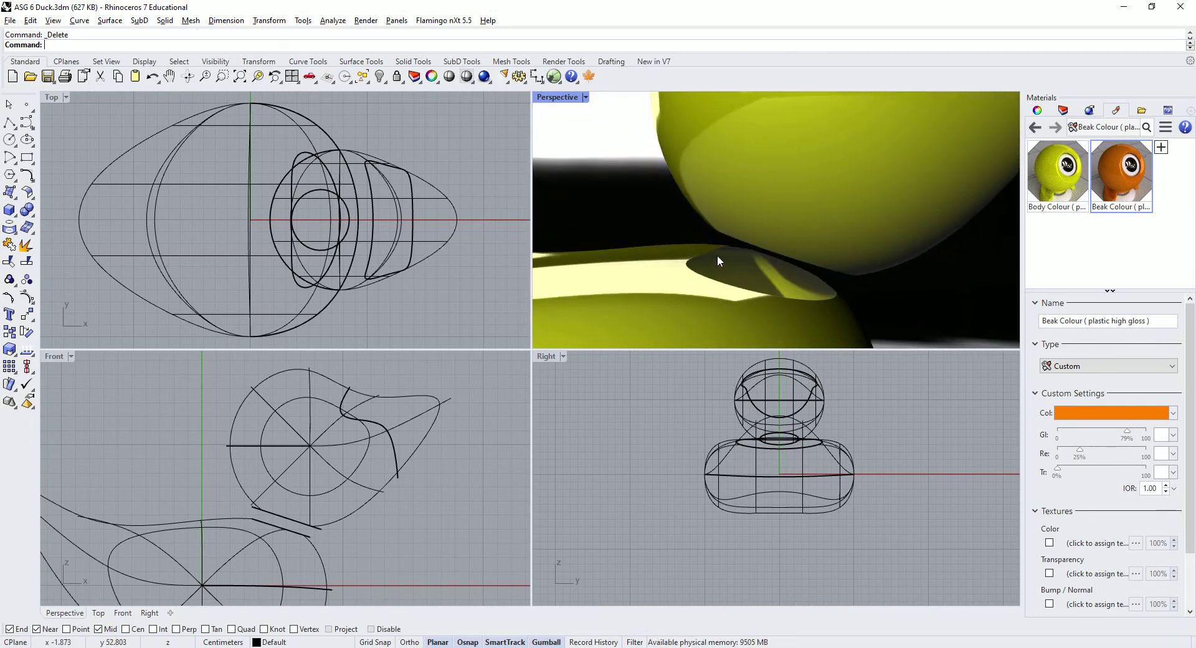
Create a Curvature blend surface from the head's lower edge to the body's opening edge.
left_click(117, 21)
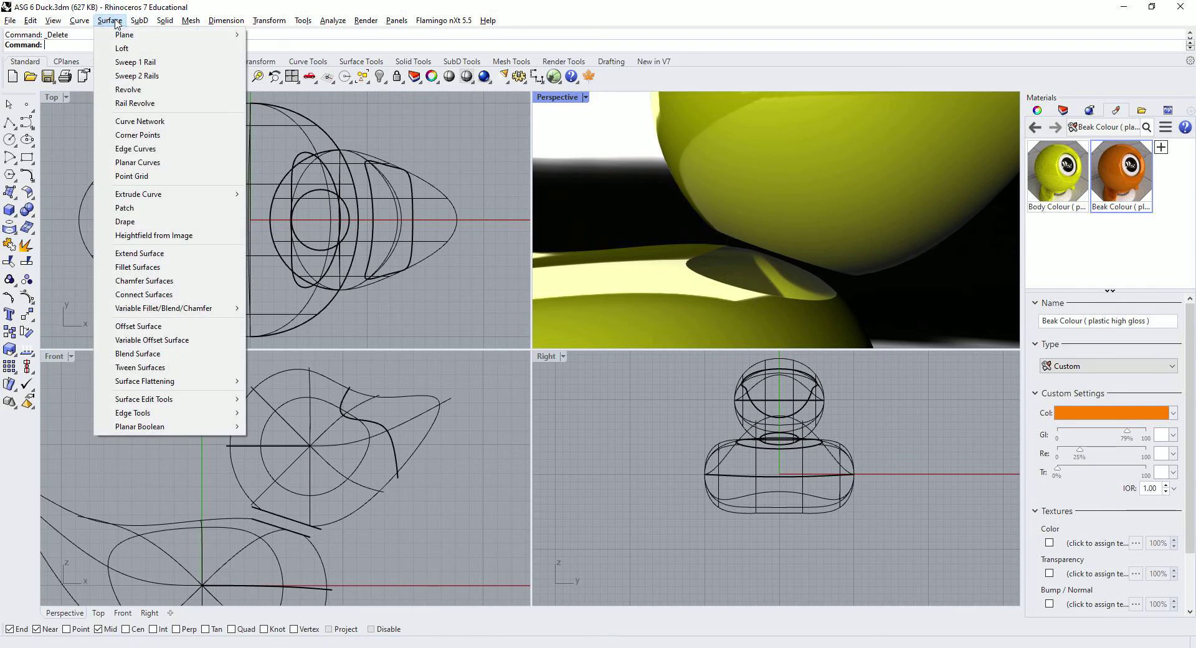
left_click(160, 354)
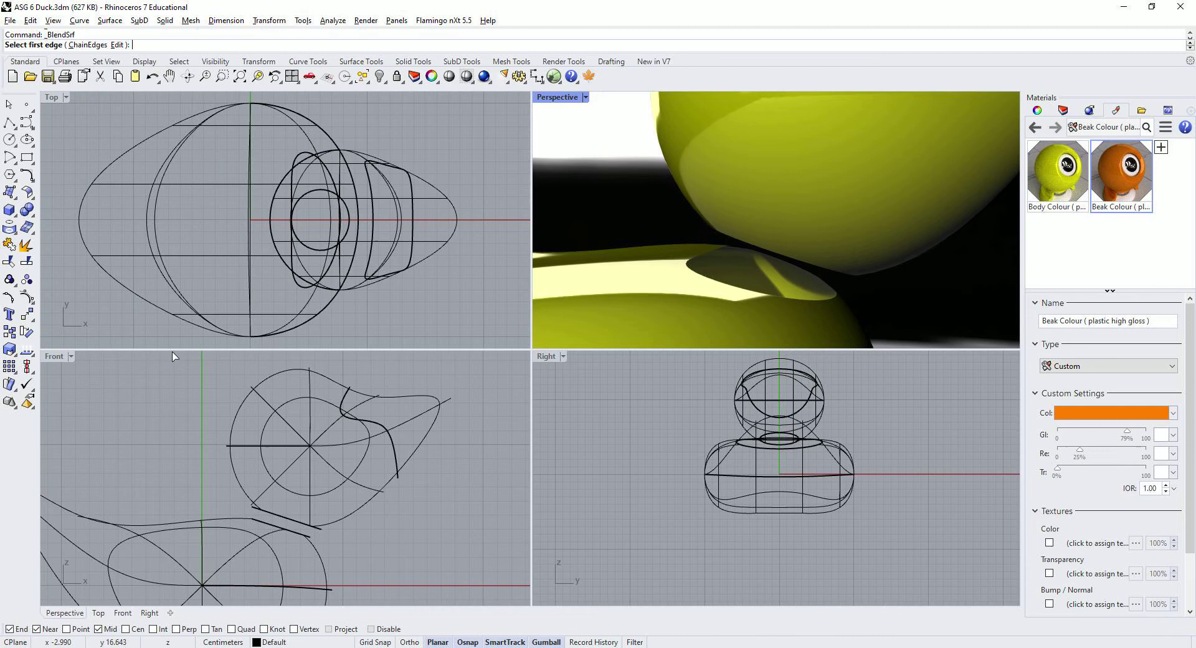
left_click(814, 305)
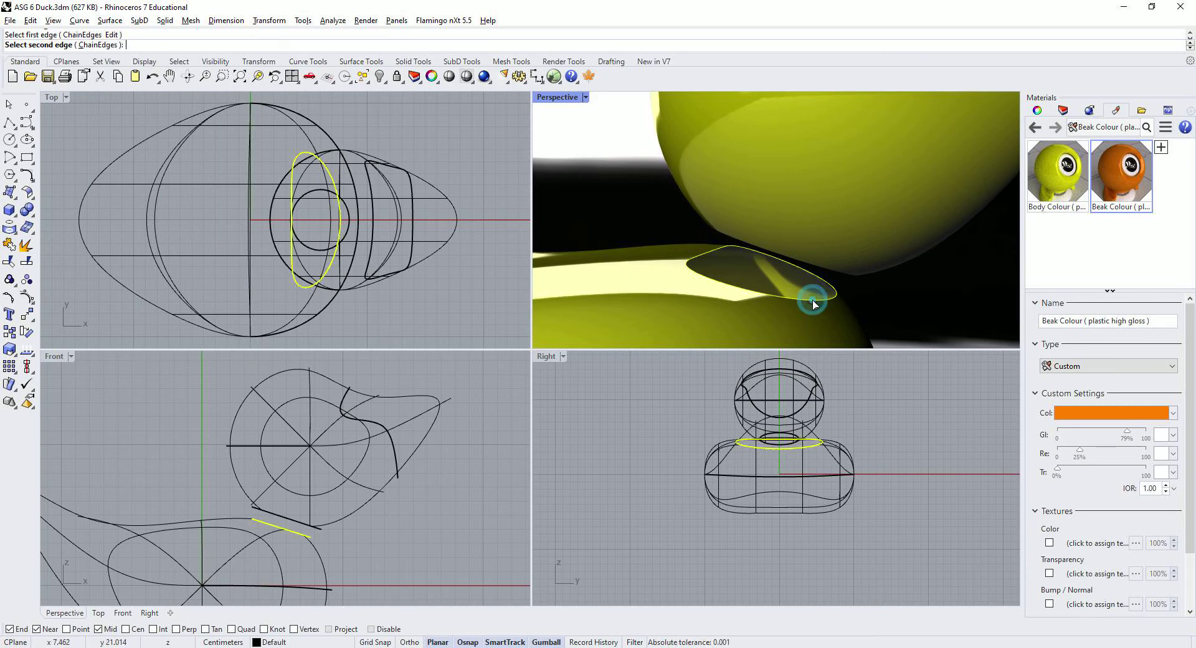
mouse_move(813, 313)
right_mouse_down()
mouse_move(636, 312)
mouse_move(822, 312)
mouse_move(803, 325)
right_mouse_up()
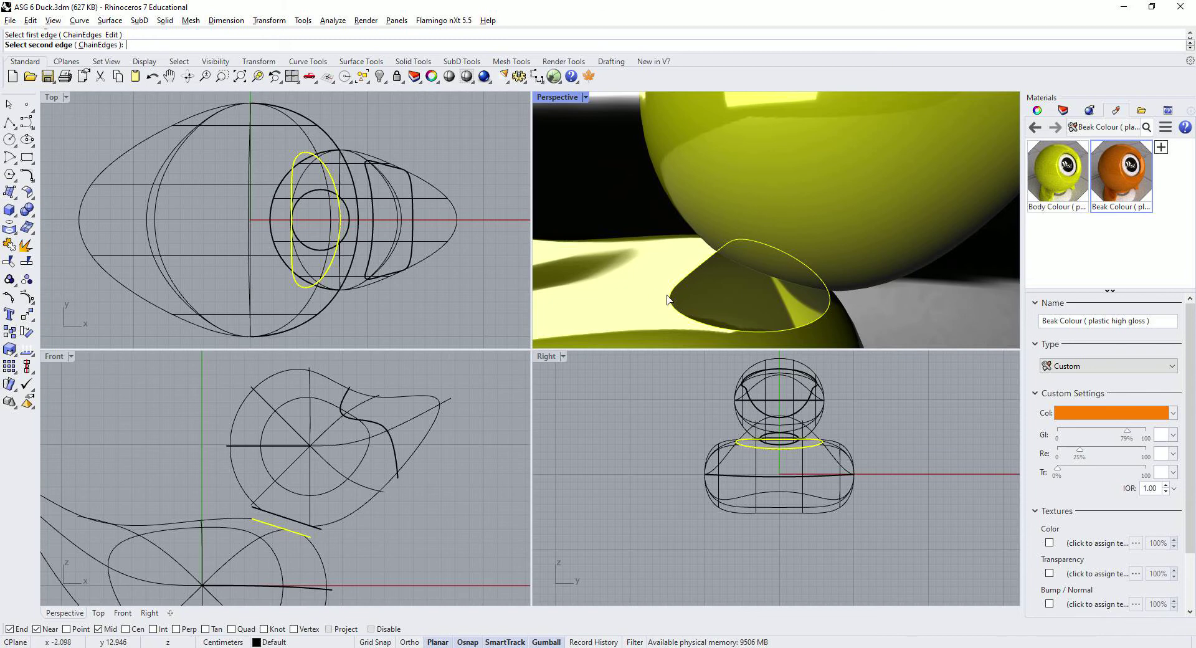
right_click_drag(668, 300, 784, 295)
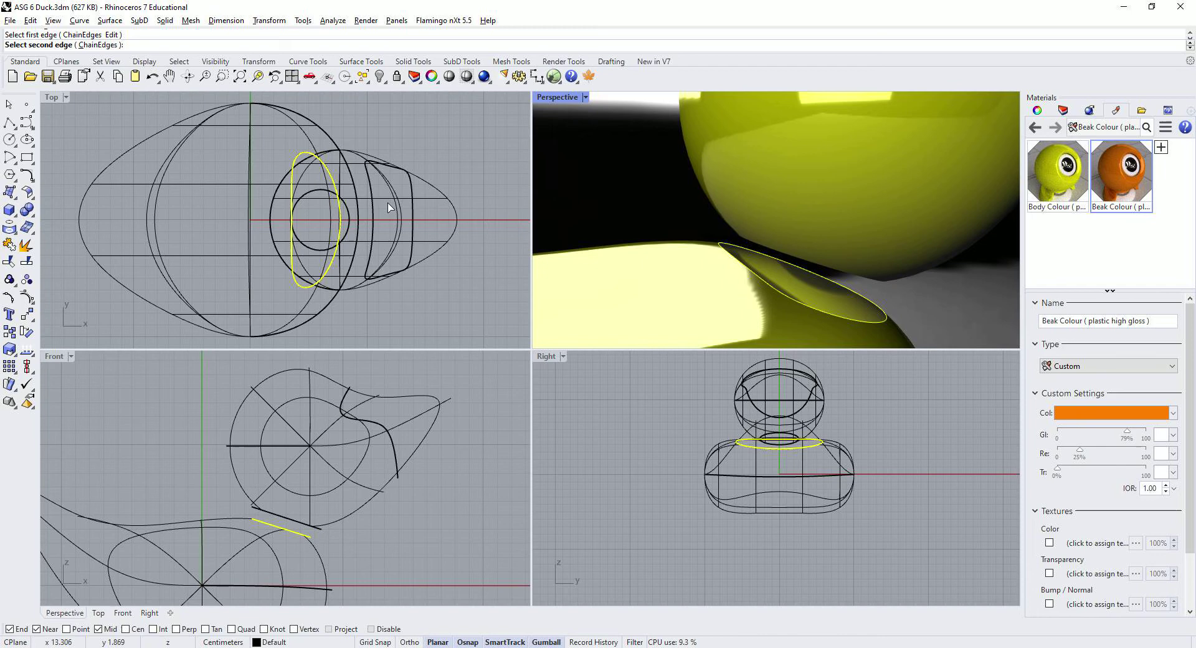
right_click_drag(881, 286, 855, 258)
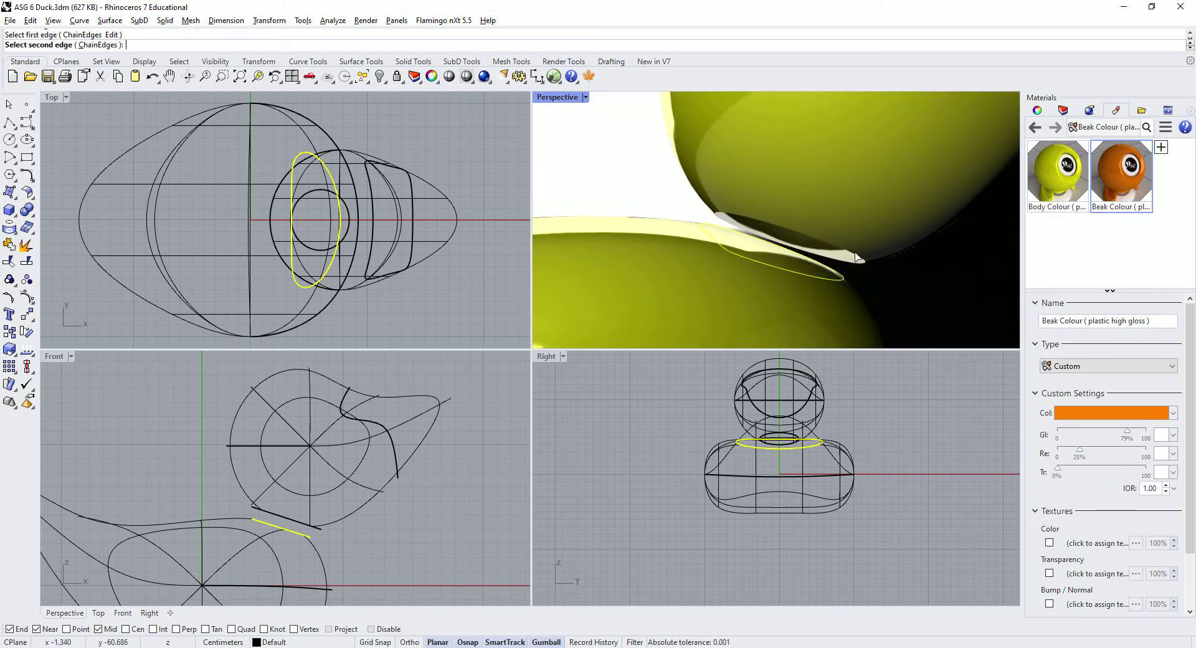
left_click(857, 256)
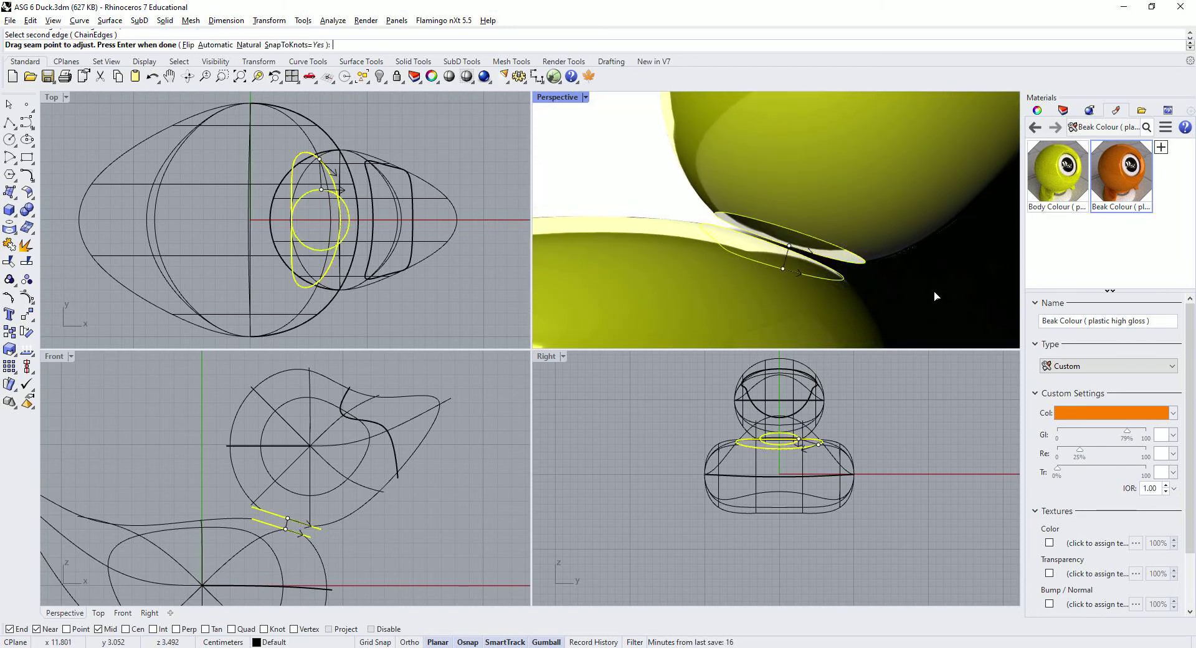
right_click_drag(859, 296, 710, 324)
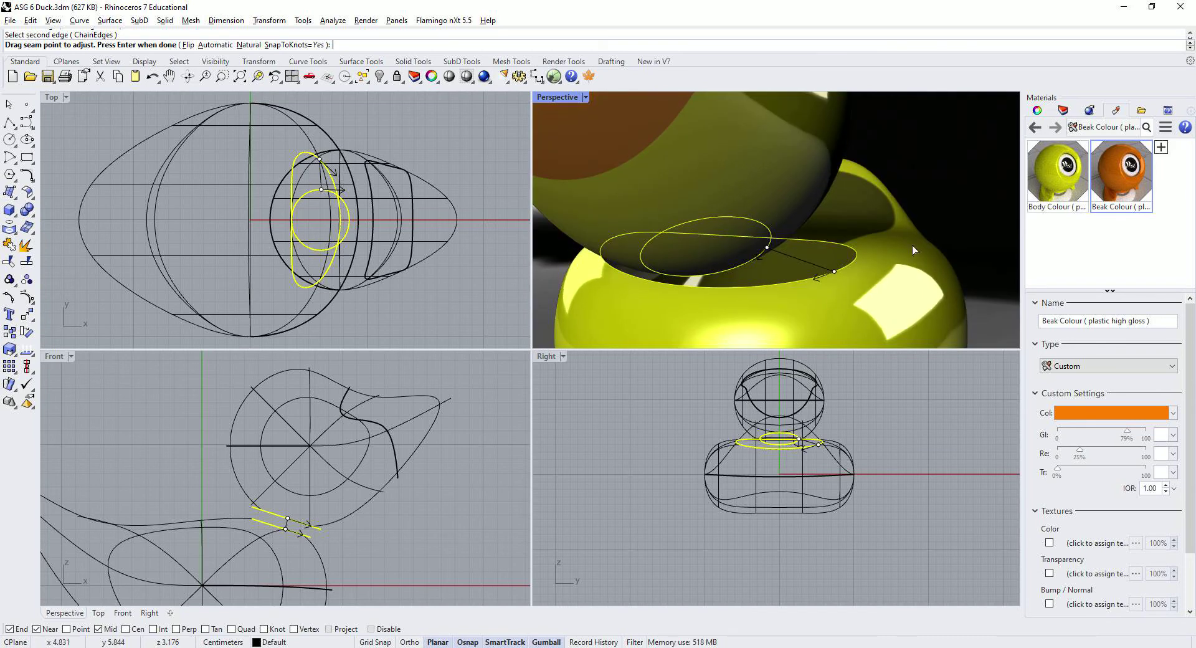
right_click(951, 213)
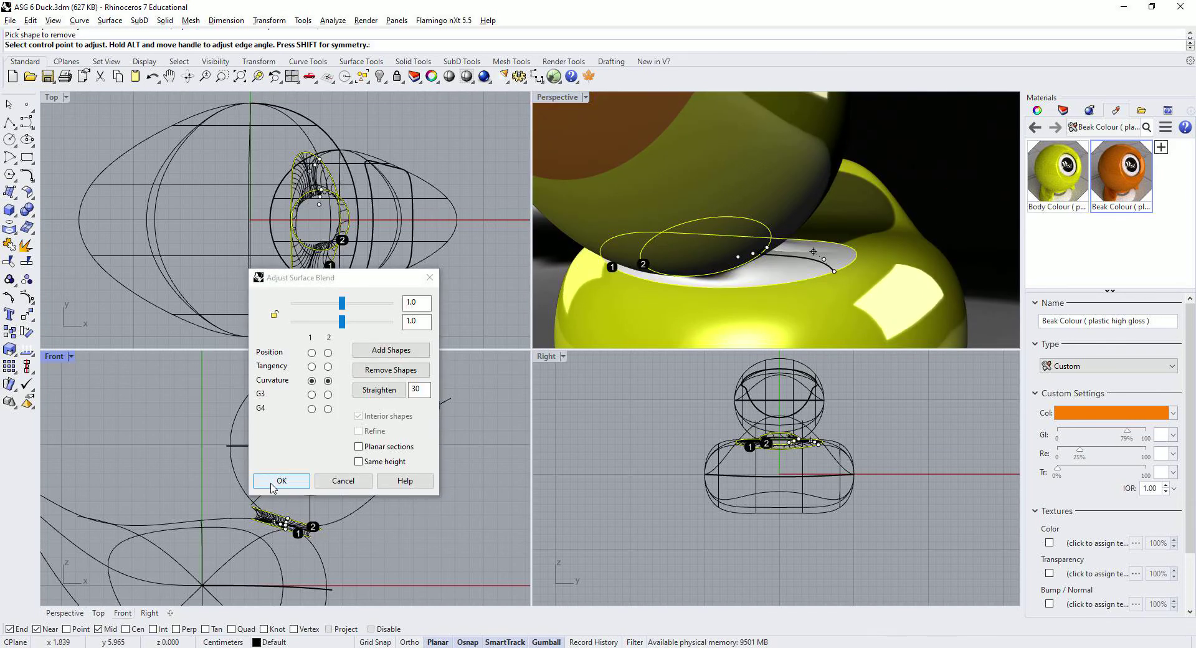
left_click(272, 484)
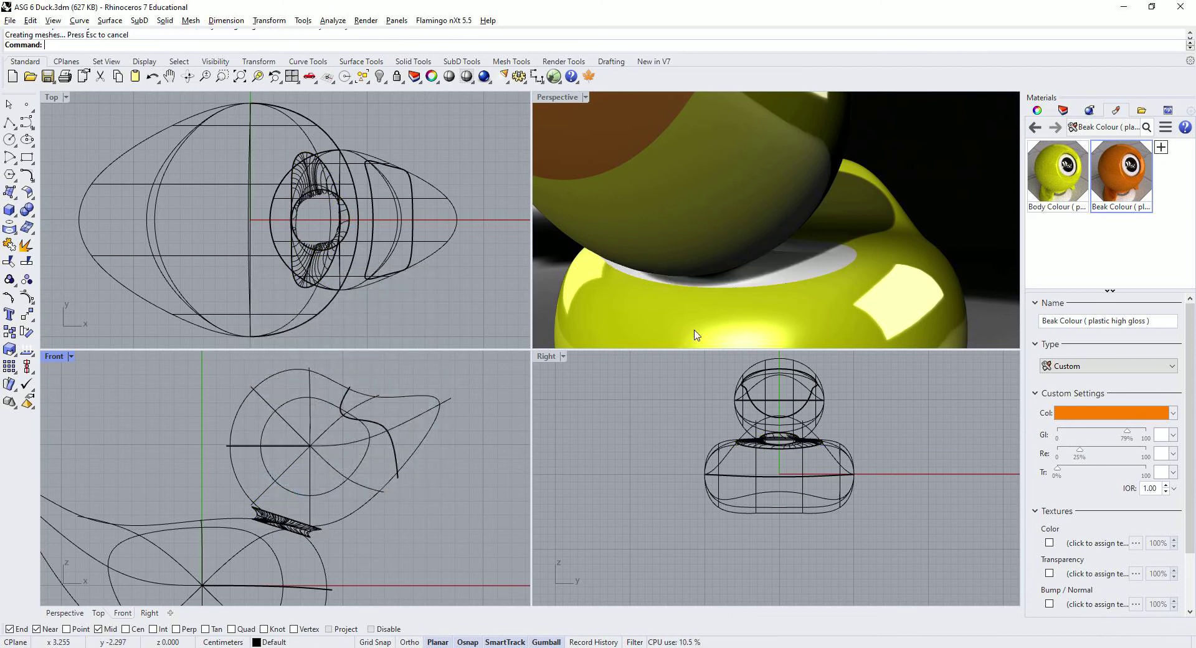
Drag the Body Colour material onto the neck blend surface in the Perspective view.
right_click_drag(720, 308, 818, 253)
scroll(782, 261, "up", 3)
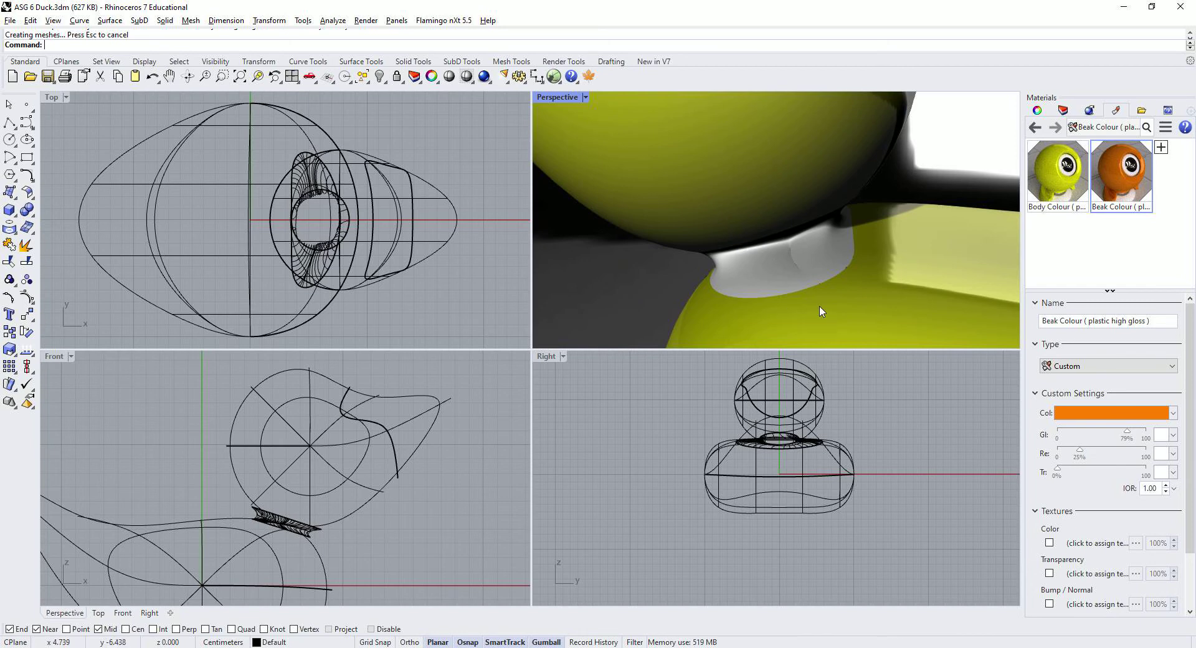
right_click_drag(790, 314, 795, 244)
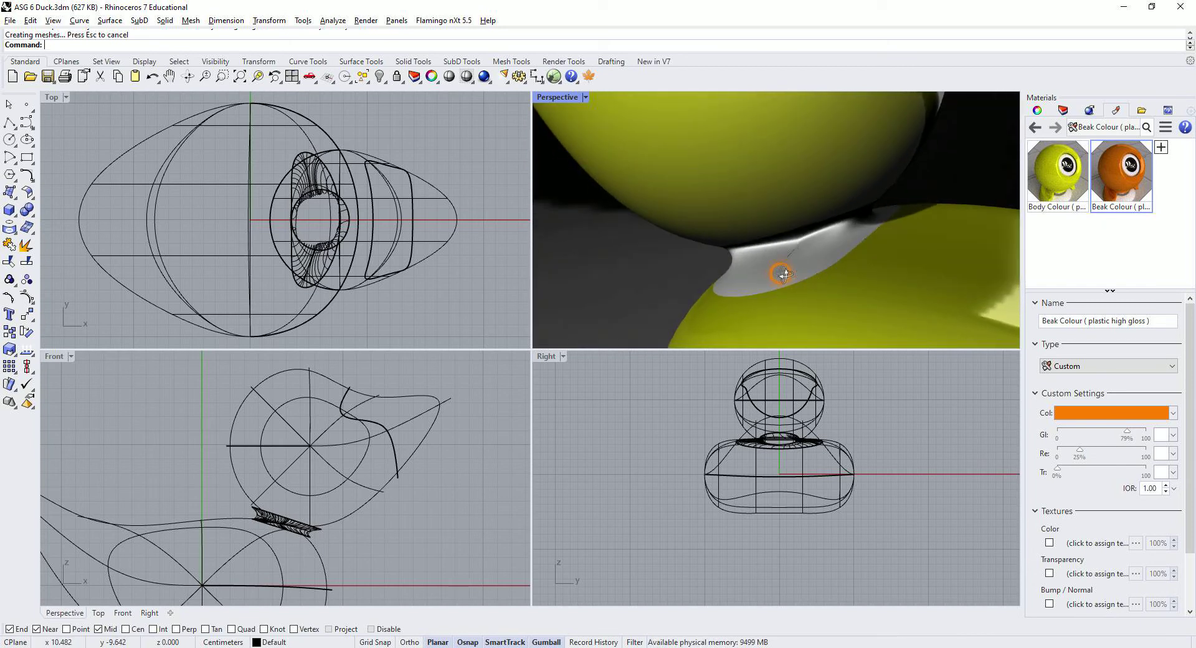
right_click_drag(784, 274, 851, 280)
left_click_drag(1067, 164, 788, 311)
left_click(614, 288)
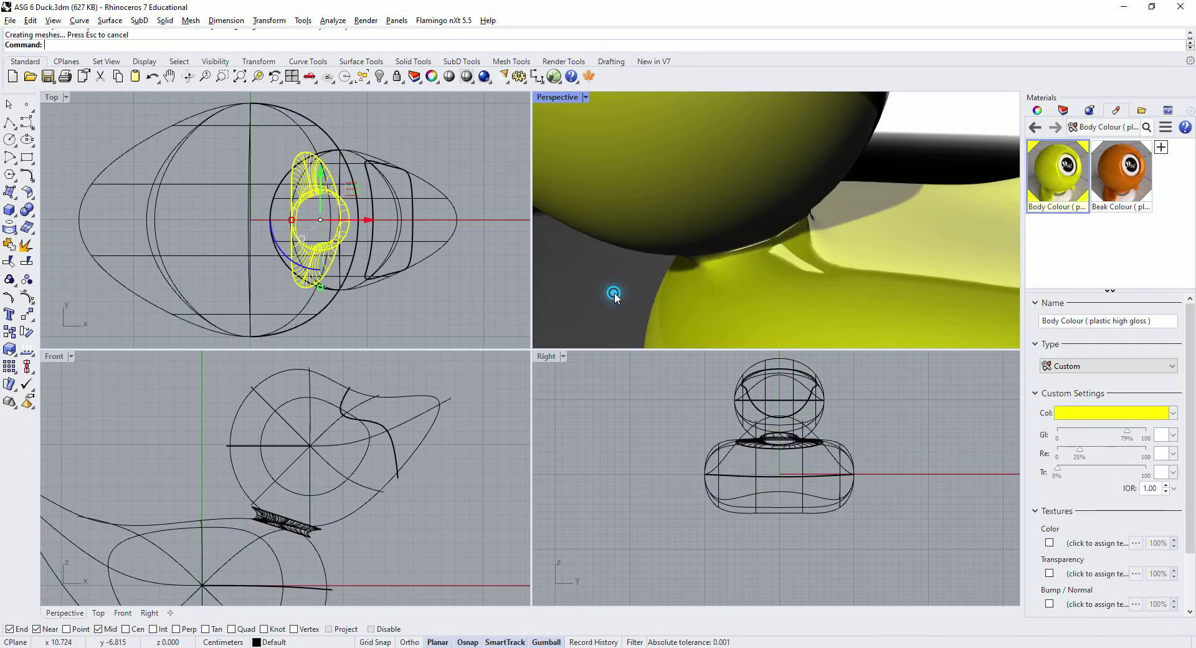
right_click_drag(615, 288, 885, 275)
scroll(826, 289, "down", 5)
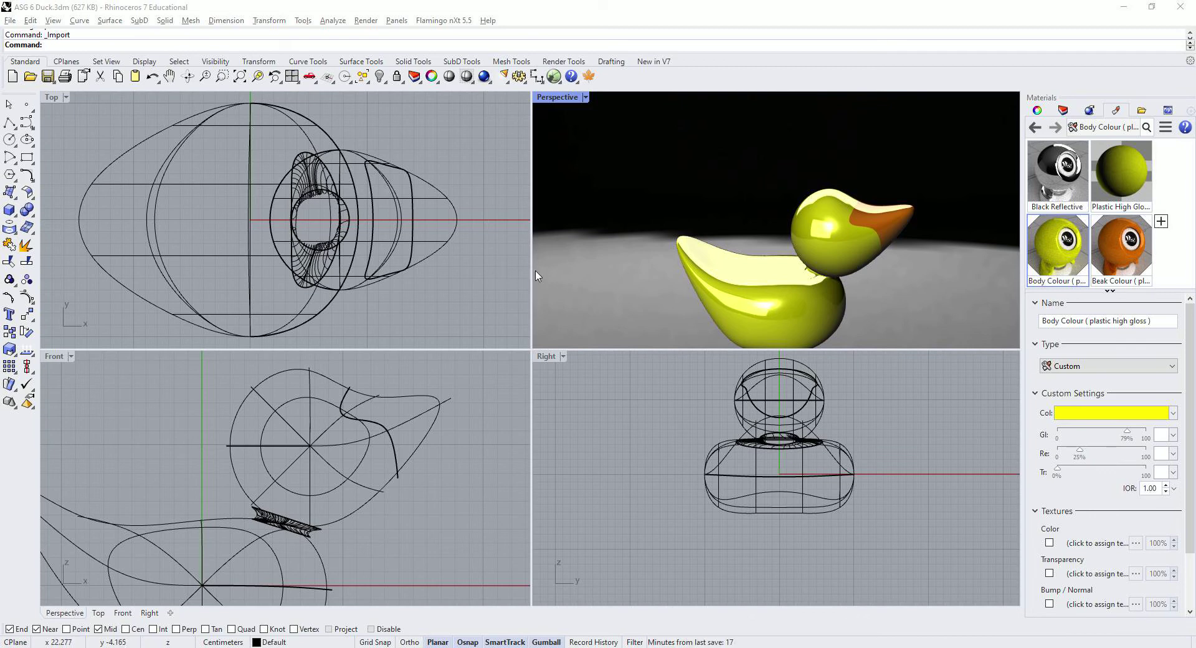
Turn the duck to a three-quarter view, zoom out, and open the File menu.
right_click_drag(752, 281, 836, 241)
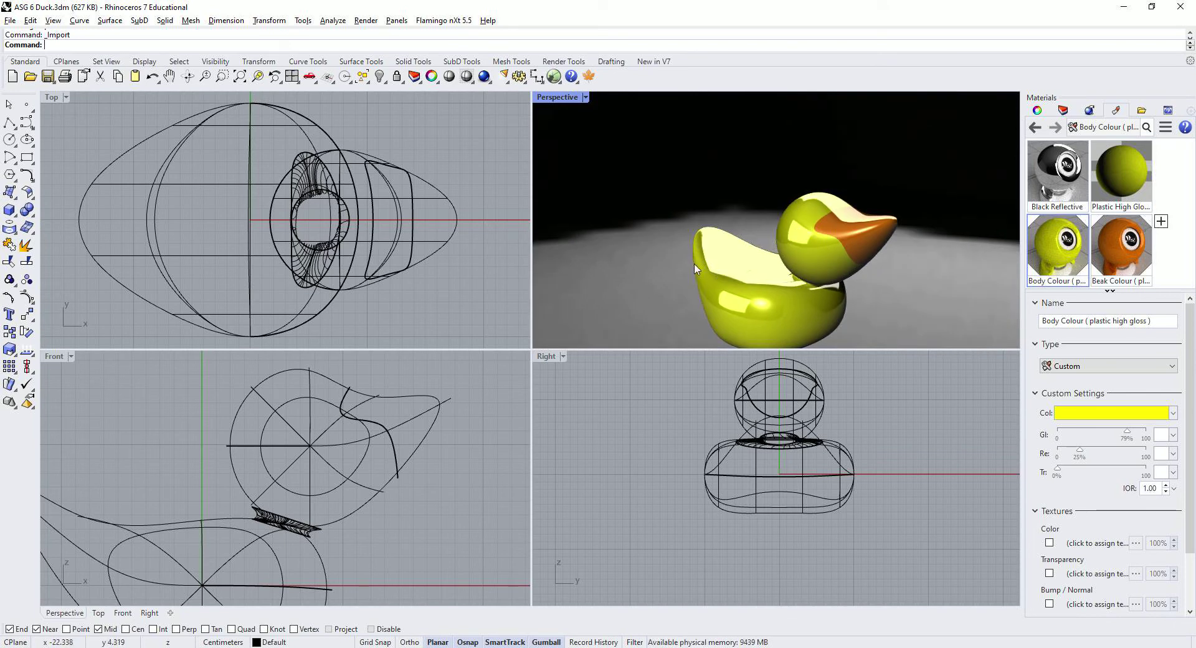
scroll(445, 302, "down", 4)
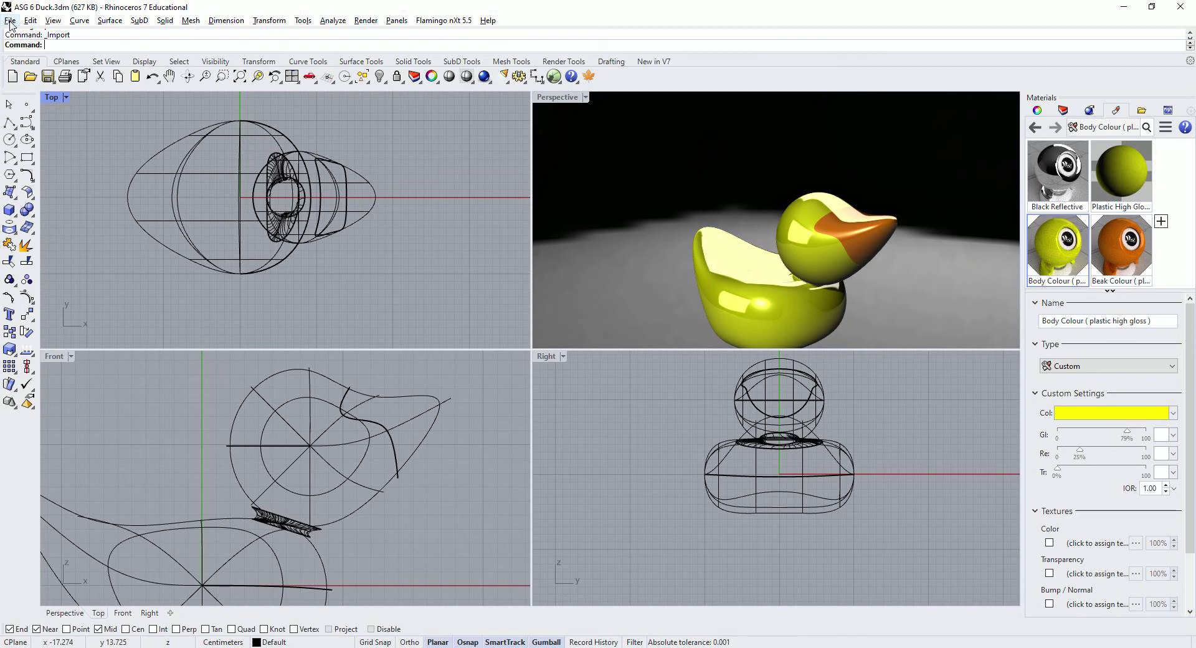
left_click(10, 20)
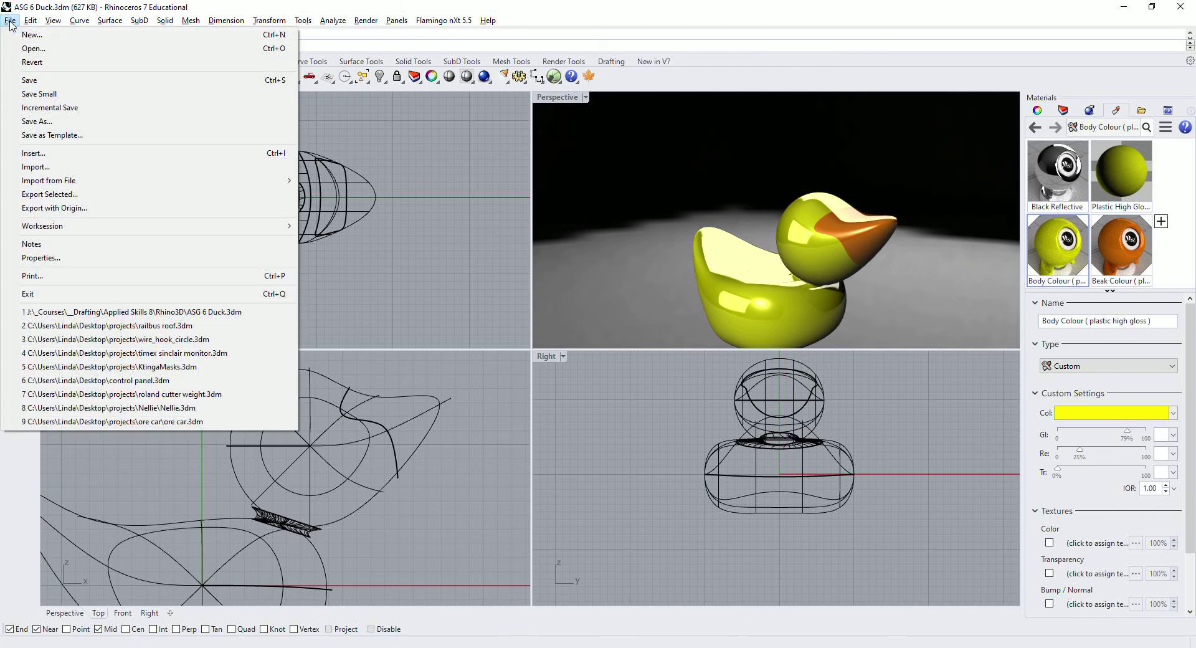
Import duck eyeball.3dm from the duck parts folder inside Rhino3D.
left_click(37, 167)
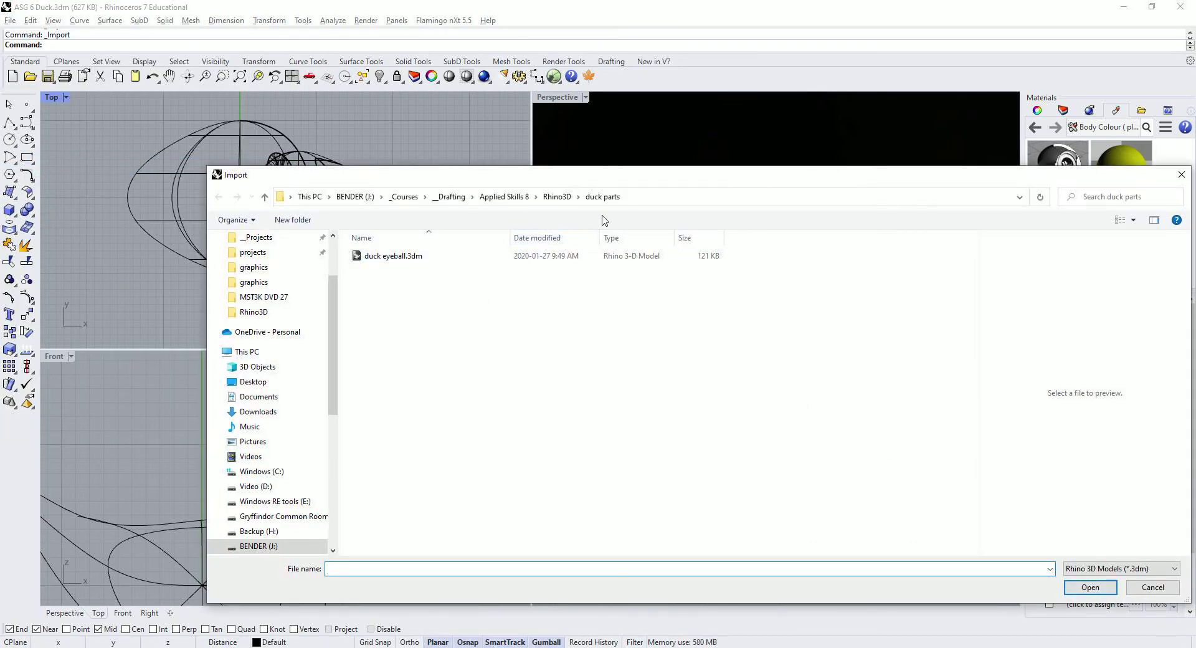
left_click(557, 198)
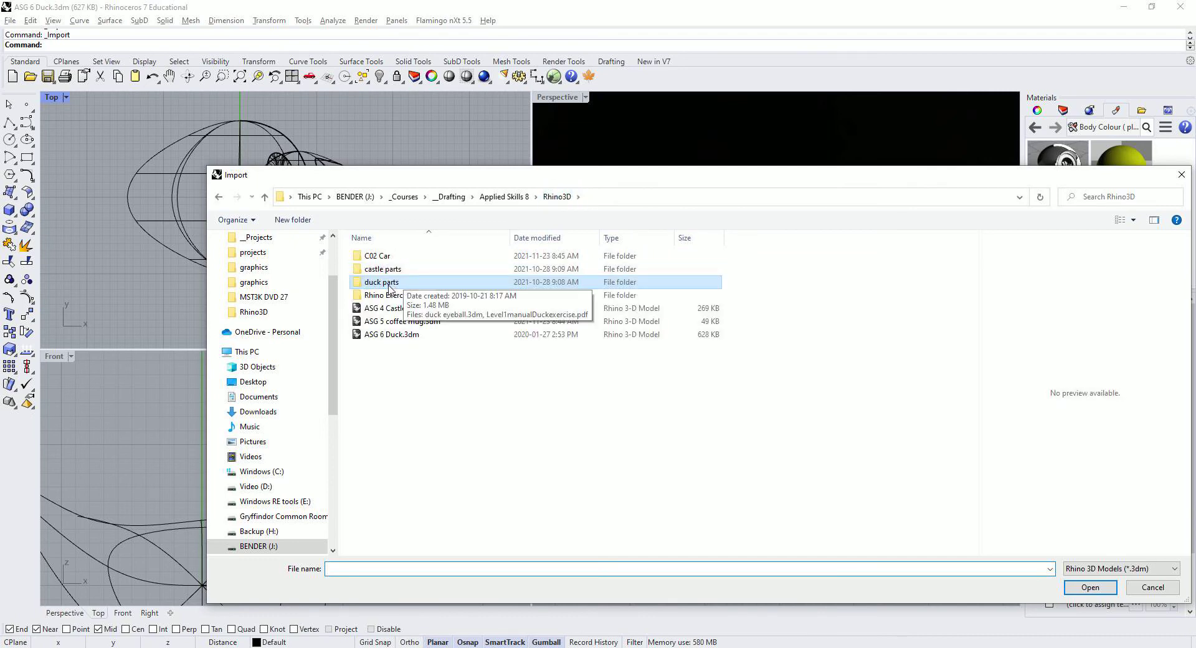
double_click(368, 284)
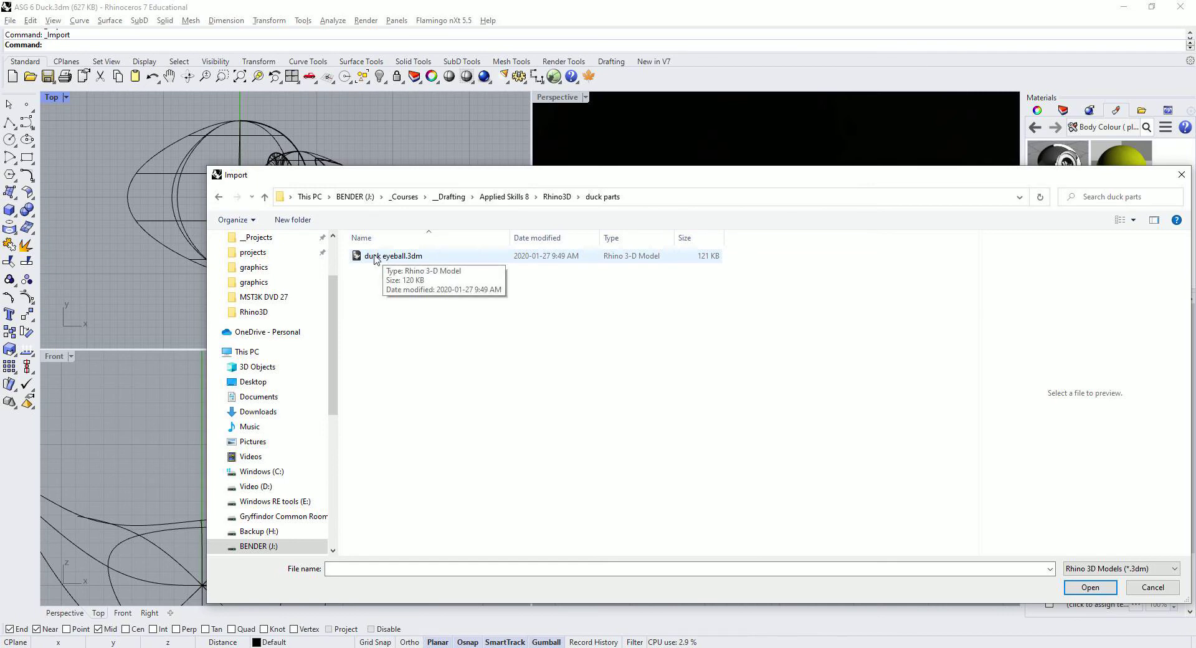
left_click(375, 256)
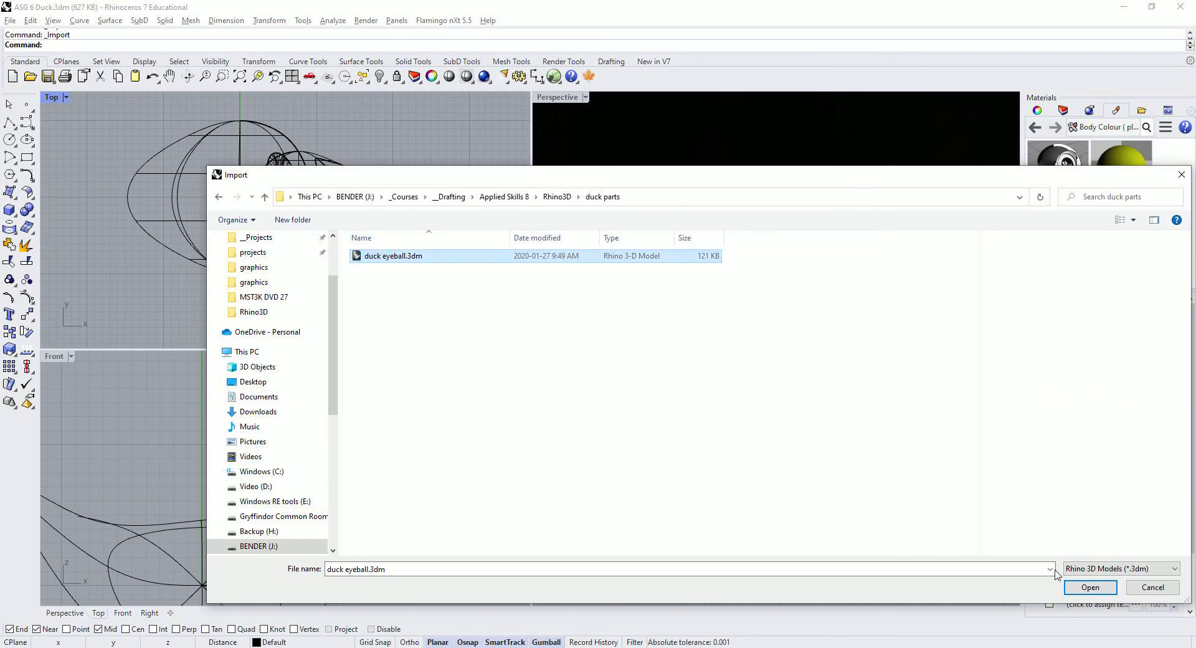
left_click(1090, 587)
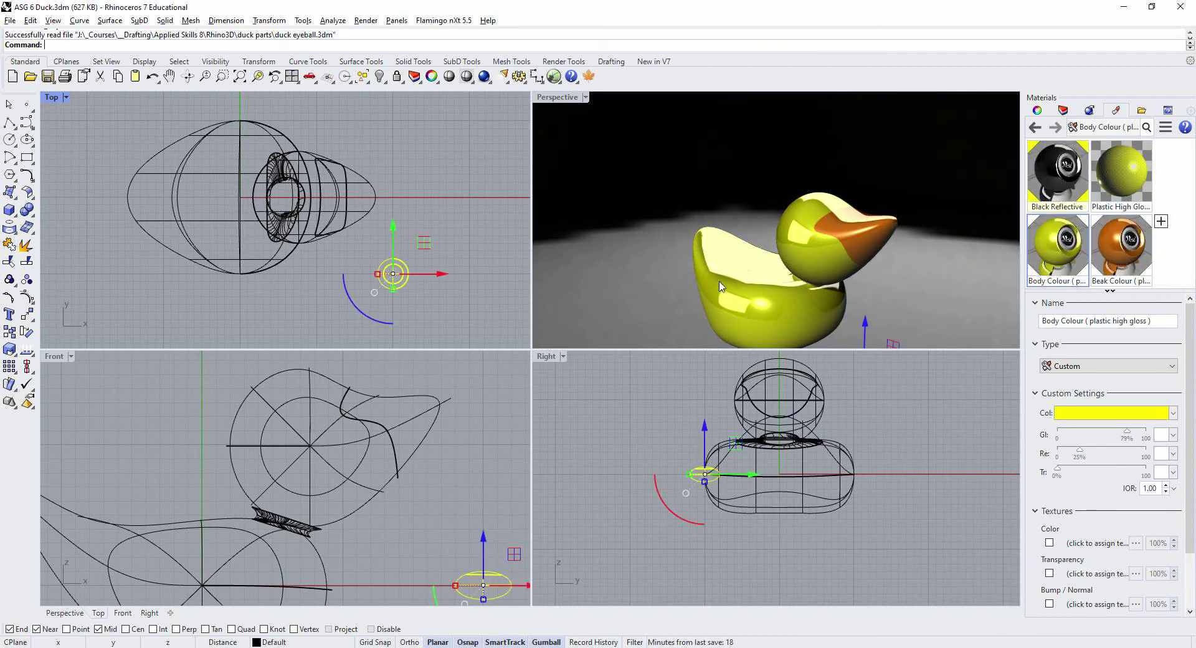
Zoom all views to extents and window-select the imported eyeball in the Top view.
scroll(719, 287, "down", 3)
right_click_drag(719, 287, 726, 249)
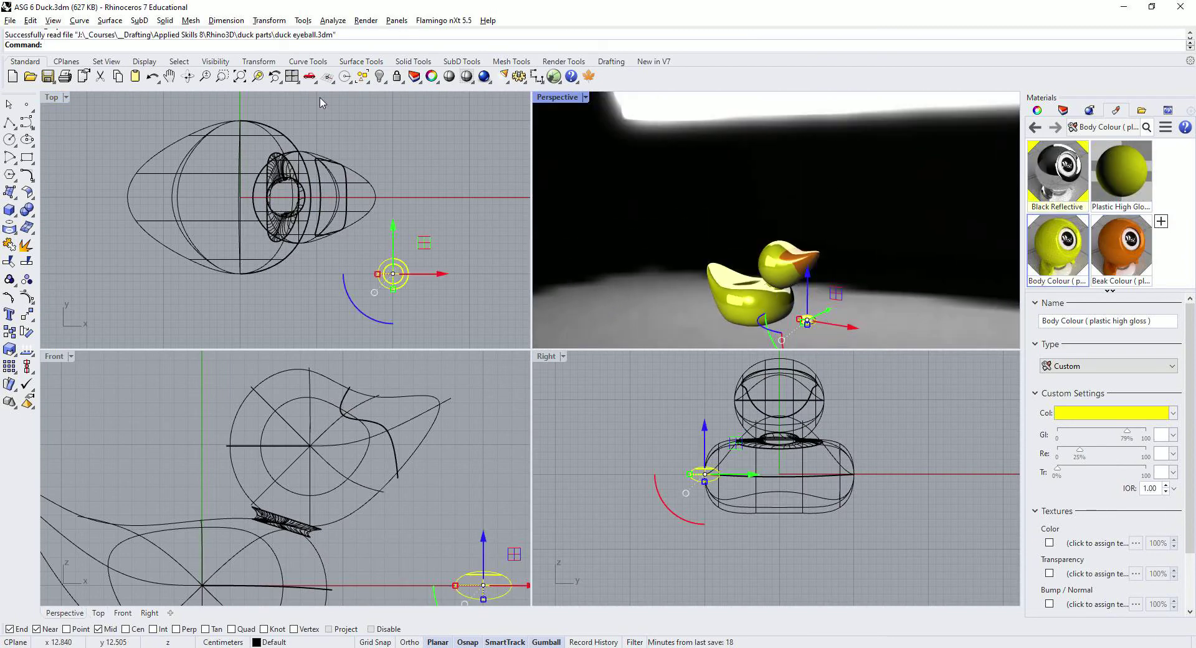
right_click(239, 76)
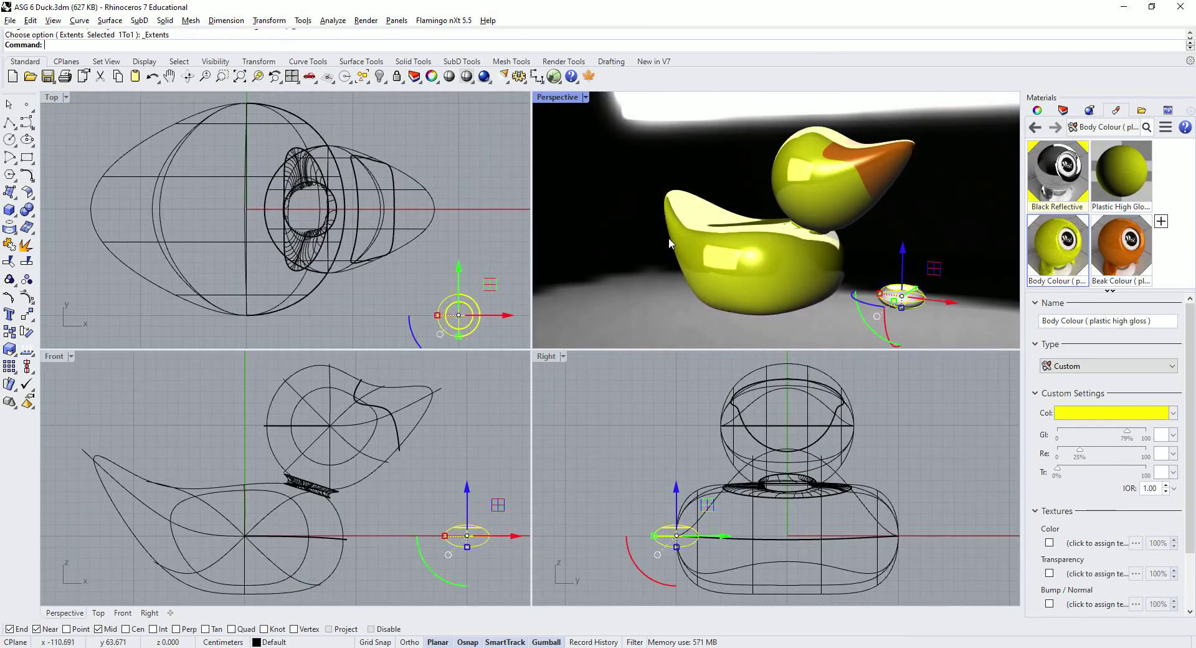
left_click(941, 334)
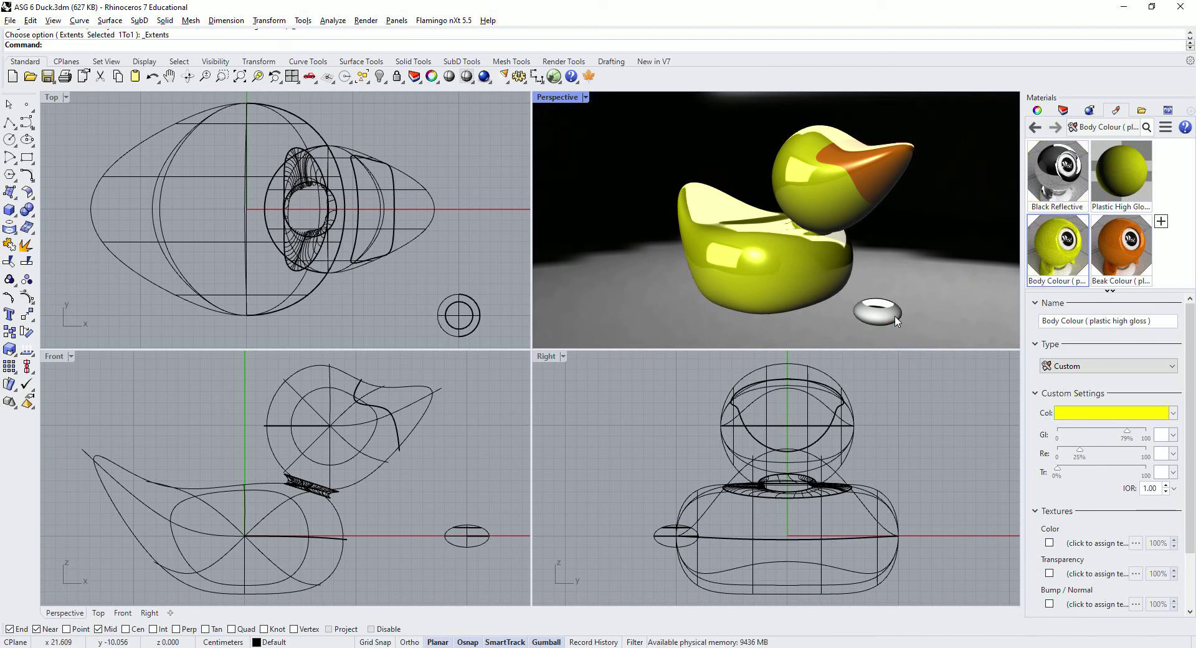
left_click_drag(490, 342, 416, 290)
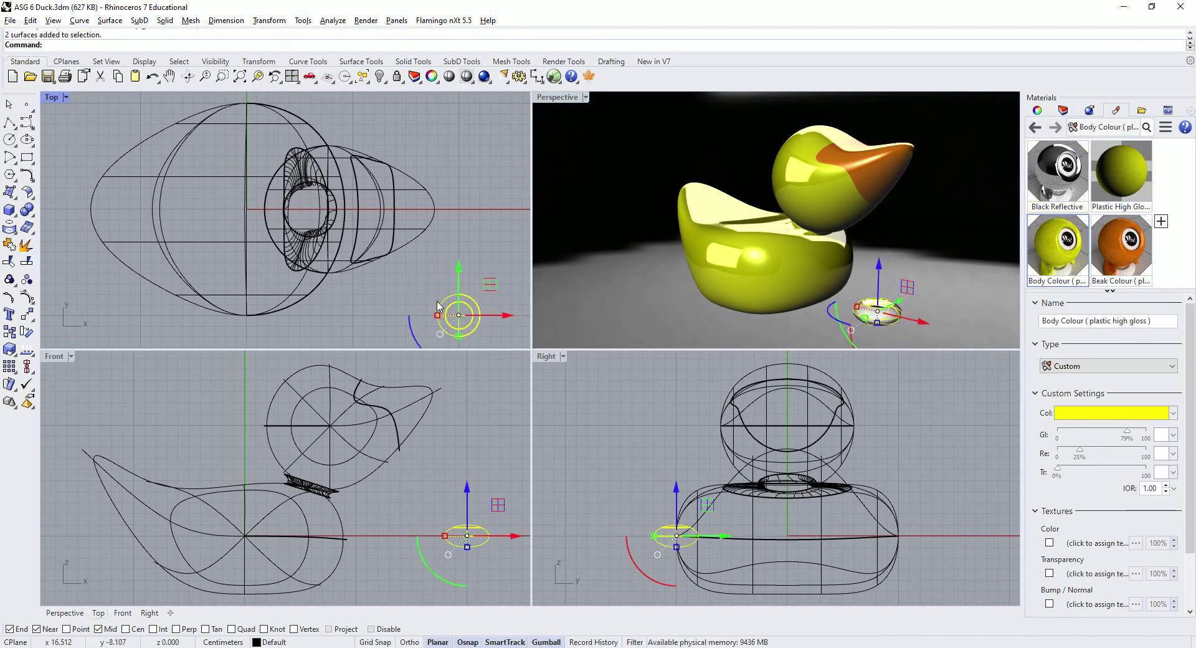
Raise the eyeball to head height and move it onto the head surface.
left_click_drag(467, 498, 341, 429)
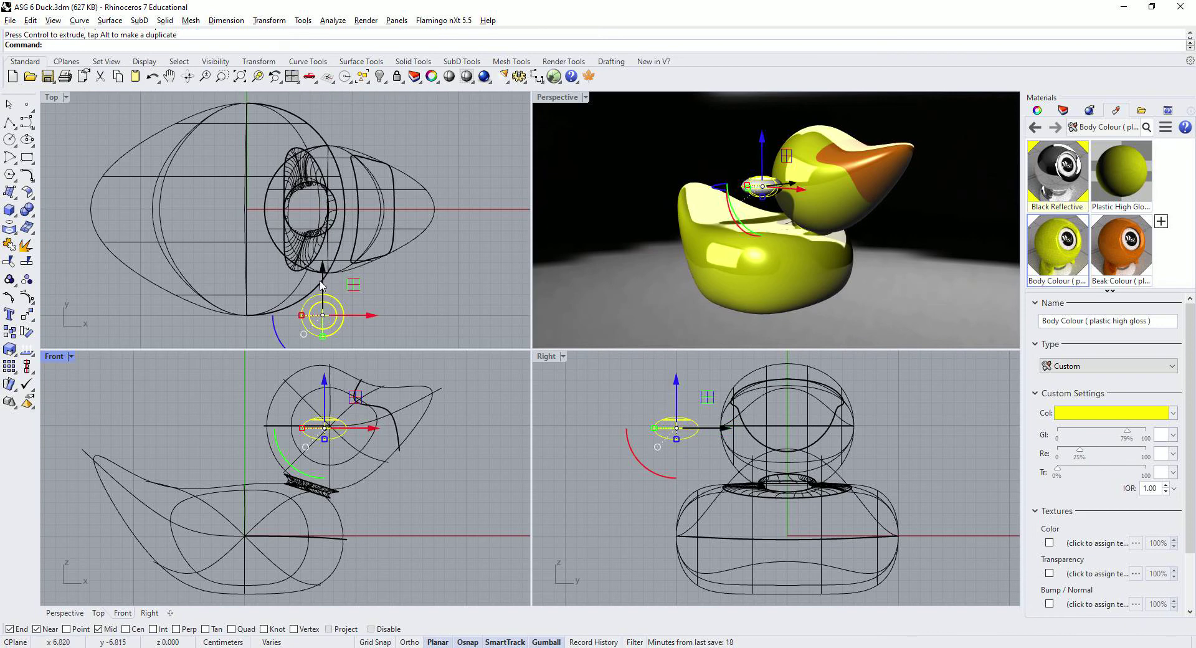
left_click_drag(323, 278, 323, 252)
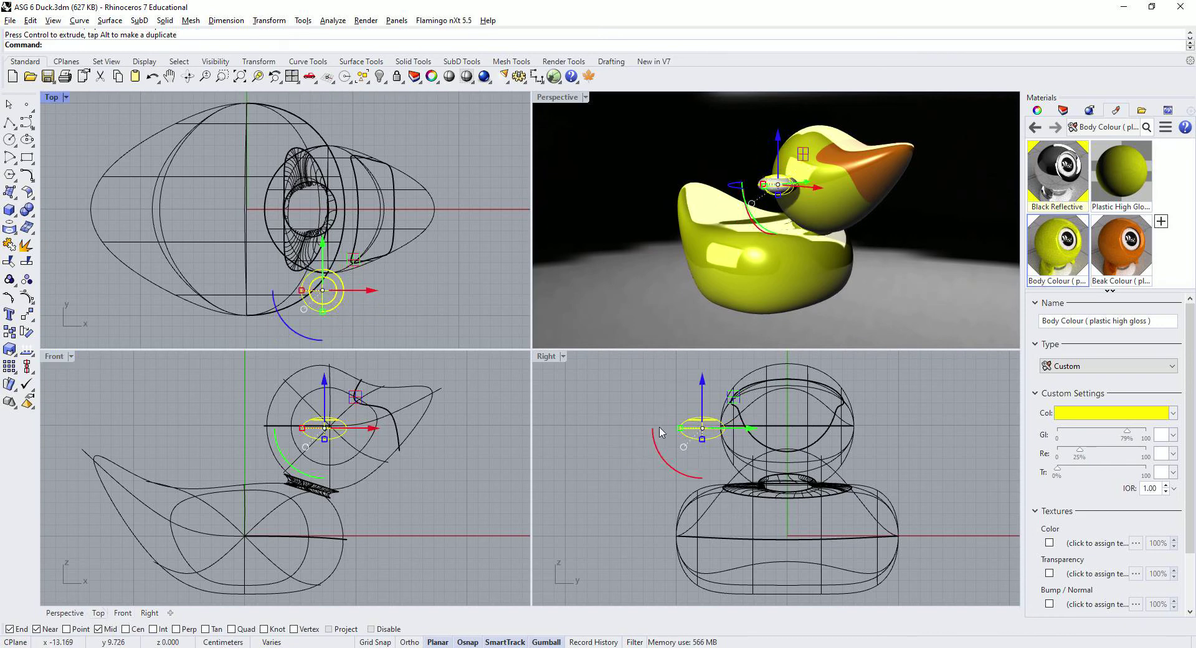
left_click_drag(655, 449, 721, 478)
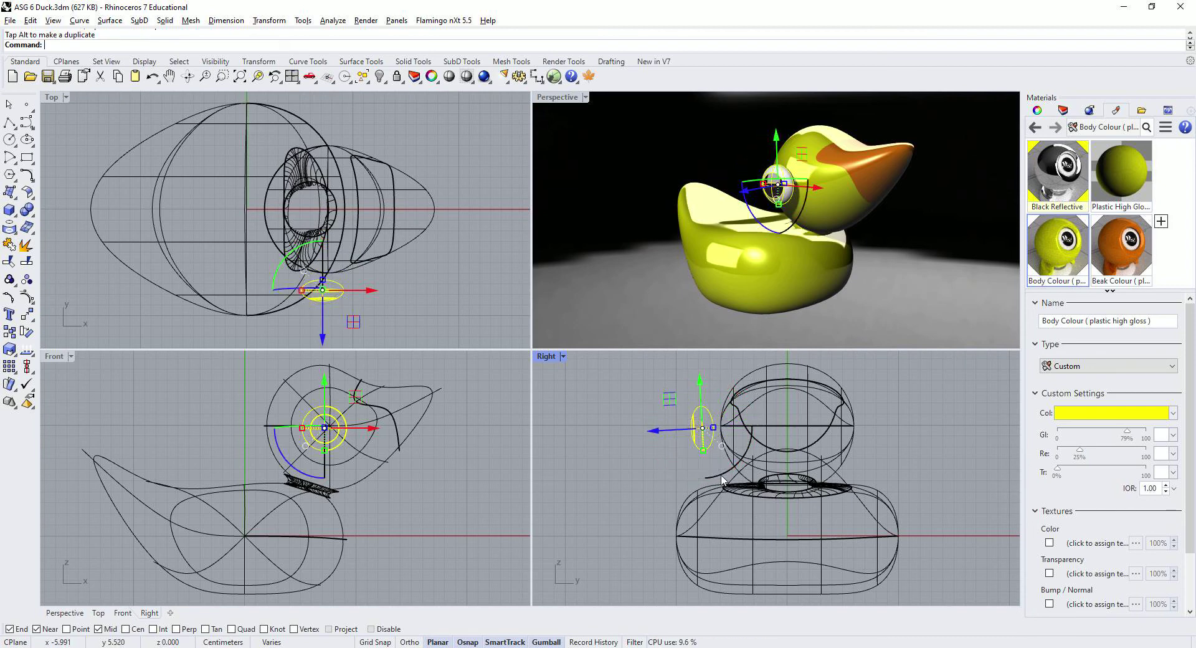
left_click_drag(324, 377, 326, 355)
Shift and rotate the eyeball flush with the head's curve, then zoom in to check it.
right_click_drag(700, 203, 722, 251)
left_click_drag(709, 193, 729, 195)
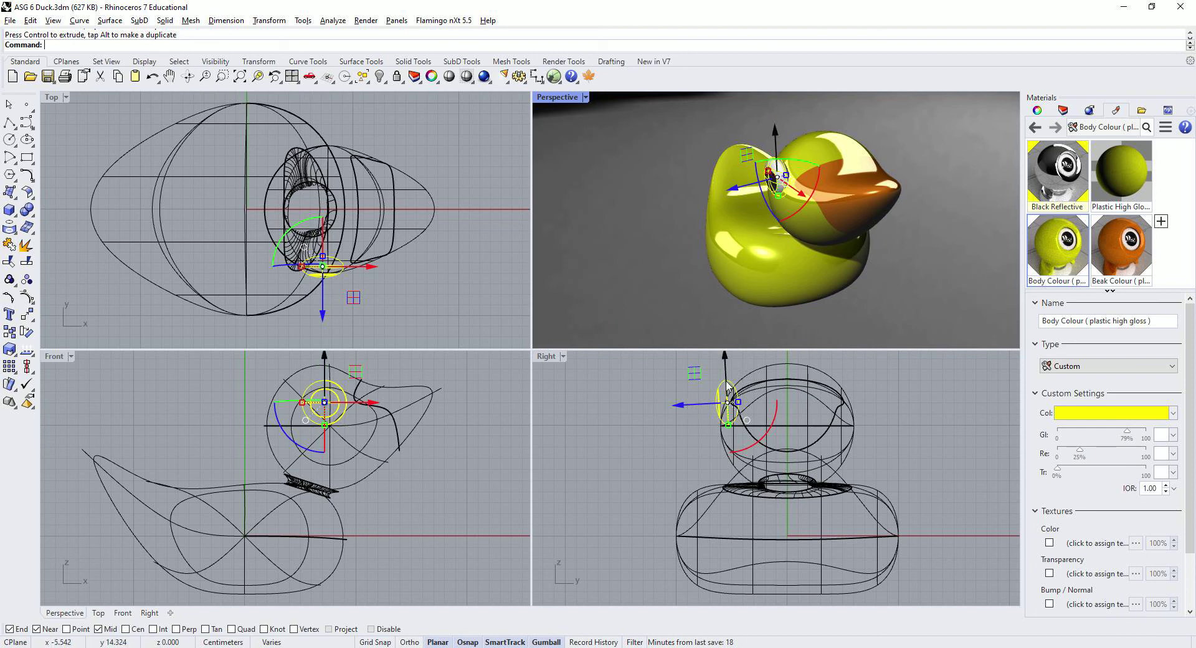
left_click_drag(774, 424, 765, 434)
left_click(631, 385)
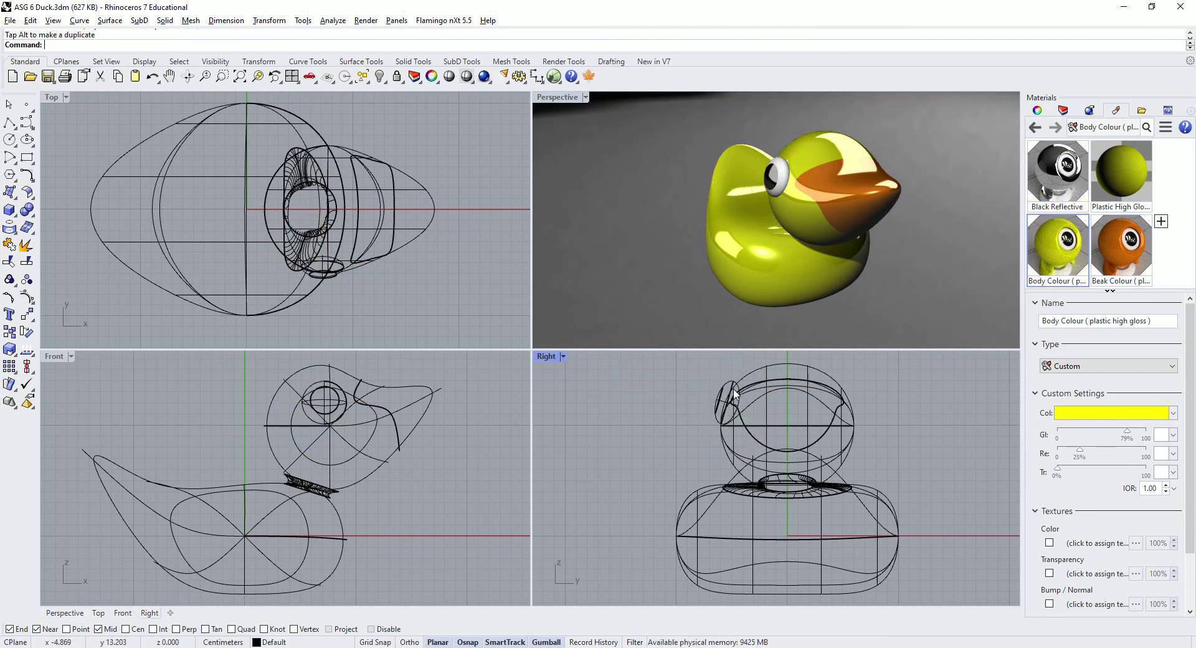
scroll(799, 184, "up", 6)
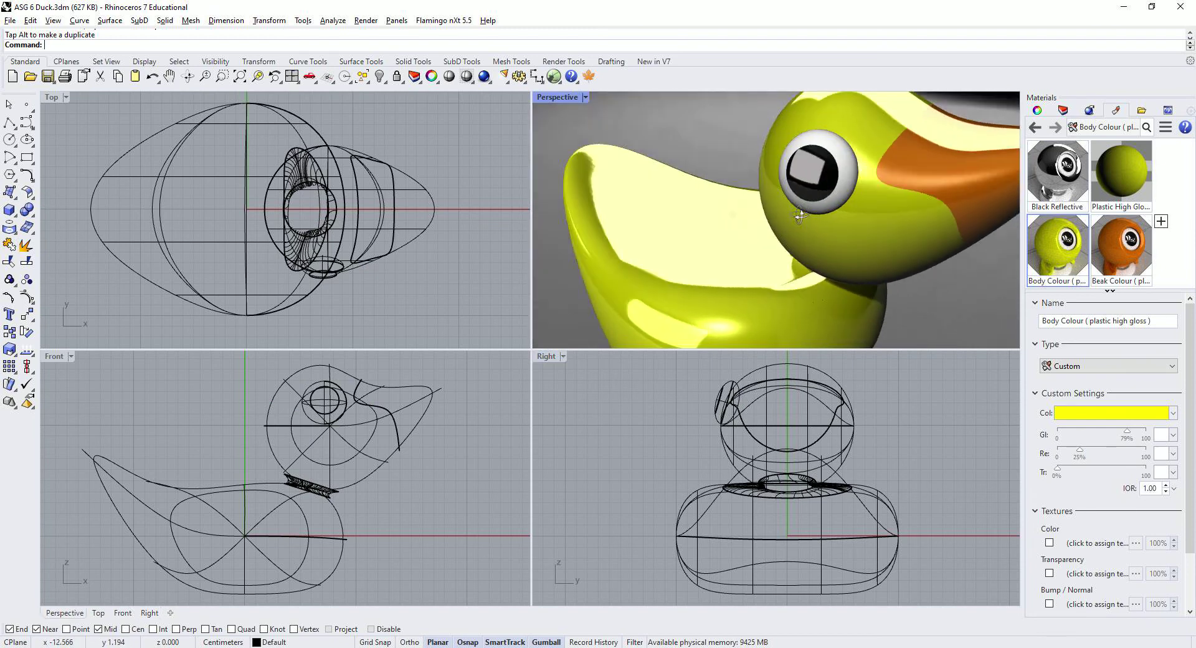
right_click_drag(803, 187, 648, 291)
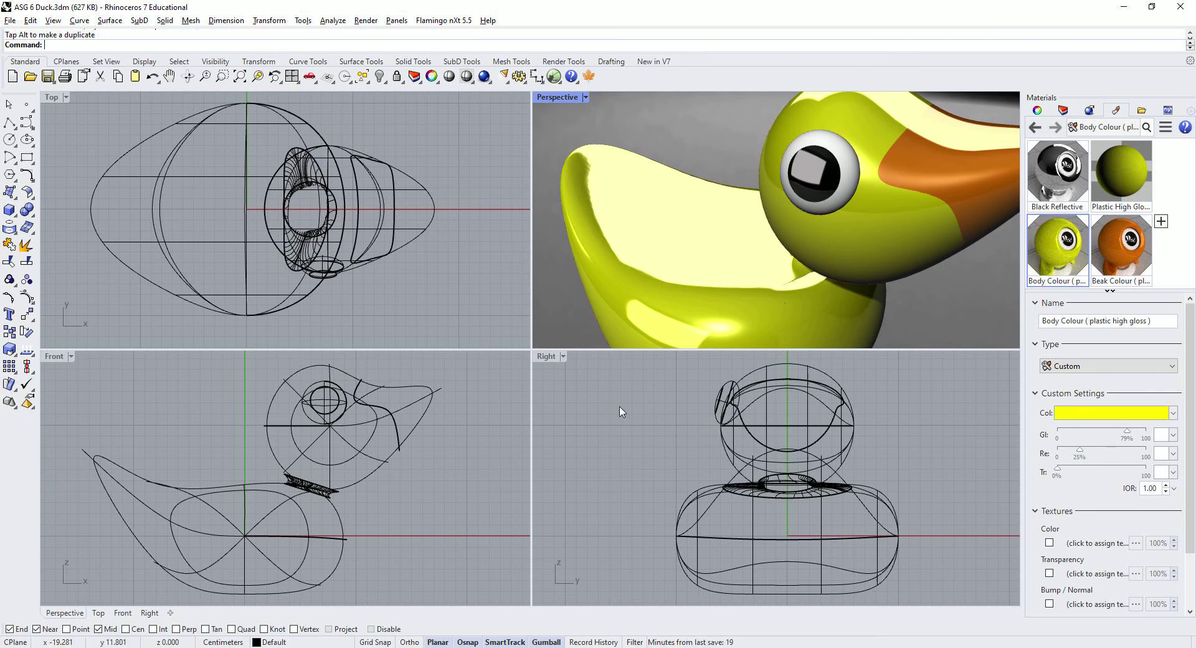
Mirror a copy of the eyeball across the X axis onto the other side of the head.
left_click(722, 397)
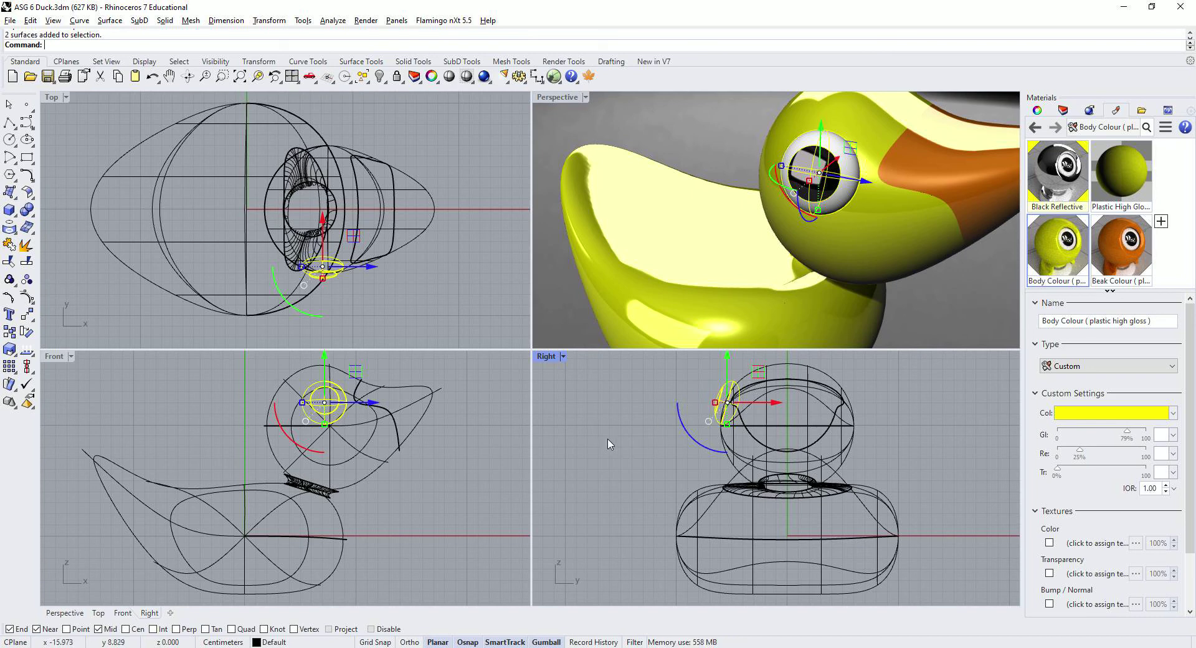
left_click(277, 22)
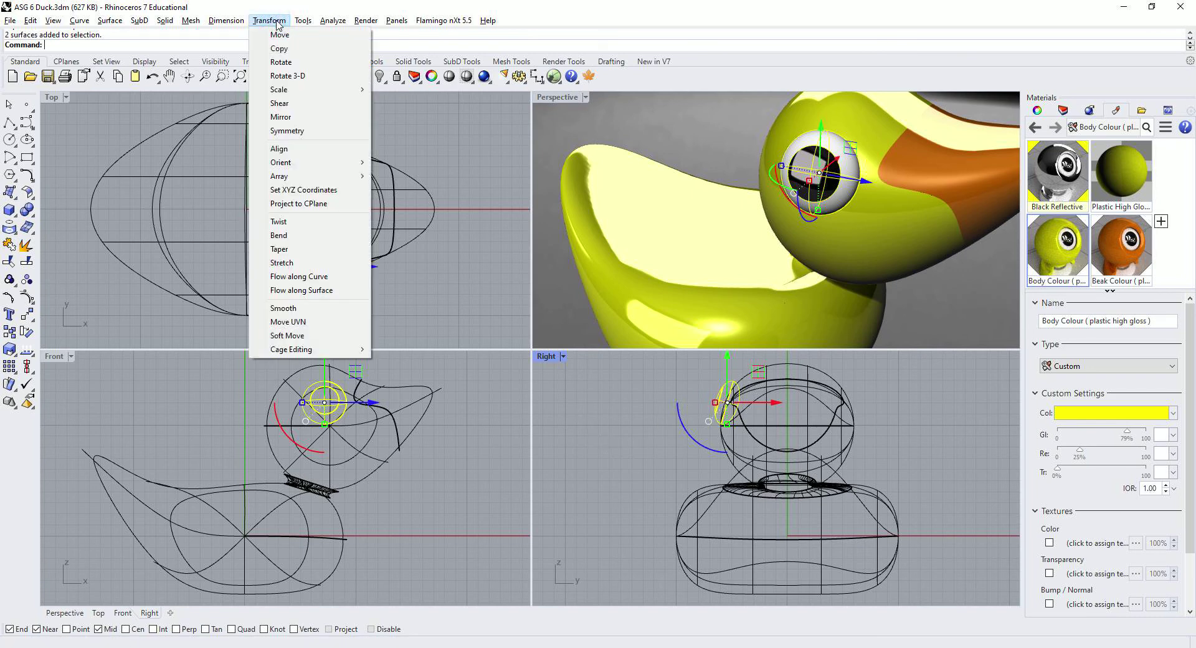
left_click(280, 117)
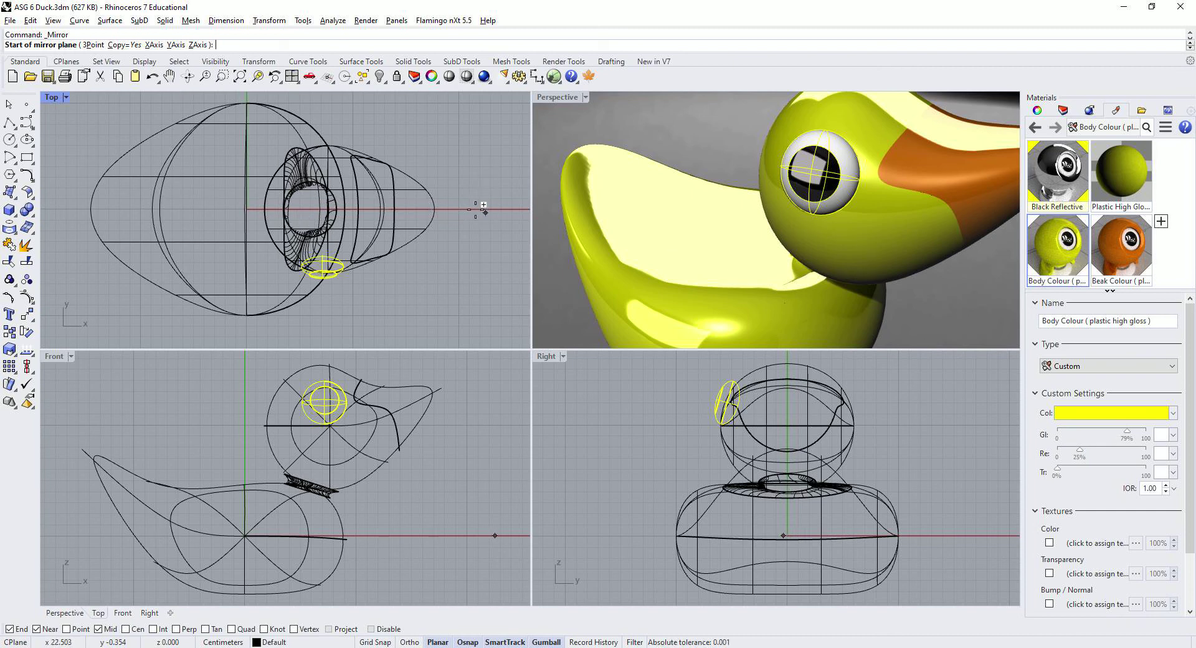
left_click(154, 45)
left_click(708, 164)
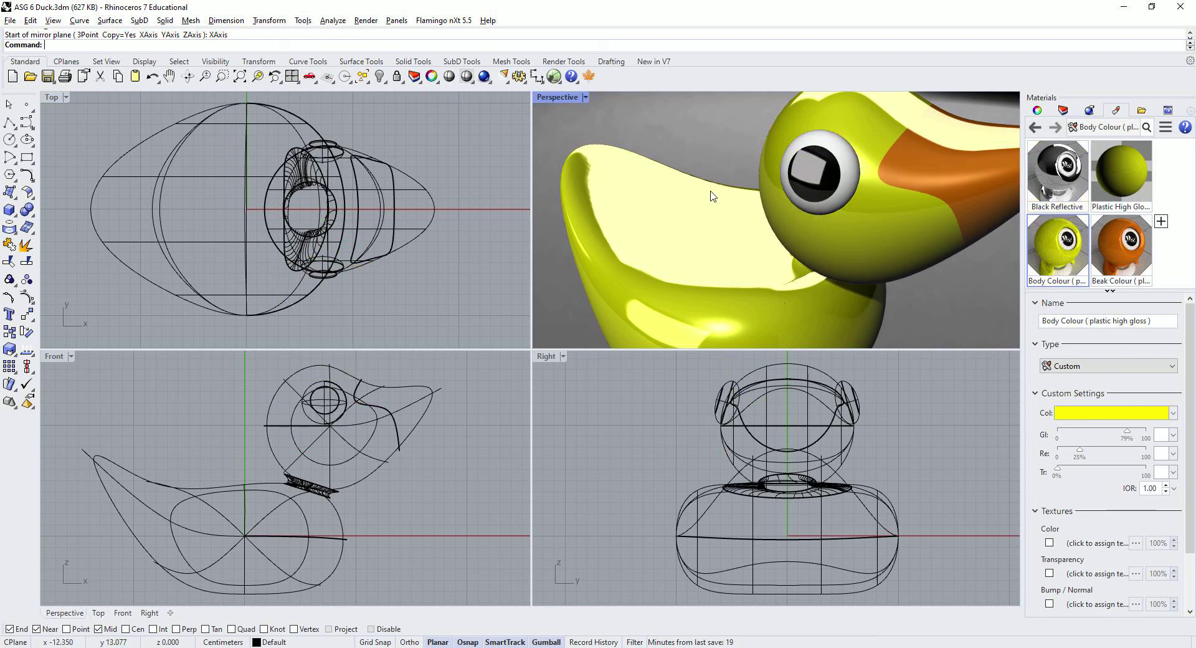
mouse_move(711, 196)
right_mouse_down()
mouse_move(980, 185)
mouse_move(836, 174)
mouse_move(870, 184)
mouse_move(622, 187)
mouse_move(721, 190)
right_mouse_up()
Maximize the Perspective view, orbit to show both eyes, and bring up the Body Colour swatch.
double_click(556, 98)
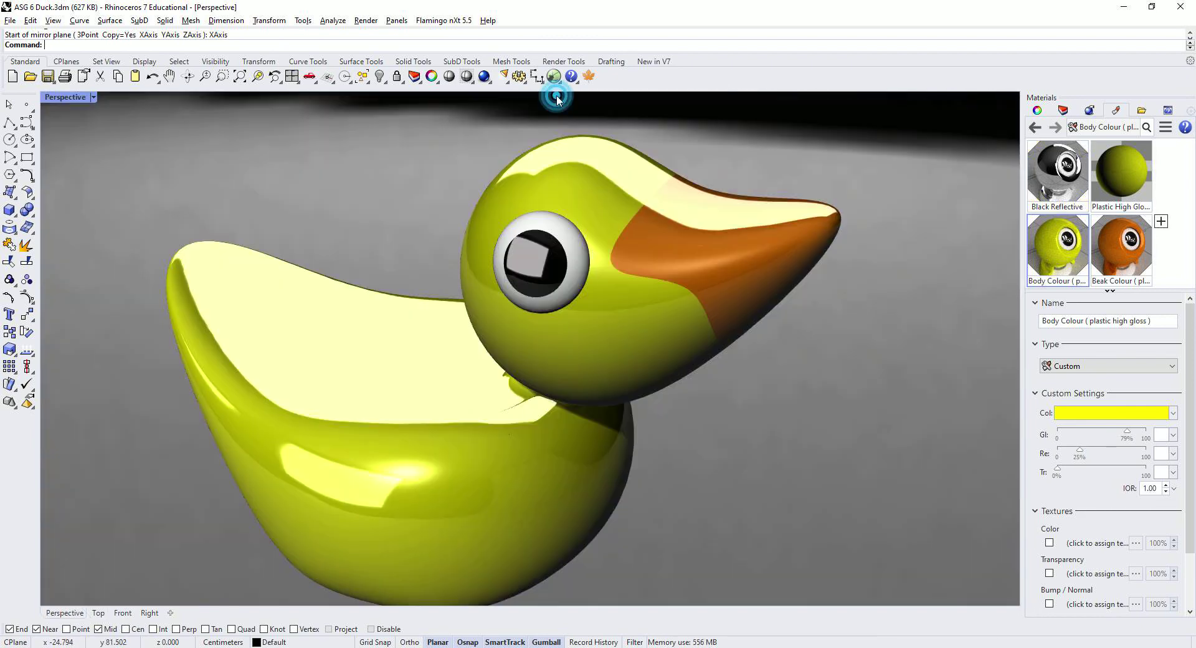
right_click_drag(556, 93, 495, 269)
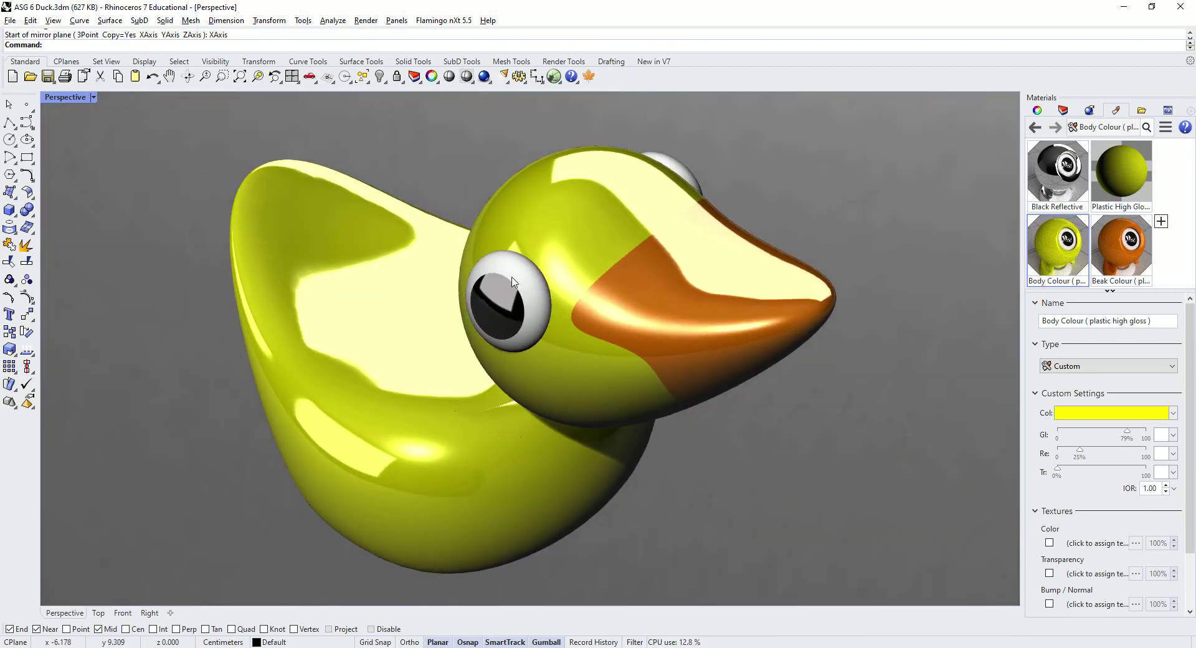
scroll(882, 282, "down", 3)
right_click_drag(901, 251, 854, 240)
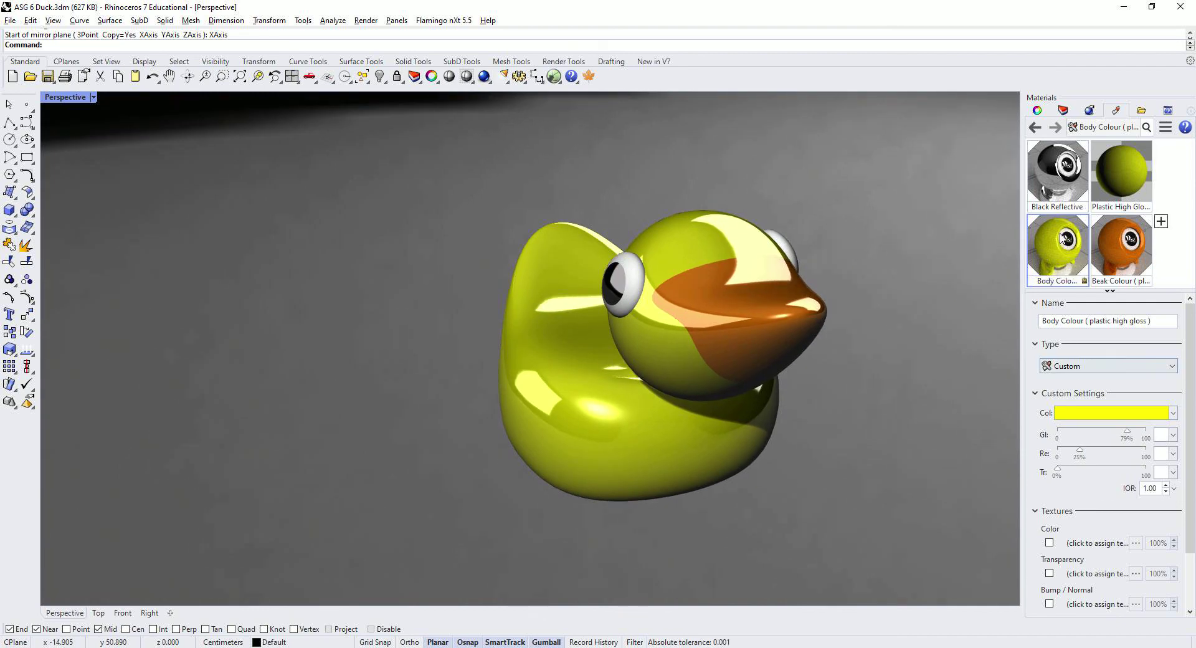
left_click(1082, 414)
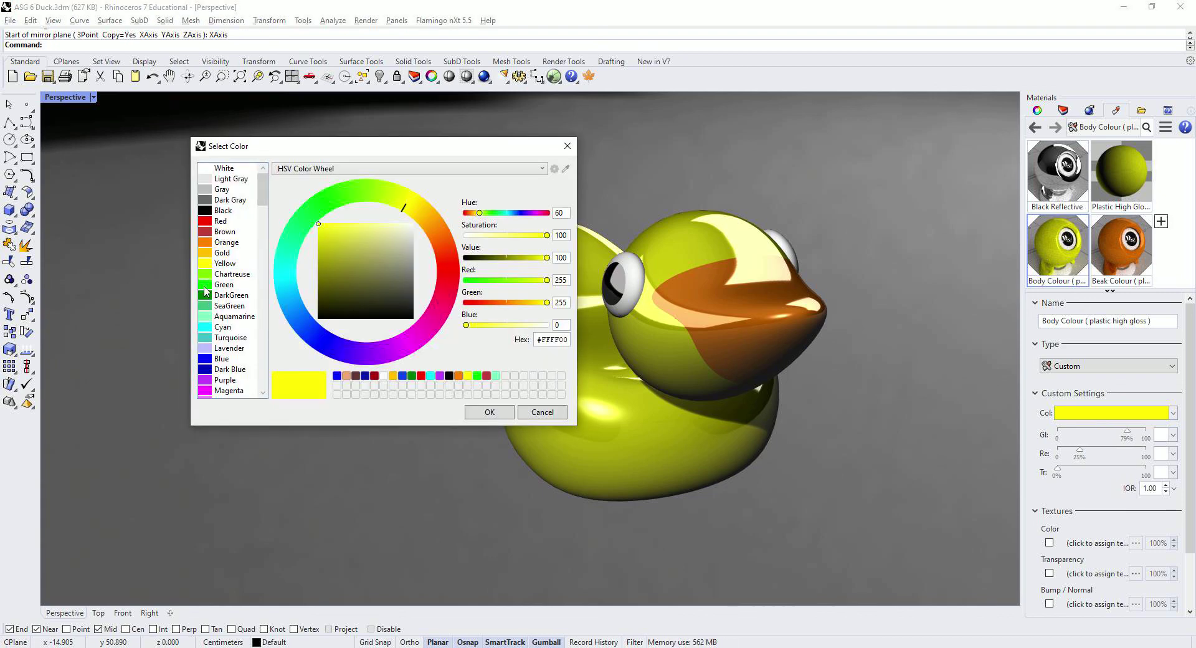
Change the Body Colour material to Green and the Beak Colour material to Purple (#BF3FFF).
left_click(205, 287)
left_click(484, 410)
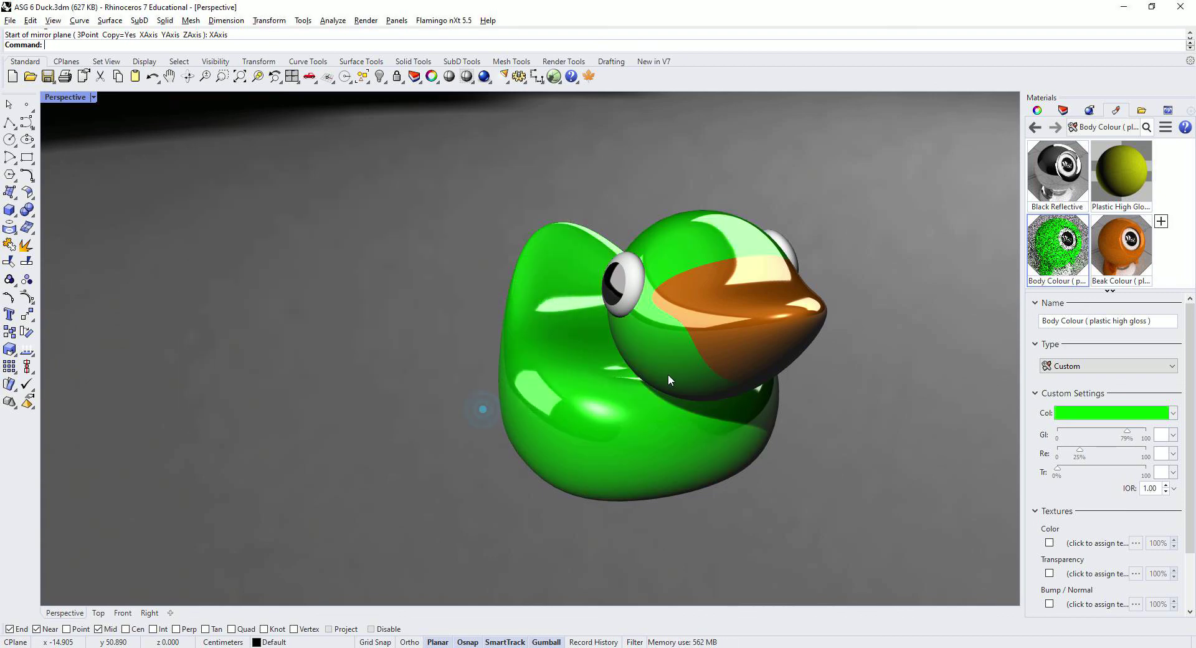
left_click(1117, 239)
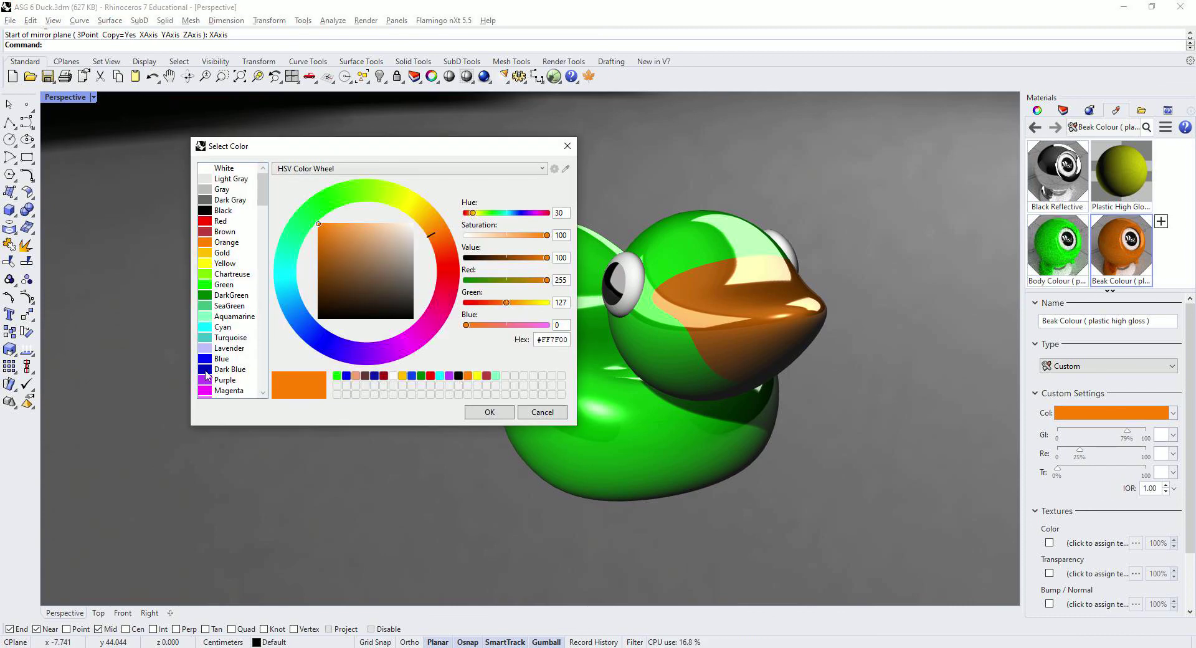
left_click(208, 381)
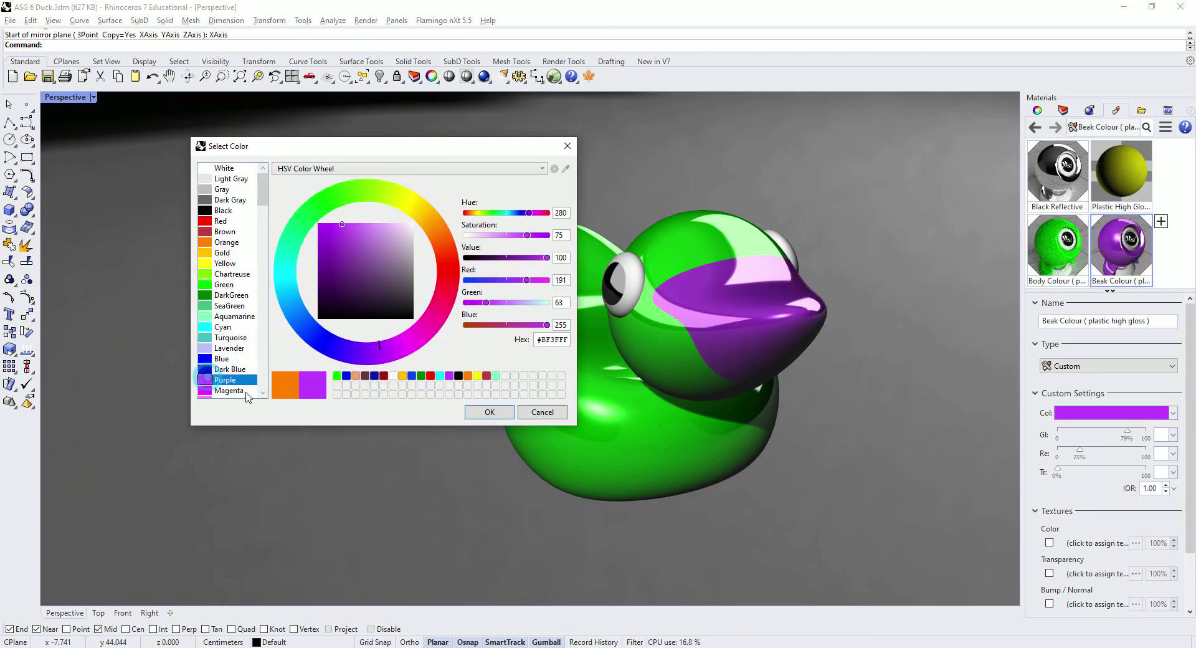
left_click(490, 412)
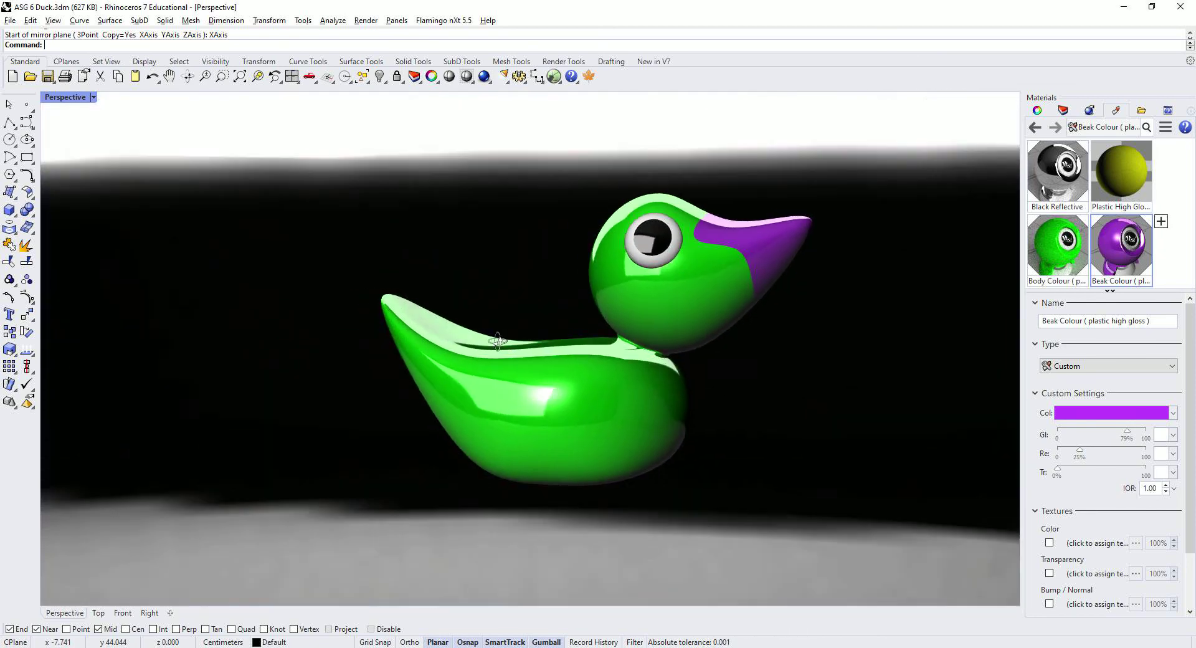